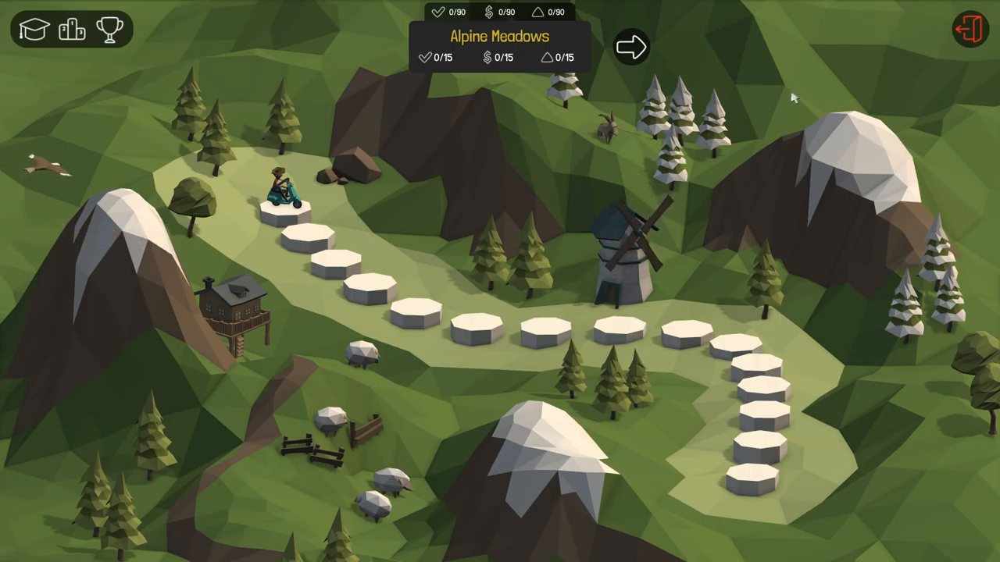
Browse the world map, return to Alpine Meadows and load level 1-1, the 8m Simple Bridge
{"action": "left_click", "coordinate": [631, 48]}
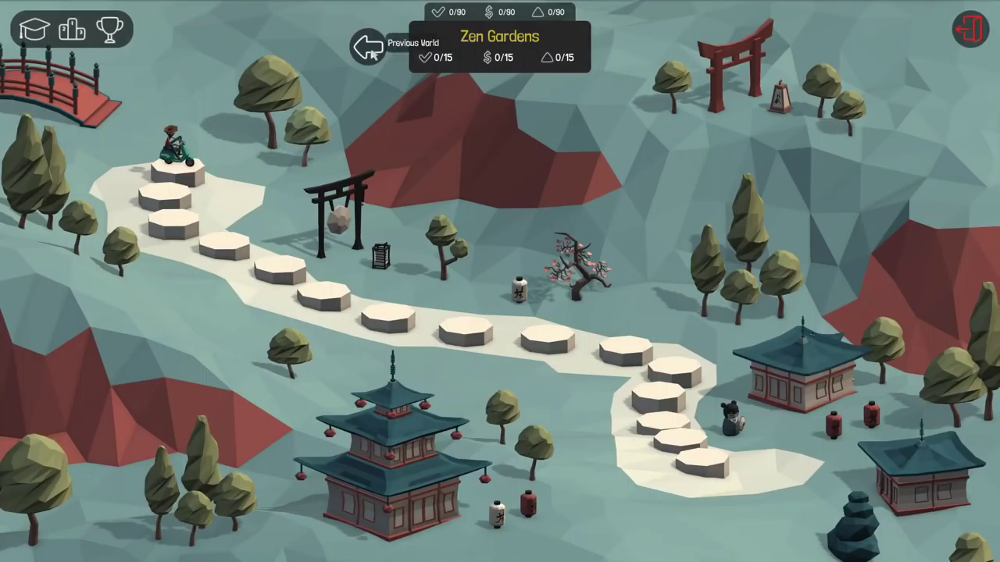
{"action": "left_click", "coordinate": [365, 46]}
{"action": "left_click", "coordinate": [354, 51]}
{"action": "left_click", "coordinate": [354, 52]}
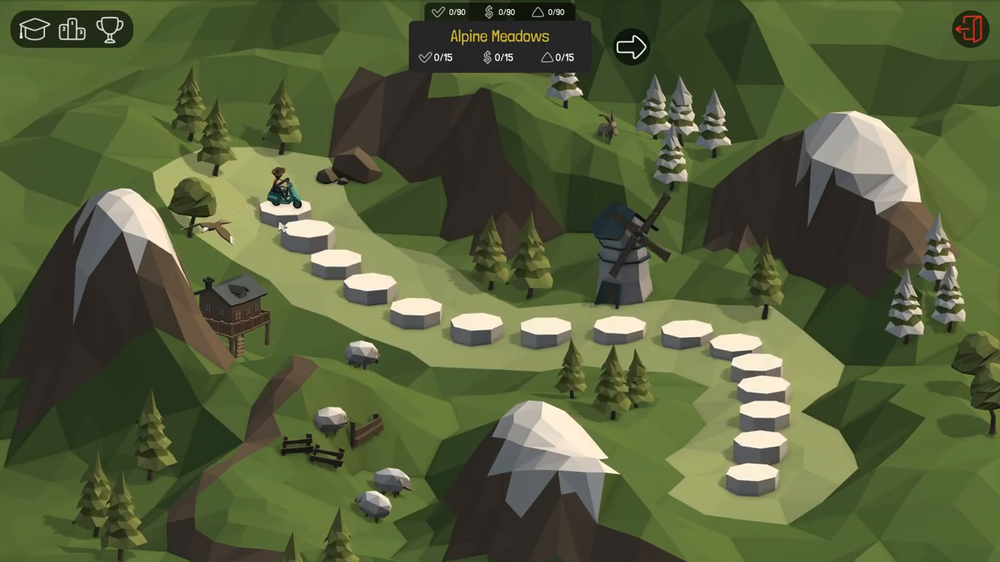
{"action": "left_click", "coordinate": [289, 205]}
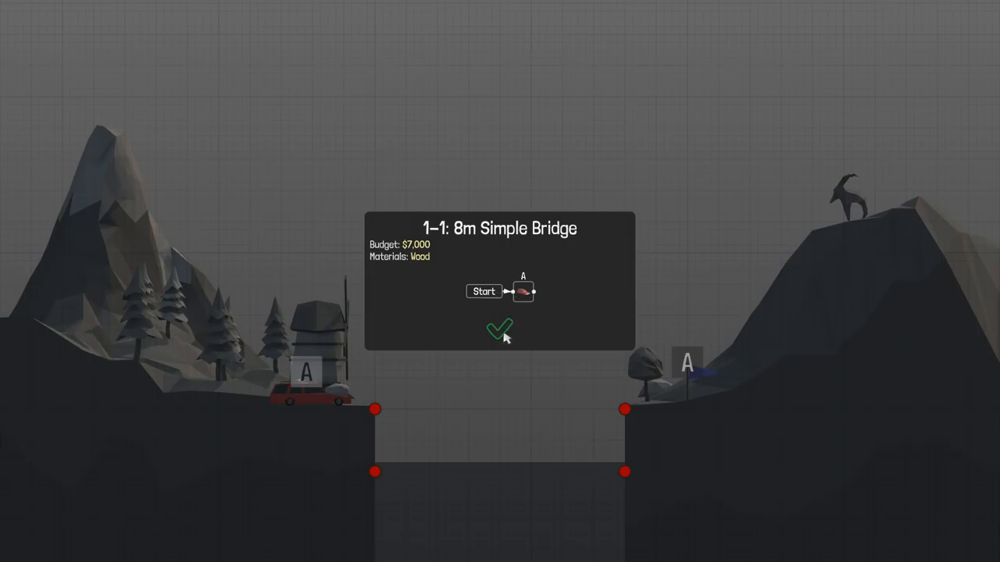
Dismiss the intro, lay a road deck anchor to anchor and give it a quick car test
{"action": "left_click", "coordinate": [502, 334]}
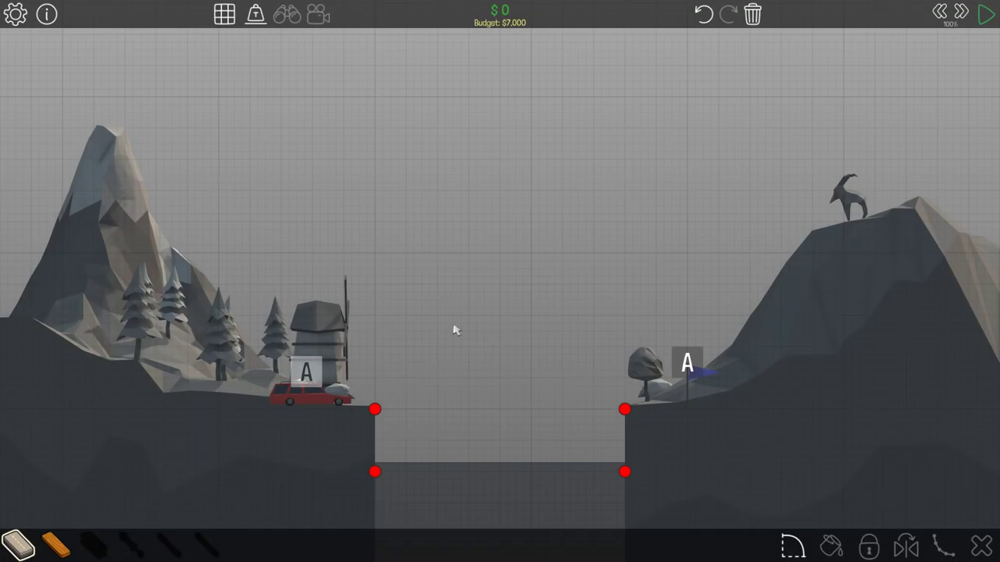
{"action": "left_click", "coordinate": [374, 409]}
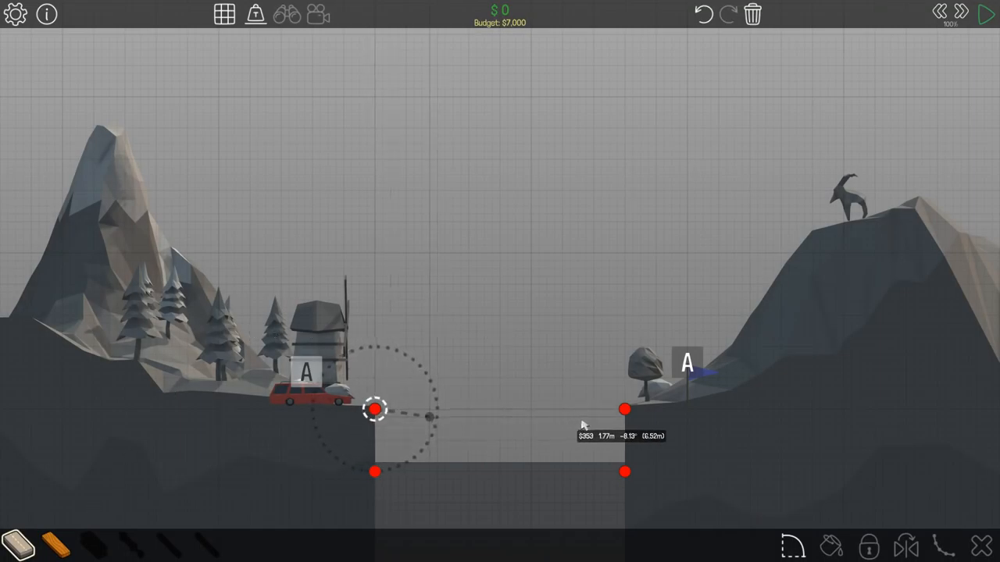
{"action": "left_click", "coordinate": [607, 412]}
{"action": "left_click", "coordinate": [640, 414]}
{"action": "left_click", "coordinate": [625, 409]}
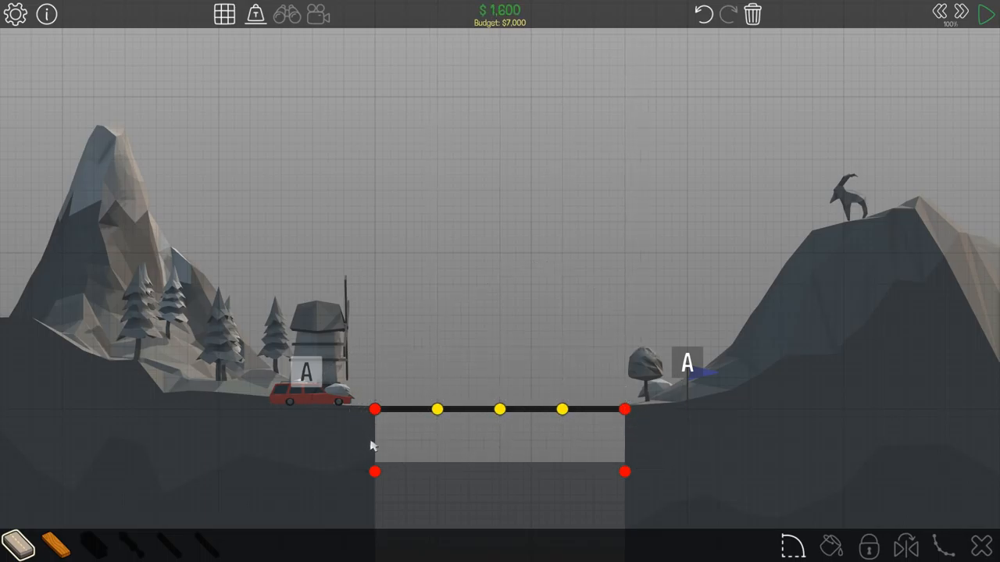
{"action": "key", "text": "space"}
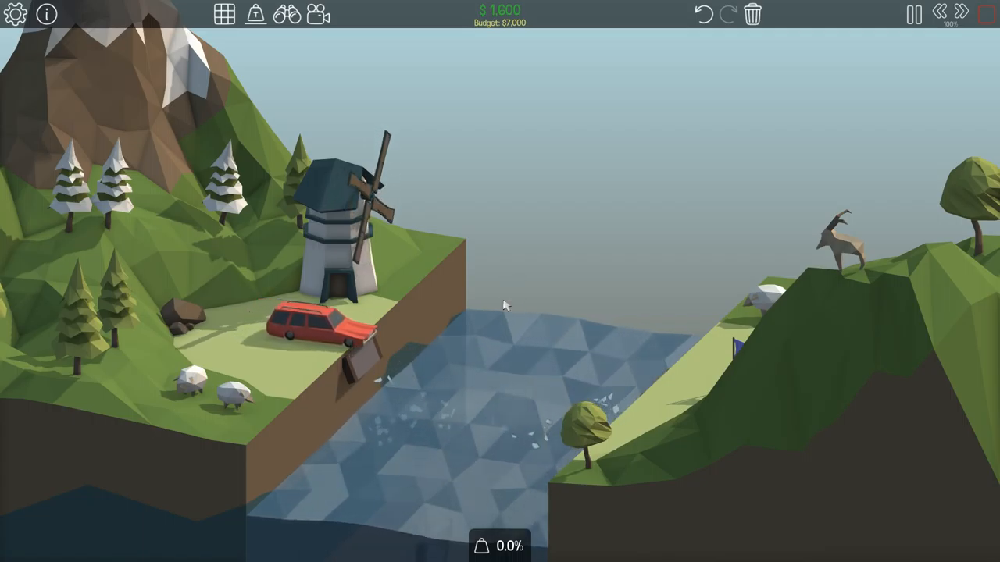
{"action": "key", "text": "space"}
Brace the deck with wooden diagonals rising from the lower-left and lower-right anchors
{"action": "left_click_drag", "start_coordinate": [376, 472], "coordinate": [406, 441]}
{"action": "mouse_move", "coordinate": [375, 409]}
{"action": "left_mouse_down"}
{"action": "mouse_move", "coordinate": [406, 440]}
{"action": "mouse_move", "coordinate": [430, 431]}
{"action": "mouse_move", "coordinate": [437, 409]}
{"action": "left_mouse_up"}
{"action": "key", "text": "ctrl+z"}
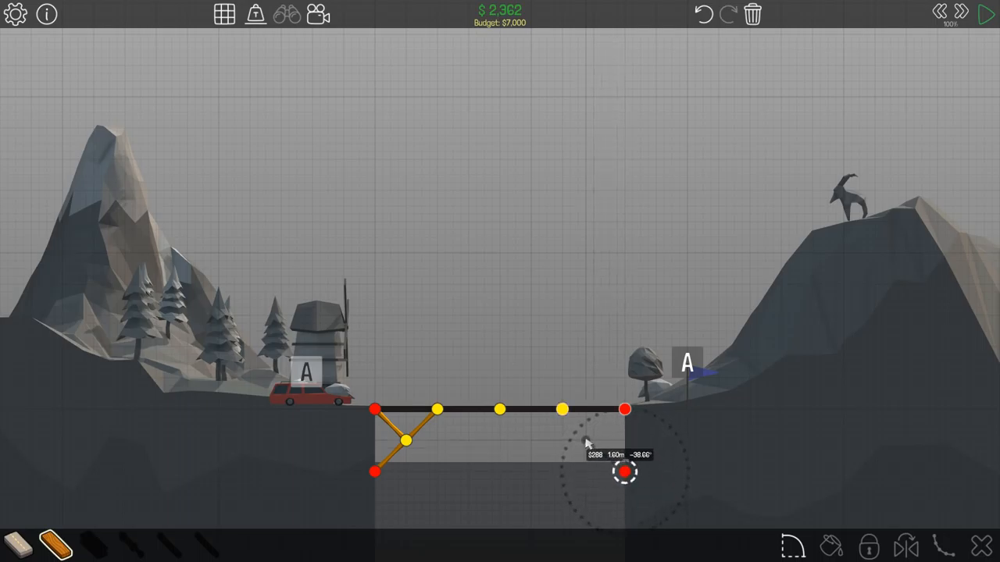
{"action": "mouse_move", "coordinate": [625, 470]}
{"action": "left_mouse_down"}
{"action": "mouse_move", "coordinate": [562, 409]}
{"action": "mouse_move", "coordinate": [589, 444]}
{"action": "left_mouse_up"}
{"action": "left_click", "coordinate": [585, 442]}
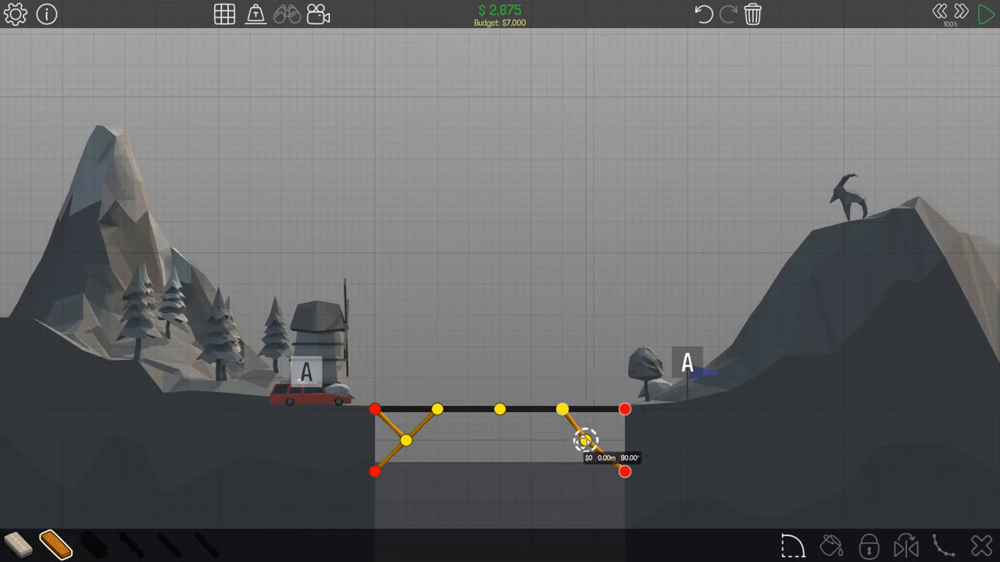
{"action": "left_click", "coordinate": [588, 444]}
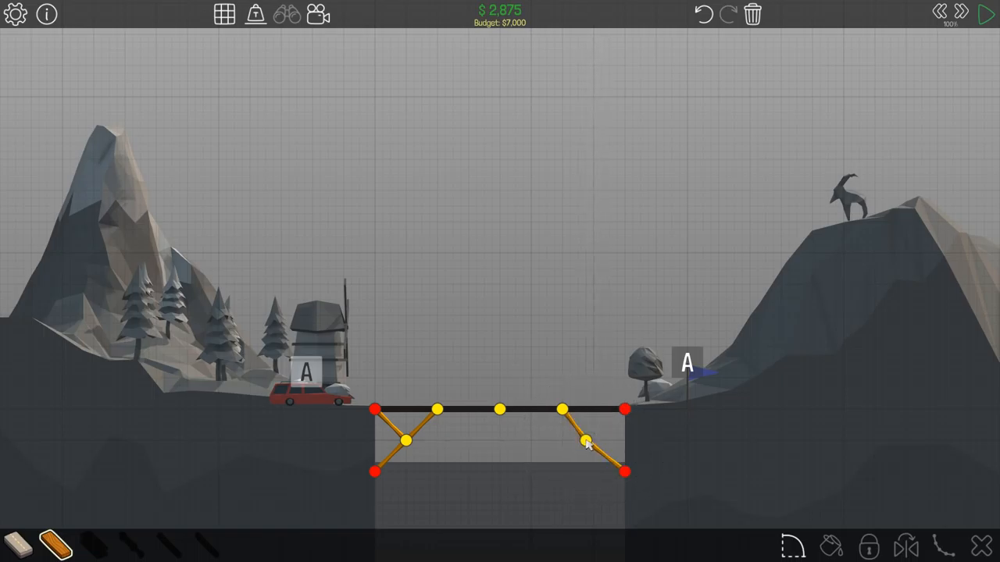
{"action": "left_click", "coordinate": [595, 442]}
{"action": "left_click_drag", "start_coordinate": [586, 440], "coordinate": [623, 438]}
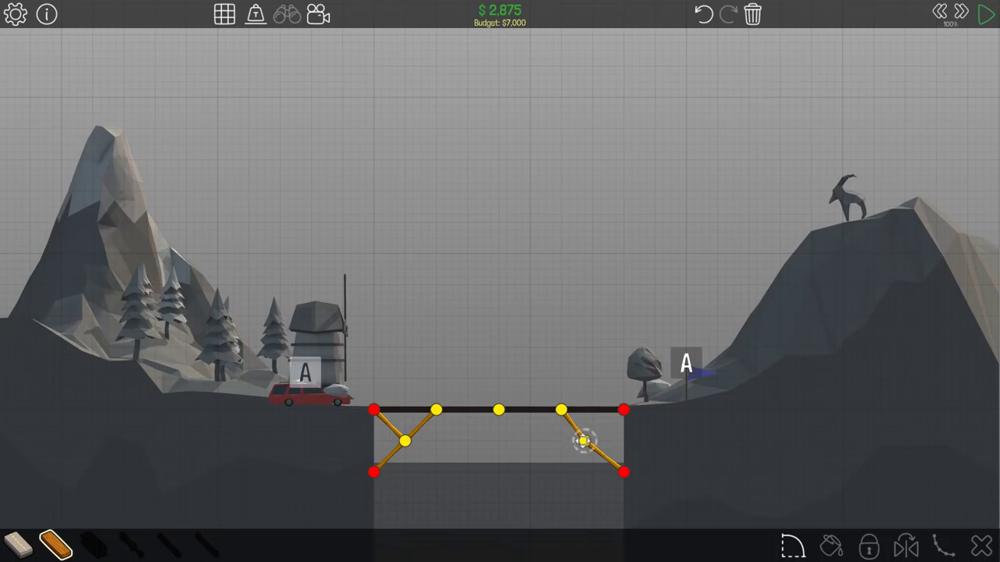
{"action": "left_click_drag", "start_coordinate": [583, 442], "coordinate": [592, 441]}
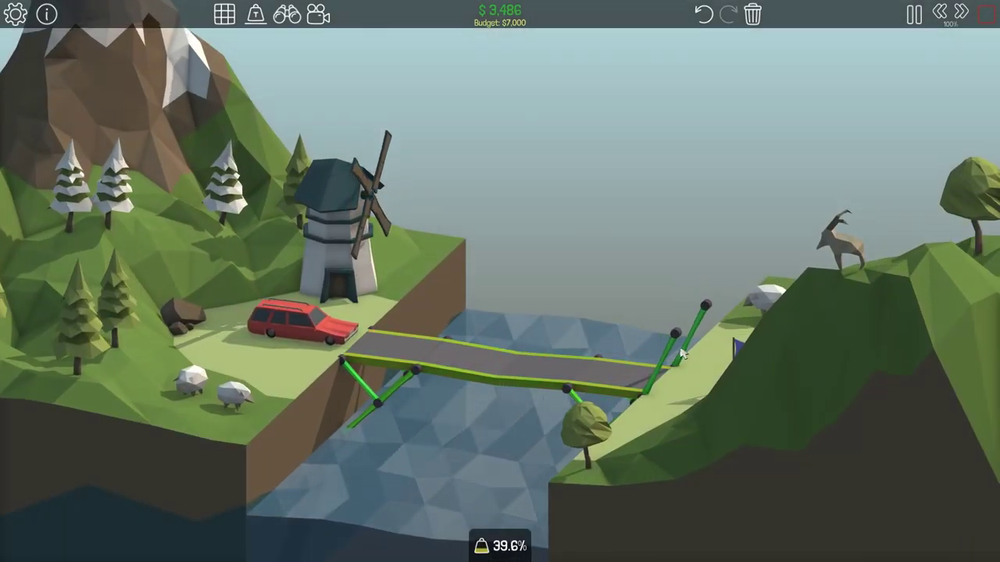
Undo the last members and run a wooden lower chord beneath the deck to the right joint
{"action": "key", "text": "space"}
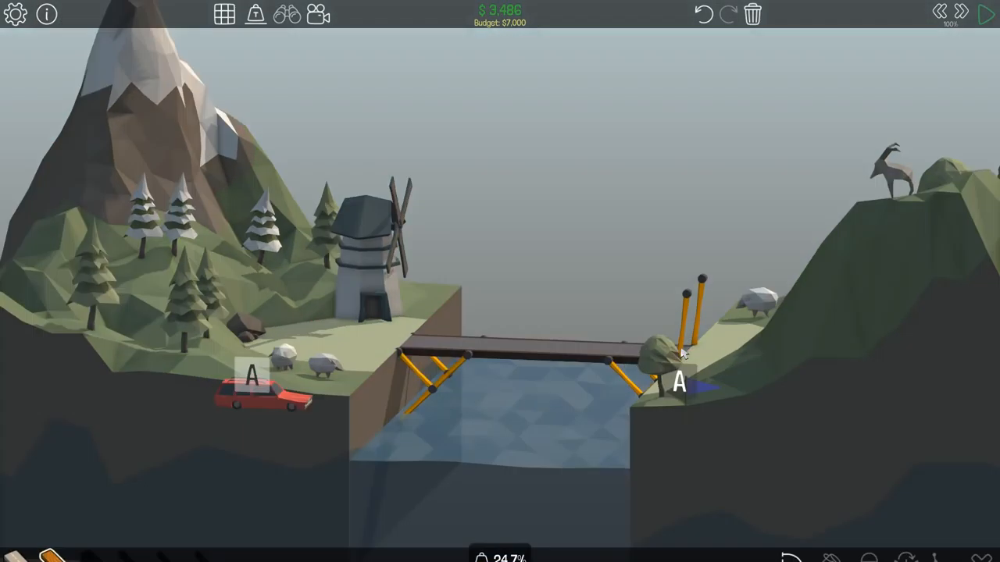
{"action": "key", "text": "ctrl+z"}
{"action": "key", "text": "ctrl+z"}
{"action": "left_click", "coordinate": [405, 441]}
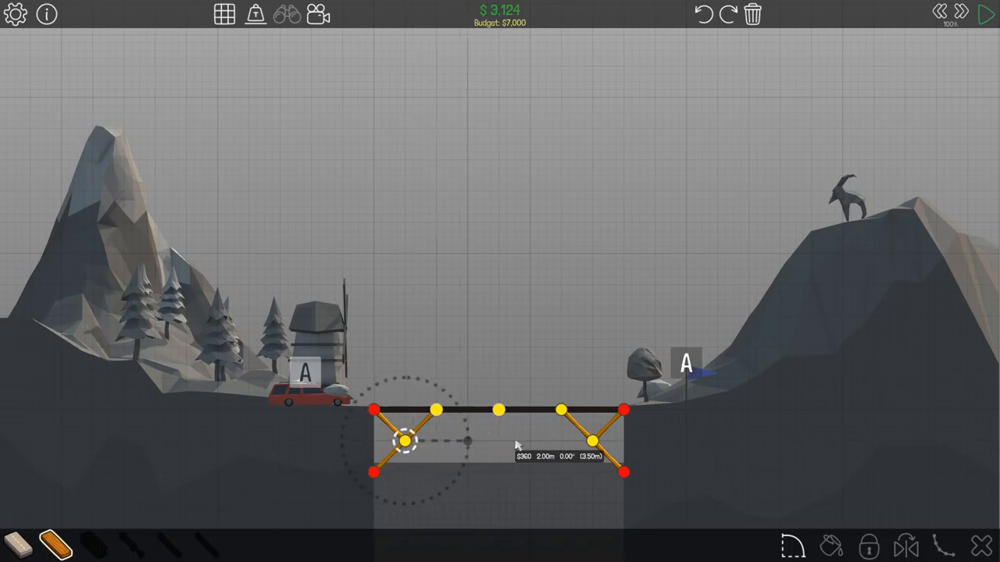
{"action": "left_click", "coordinate": [467, 441]}
{"action": "left_click", "coordinate": [529, 441]}
{"action": "left_click", "coordinate": [592, 442]}
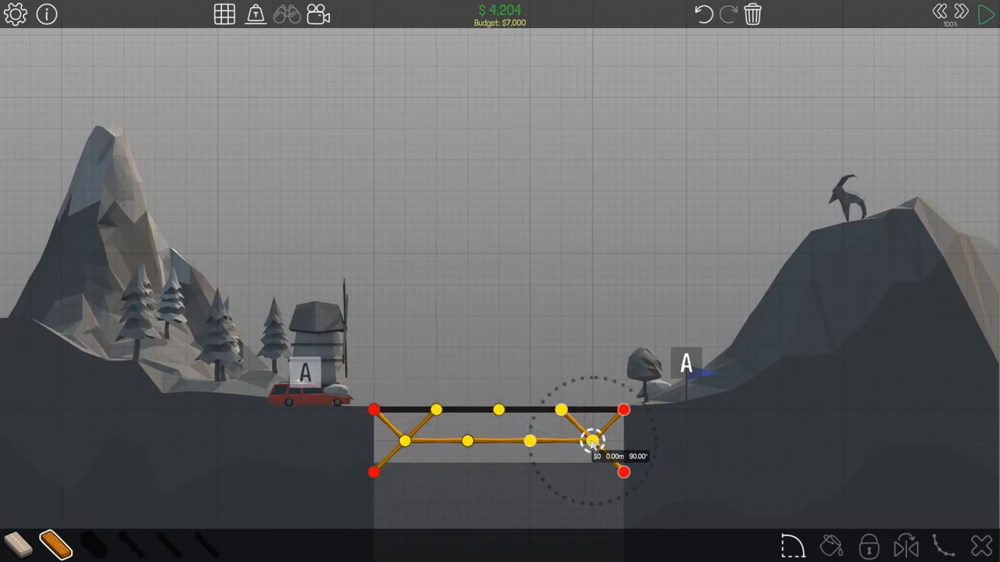
Add diagonals between deck and chord, then test the truss, which collapses under the car
{"action": "left_click", "coordinate": [498, 409]}
{"action": "left_click", "coordinate": [467, 441]}
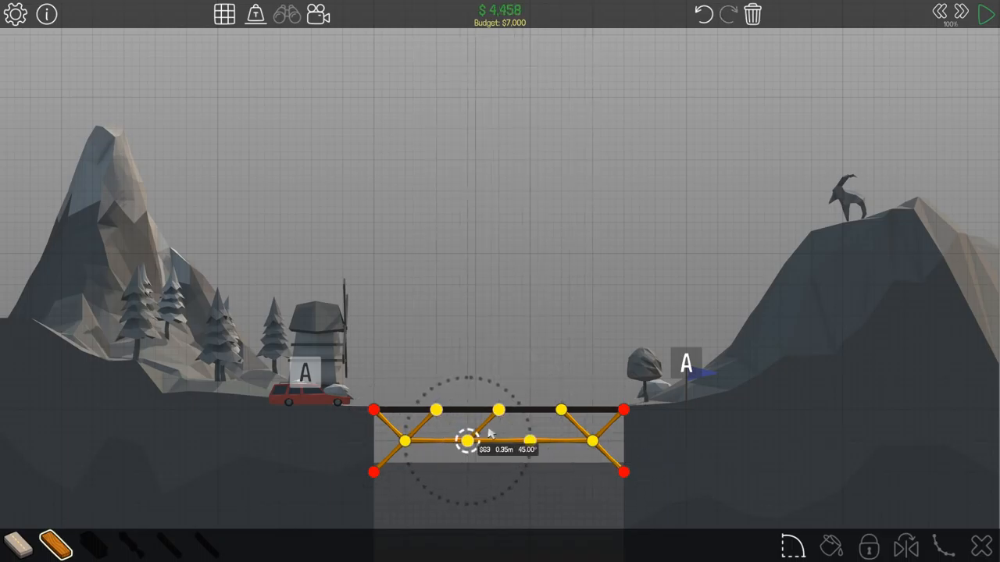
{"action": "left_click", "coordinate": [499, 409]}
{"action": "left_click", "coordinate": [530, 441]}
{"action": "key", "text": "space"}
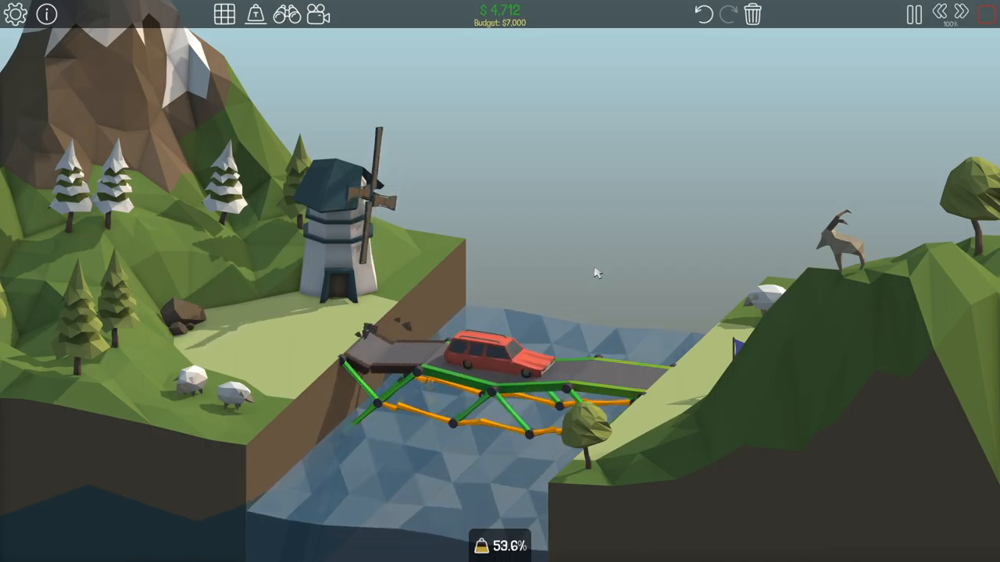
{"action": "key", "text": "space"}
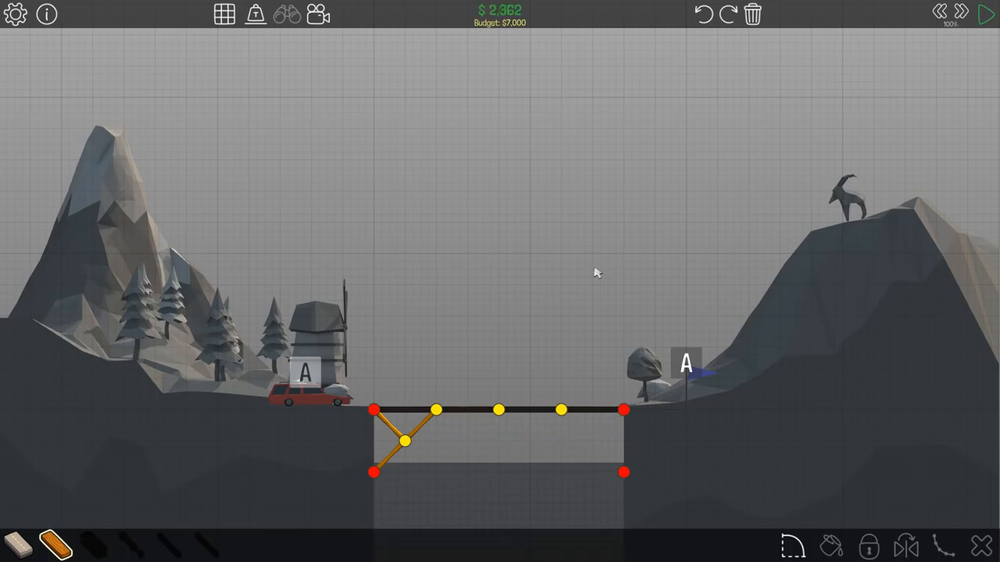
Rebuild the left brace: a joint below the deck linked to the lower-left anchor and deck end
{"action": "left_click", "coordinate": [374, 472]}
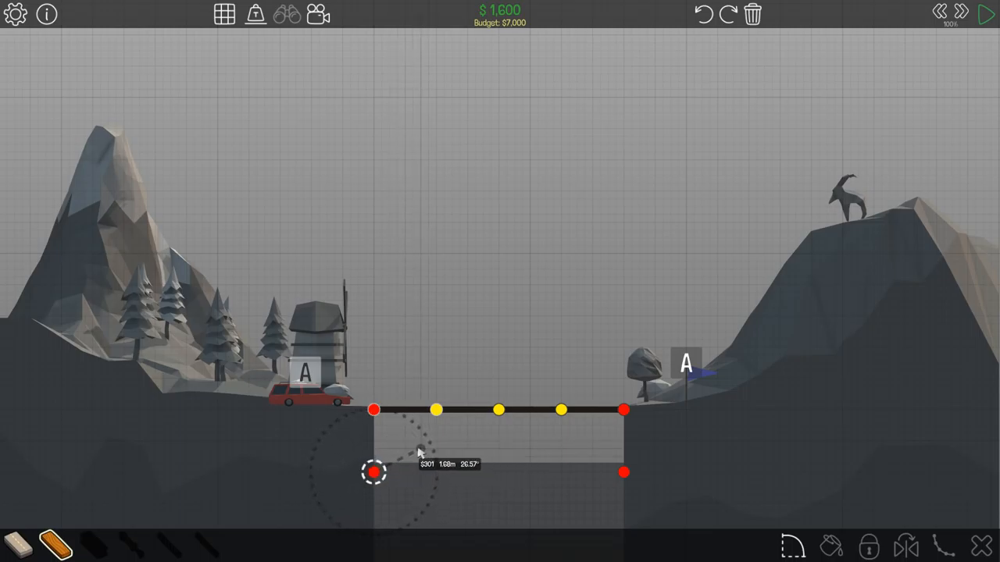
{"action": "left_click", "coordinate": [420, 449]}
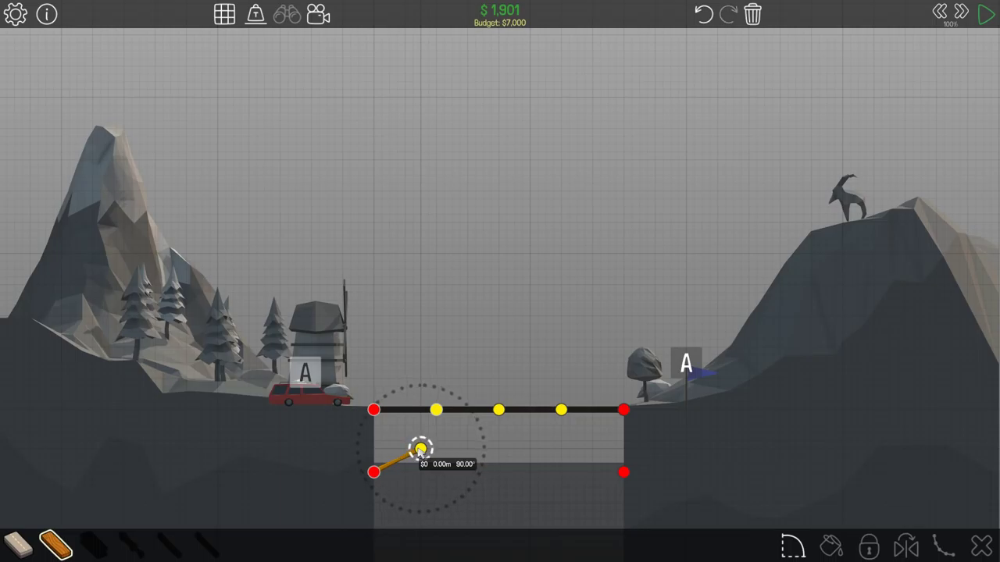
{"action": "left_click", "coordinate": [374, 410]}
{"action": "right_click", "coordinate": [496, 431]}
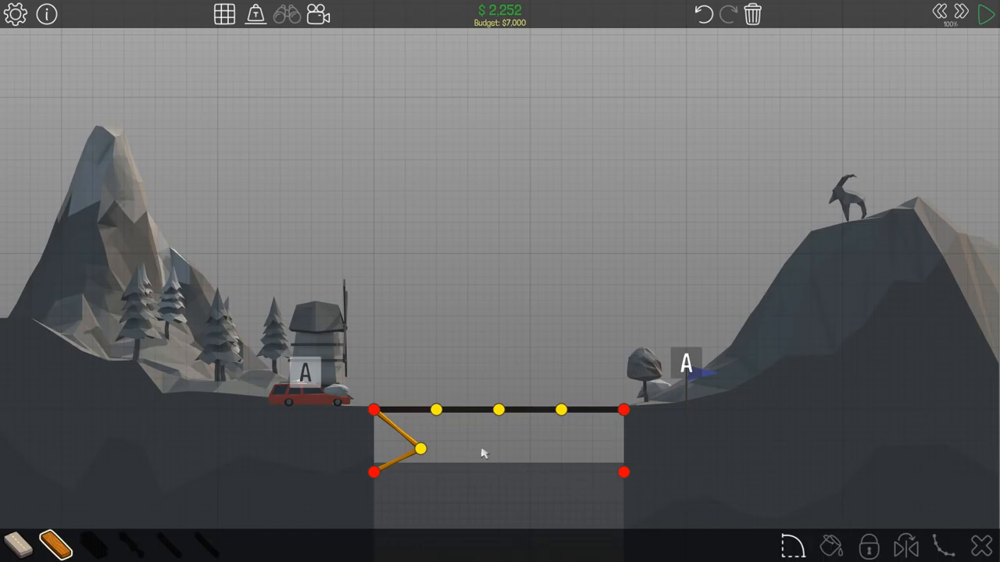
Copy the left brace, mirror it and paste it at the right anchors
{"action": "left_click_drag", "start_coordinate": [474, 485], "coordinate": [352, 428]}
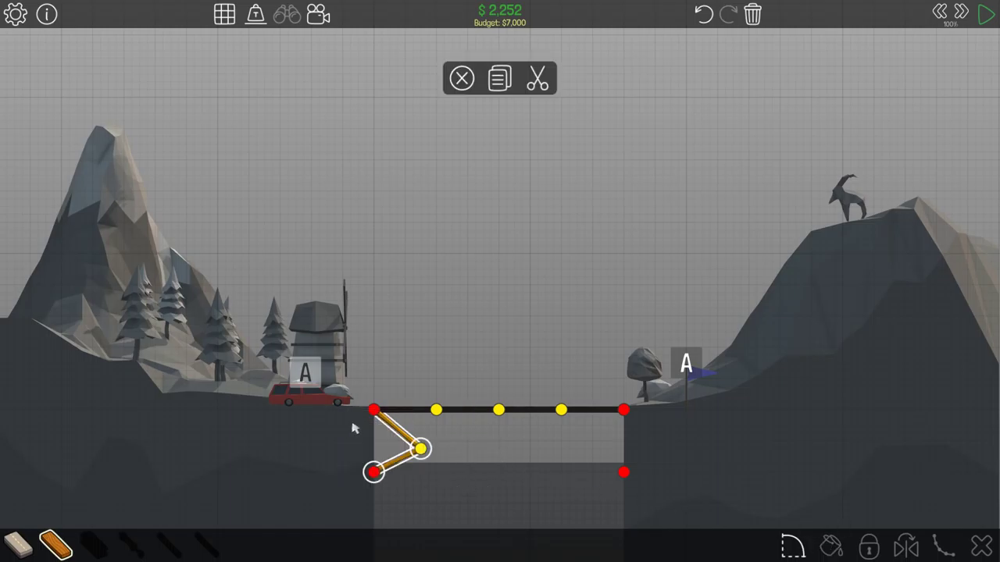
{"action": "left_click", "coordinate": [579, 446]}
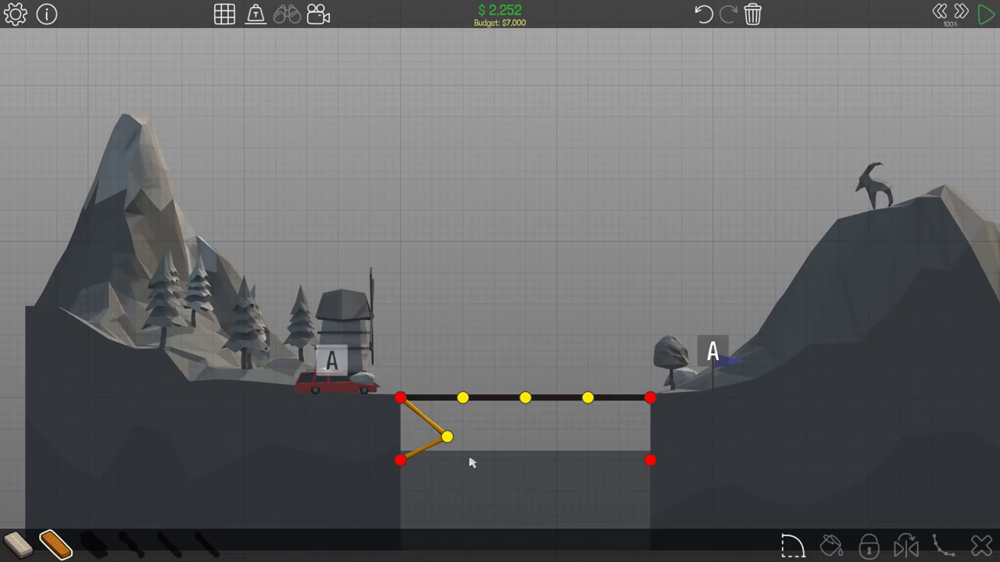
{"action": "left_click_drag", "start_coordinate": [470, 459], "coordinate": [373, 418]}
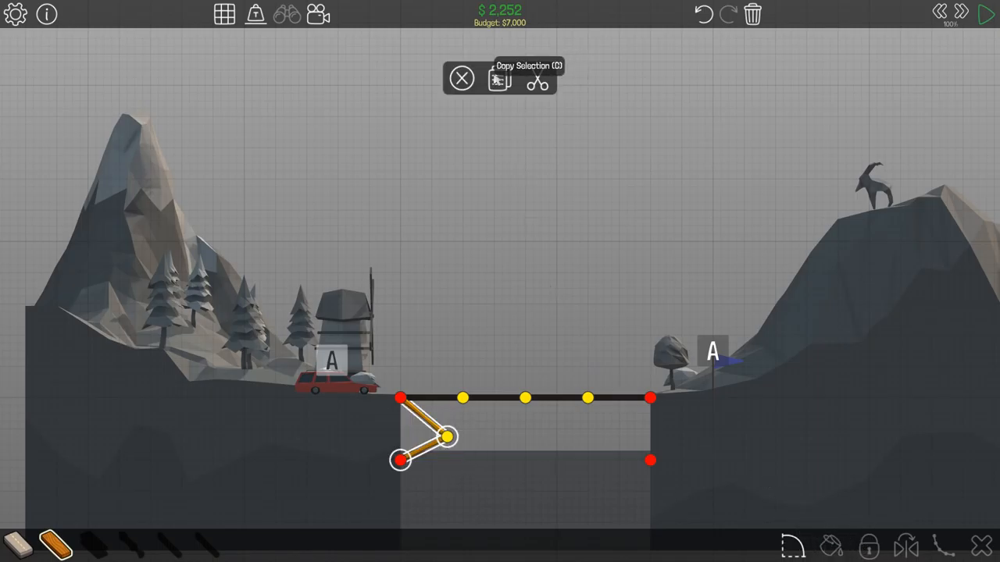
{"action": "left_click", "coordinate": [499, 77]}
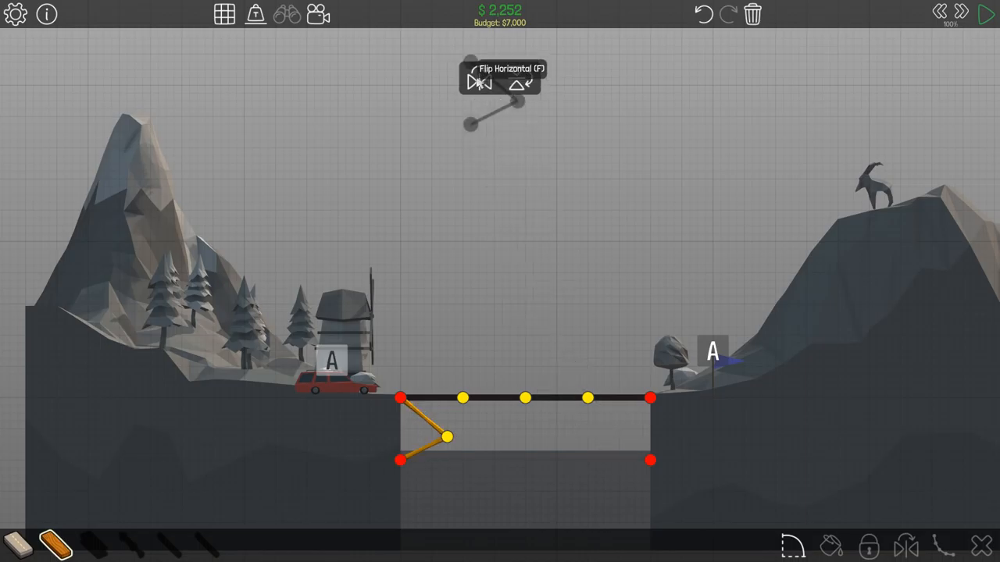
{"action": "key", "text": "f"}
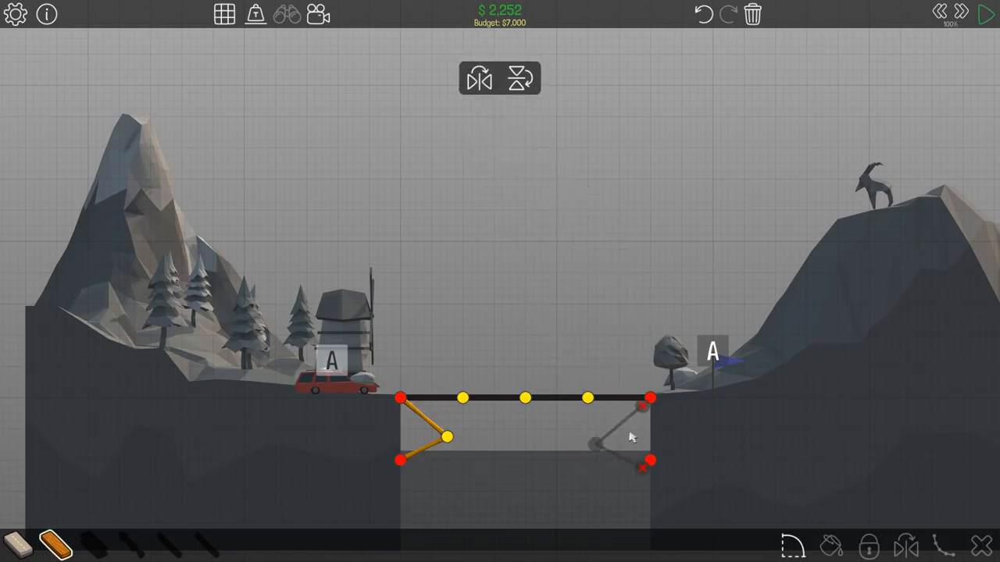
{"action": "left_click", "coordinate": [635, 430]}
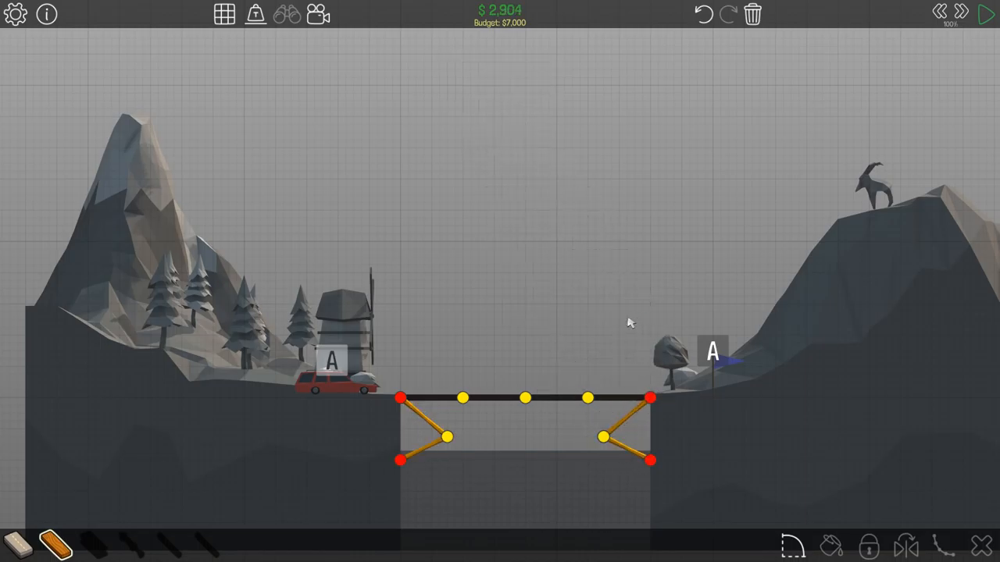
Tie both lower joints to the deck, dismiss the Split Joints warning, undo the extra beam and simulate
{"action": "left_click", "coordinate": [447, 437]}
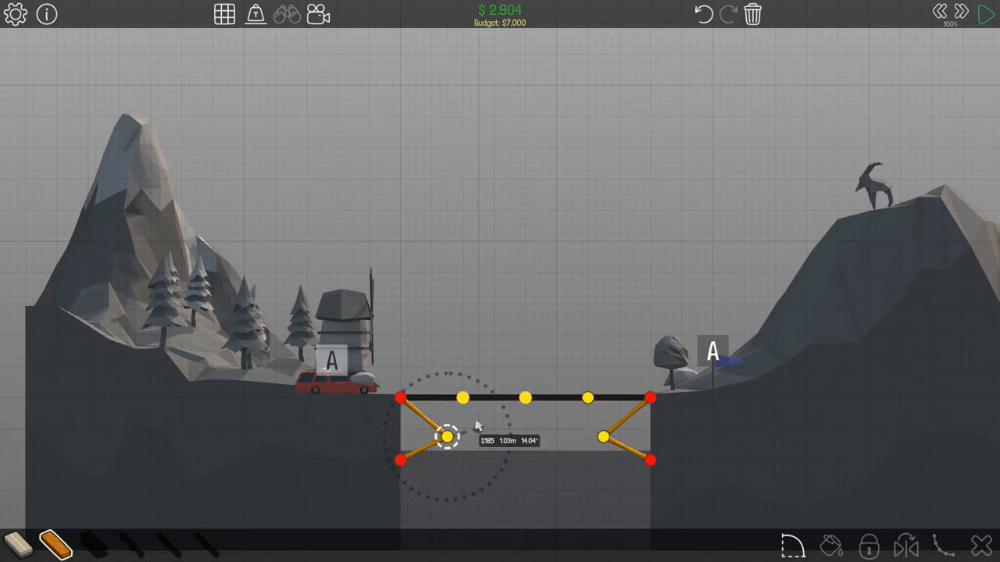
{"action": "left_click", "coordinate": [462, 398]}
{"action": "right_click", "coordinate": [466, 401]}
{"action": "left_click", "coordinate": [587, 398]}
{"action": "left_click", "coordinate": [603, 437]}
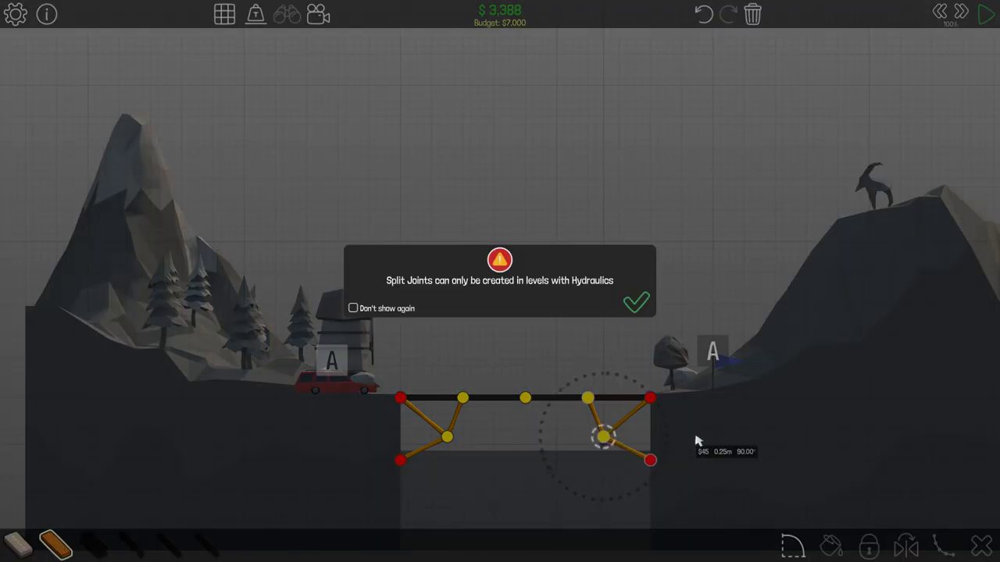
{"action": "left_click", "coordinate": [628, 319]}
{"action": "right_click", "coordinate": [632, 304]}
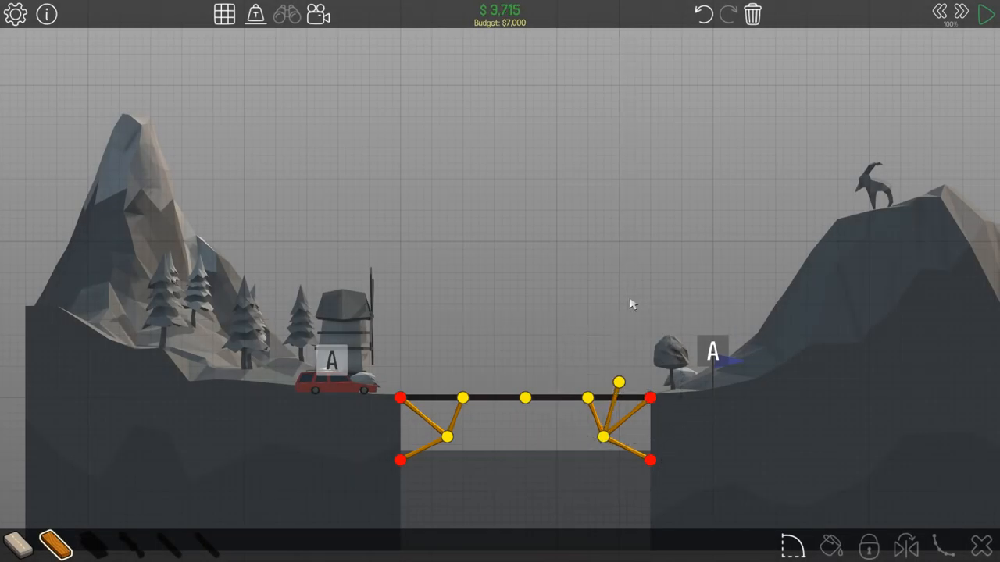
{"action": "key", "text": "ctrl+z"}
{"action": "key", "text": "space"}
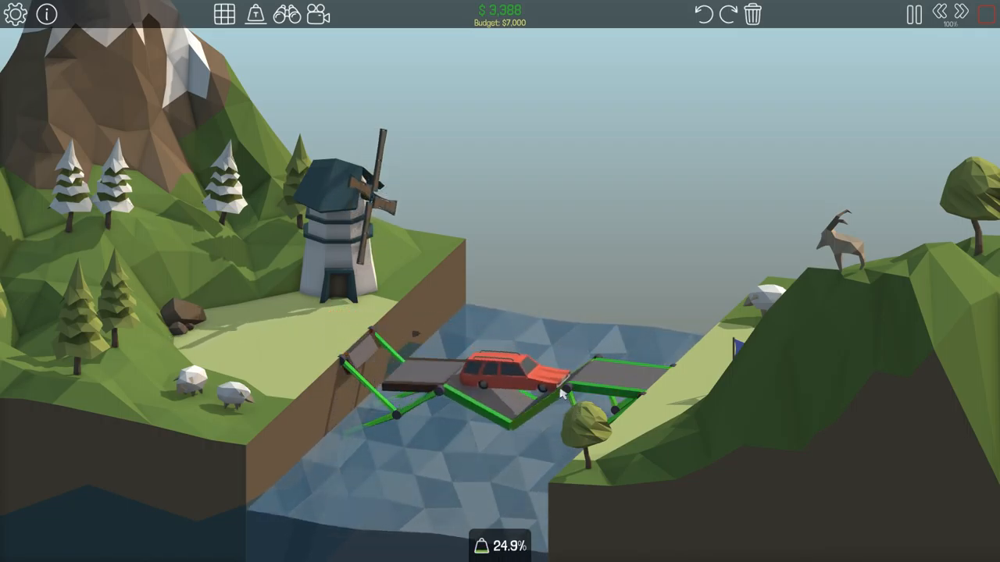
Stop the test, undo the braces and rebuild the left brace with a diagonal to the deck
{"action": "key", "text": "space"}
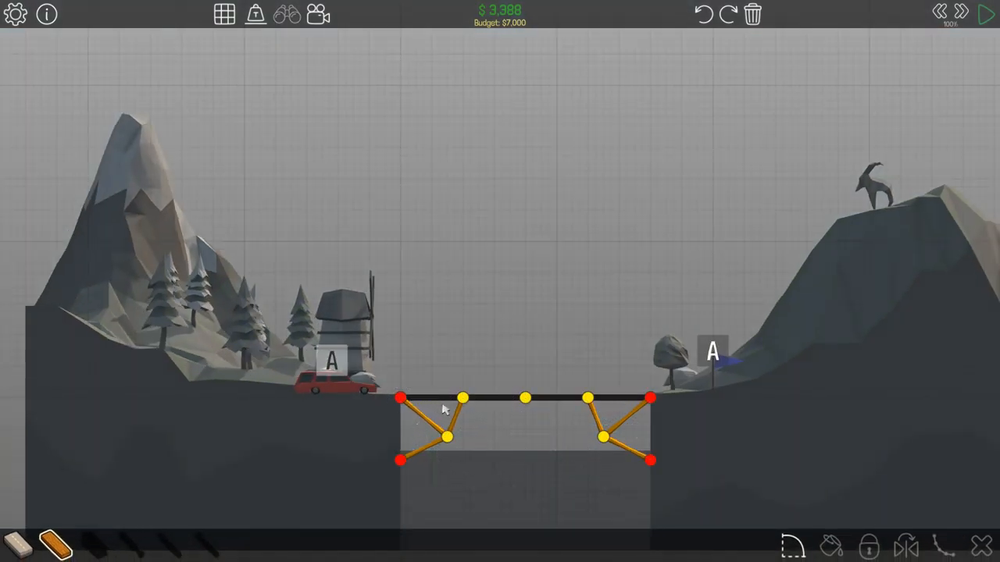
{"action": "key", "text": "ctrl+z"}
{"action": "key", "text": "ctrl+z"}
{"action": "key", "text": "ctrl+z"}
{"action": "mouse_move", "coordinate": [400, 459]}
{"action": "left_mouse_down"}
{"action": "mouse_move", "coordinate": [423, 429]}
{"action": "mouse_move", "coordinate": [400, 397]}
{"action": "left_mouse_up"}
{"action": "left_click_drag", "start_coordinate": [423, 429], "coordinate": [462, 397]}
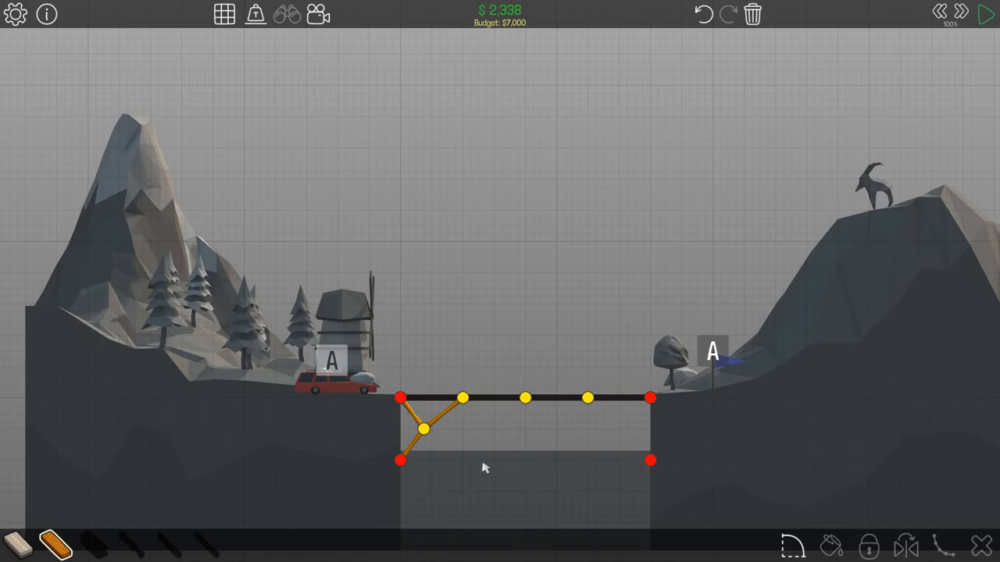
Copy the left brace, flip-paste it under the right end and test the bridge
{"action": "left_click_drag", "start_coordinate": [510, 466], "coordinate": [384, 402]}
{"action": "key", "text": "ctrl+c"}
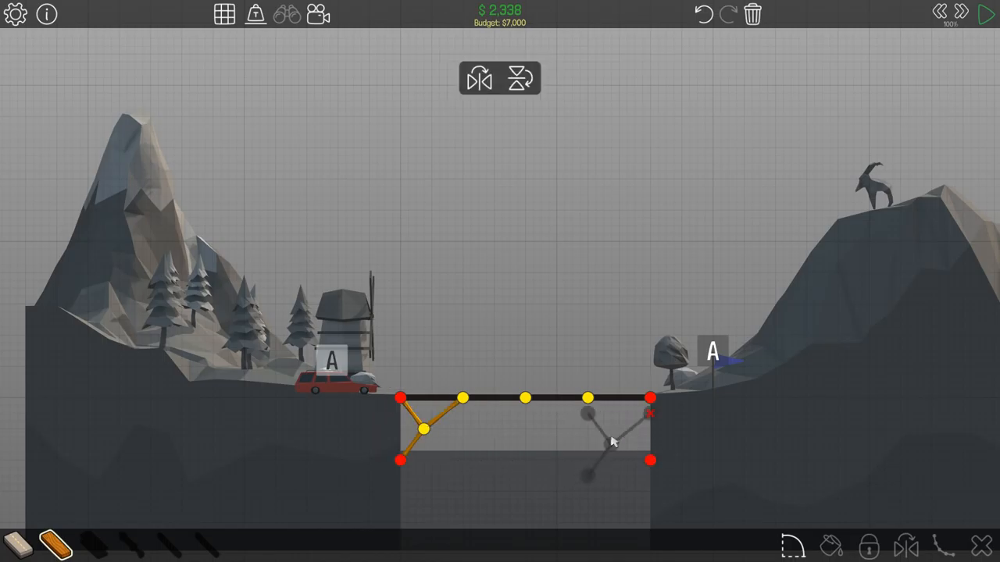
{"action": "key", "text": "f"}
{"action": "key", "text": "g"}
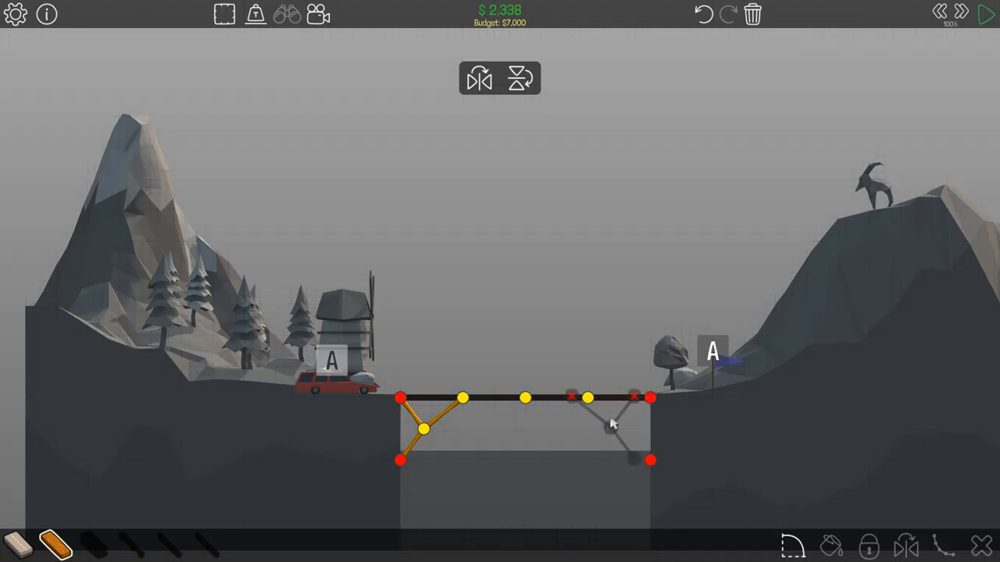
{"action": "left_click", "coordinate": [612, 424]}
{"action": "key", "text": "g"}
{"action": "key", "text": "Escape"}
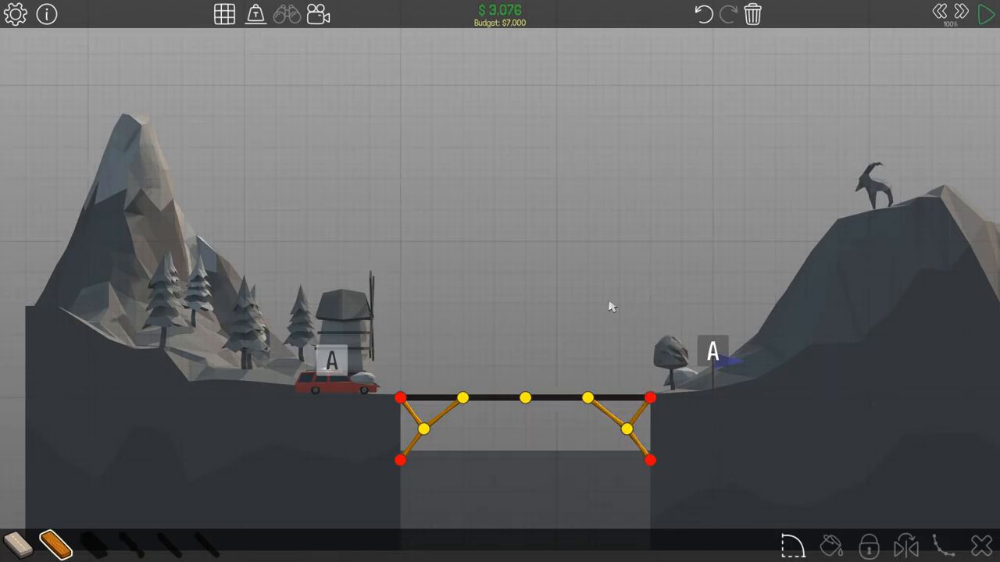
{"action": "key", "text": "space"}
{"action": "key", "text": "space"}
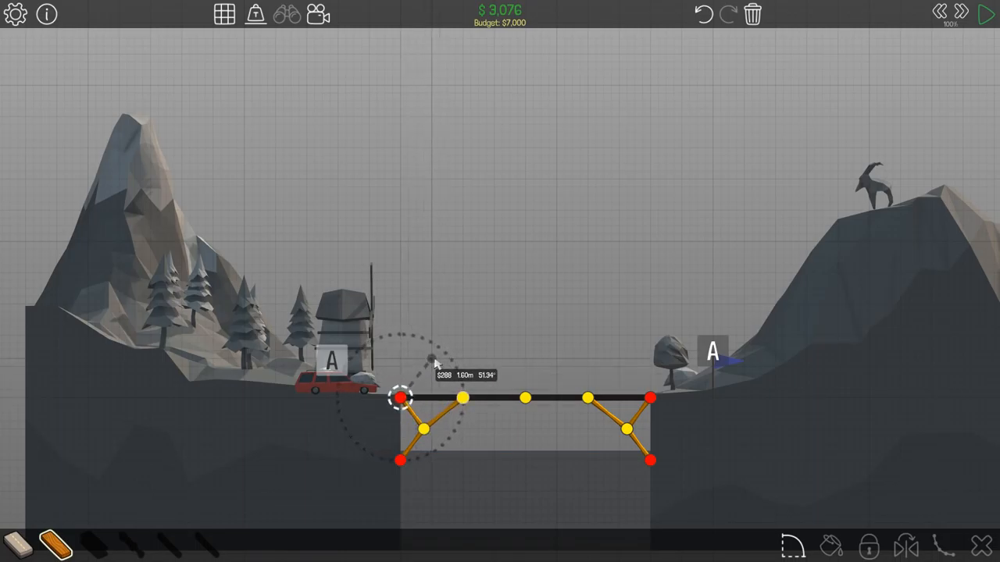
Build a wooden triangle above the left end, paste copies along the road and start joining the tops
{"action": "left_click_drag", "start_coordinate": [400, 401], "coordinate": [432, 358]}
{"action": "mouse_move", "coordinate": [431, 358]}
{"action": "left_mouse_down"}
{"action": "mouse_move", "coordinate": [463, 397]}
{"action": "mouse_move", "coordinate": [432, 361]}
{"action": "mouse_move", "coordinate": [432, 344]}
{"action": "left_mouse_up"}
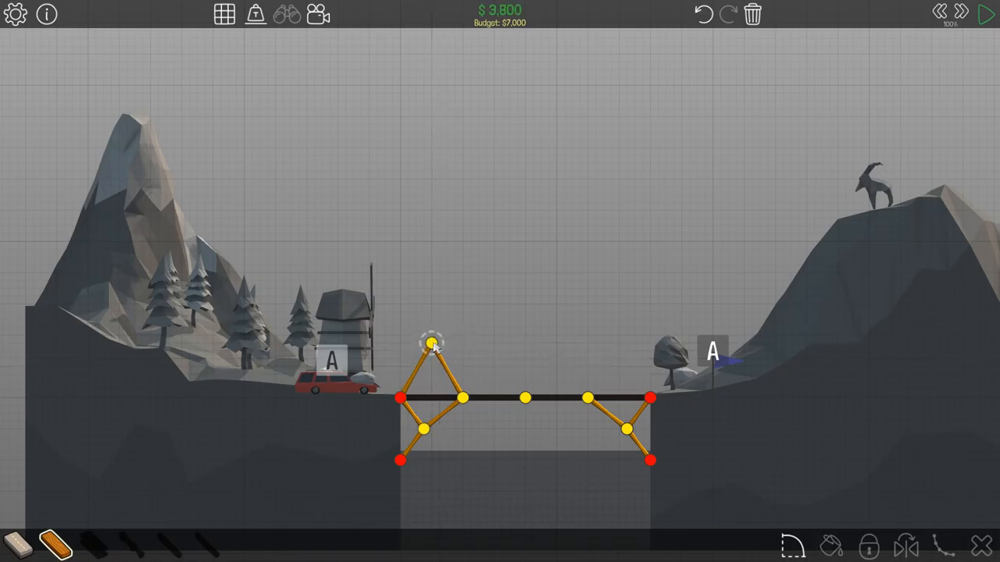
{"action": "left_click_drag", "start_coordinate": [427, 369], "coordinate": [471, 385]}
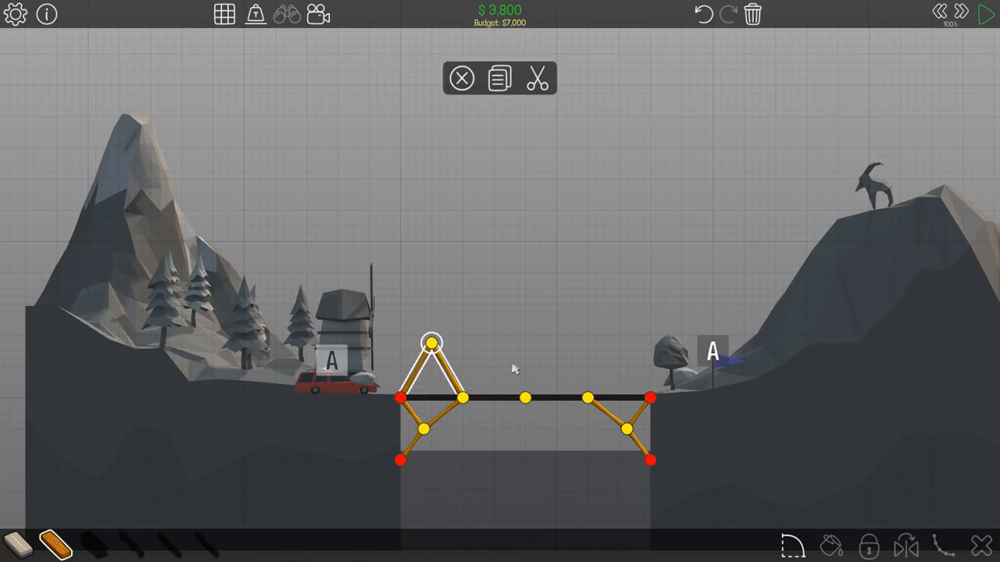
{"action": "key", "text": "ctrl+c"}
{"action": "key", "text": "ctrl+v"}
{"action": "left_click", "coordinate": [496, 380]}
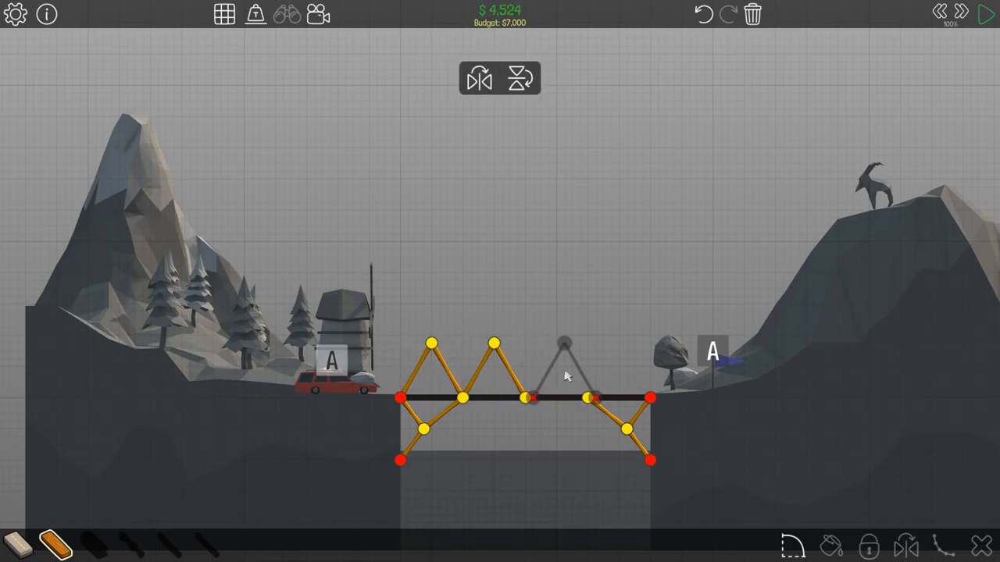
{"action": "left_click", "coordinate": [557, 378]}
{"action": "left_click", "coordinate": [620, 376]}
{"action": "right_click", "coordinate": [625, 324]}
{"action": "left_click", "coordinate": [618, 344]}
Complete the top chord back to the left triangle and test the bridge
{"action": "left_click", "coordinate": [556, 344]}
{"action": "left_click", "coordinate": [494, 343]}
{"action": "left_click", "coordinate": [431, 343]}
{"action": "key", "text": "space"}
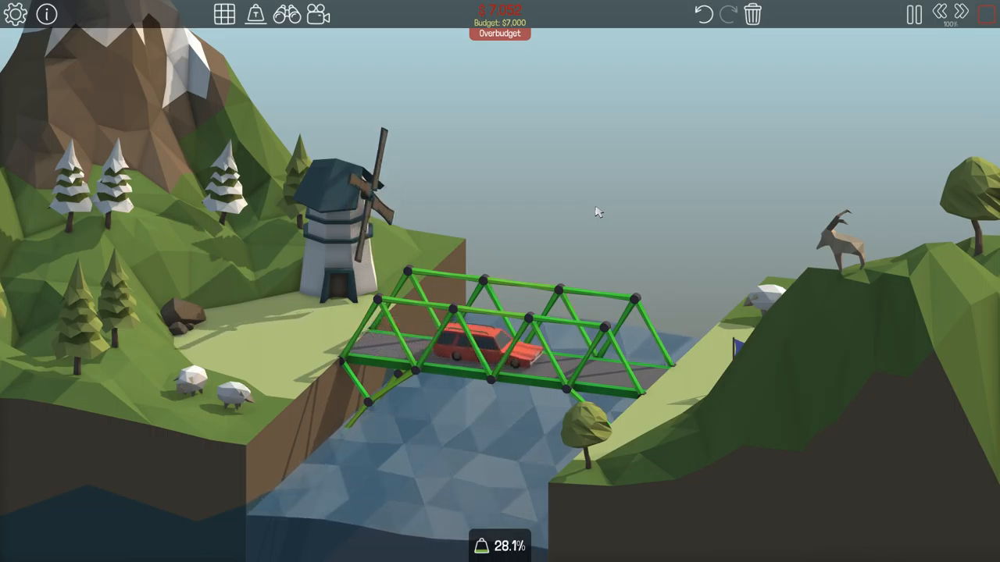
{"action": "key", "text": "space"}
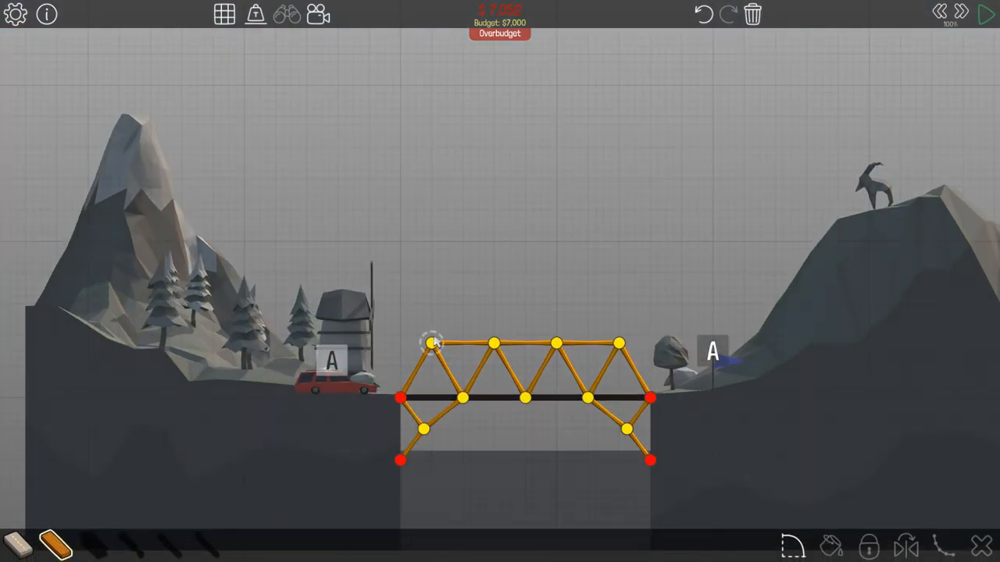
Lower the four top-chord joints to cut cost to $6,748, pass the simulation and go to level 1-2
{"action": "left_click_drag", "start_coordinate": [431, 344], "coordinate": [431, 351]}
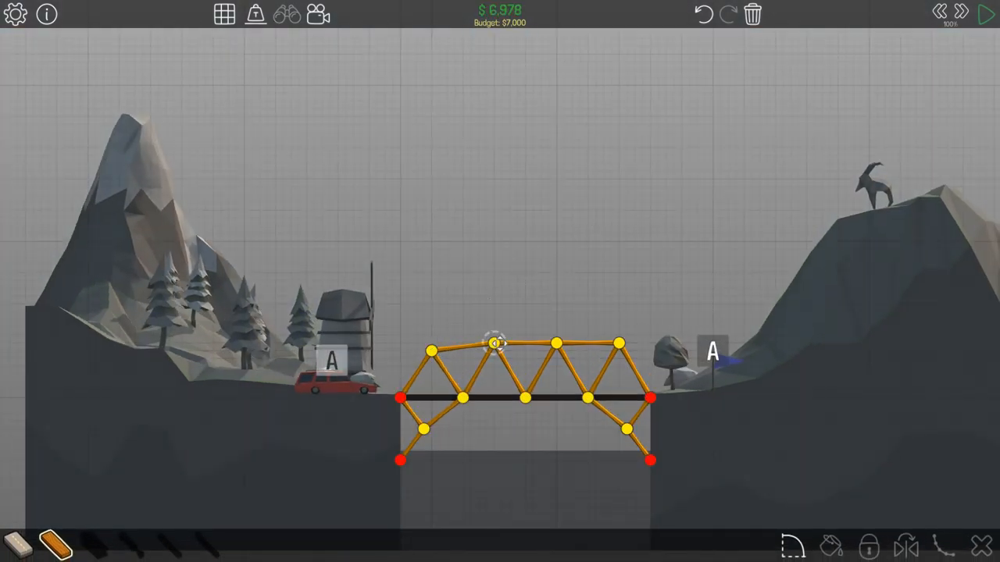
{"action": "left_click_drag", "start_coordinate": [493, 344], "coordinate": [493, 351]}
{"action": "left_click_drag", "start_coordinate": [555, 343], "coordinate": [556, 352]}
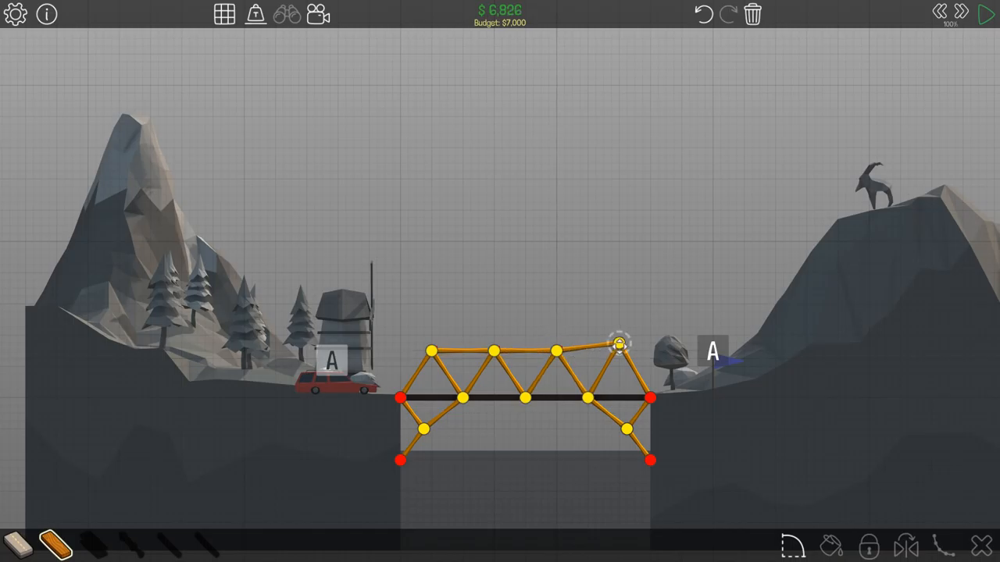
{"action": "left_click_drag", "start_coordinate": [619, 342], "coordinate": [618, 352]}
{"action": "key", "text": "space"}
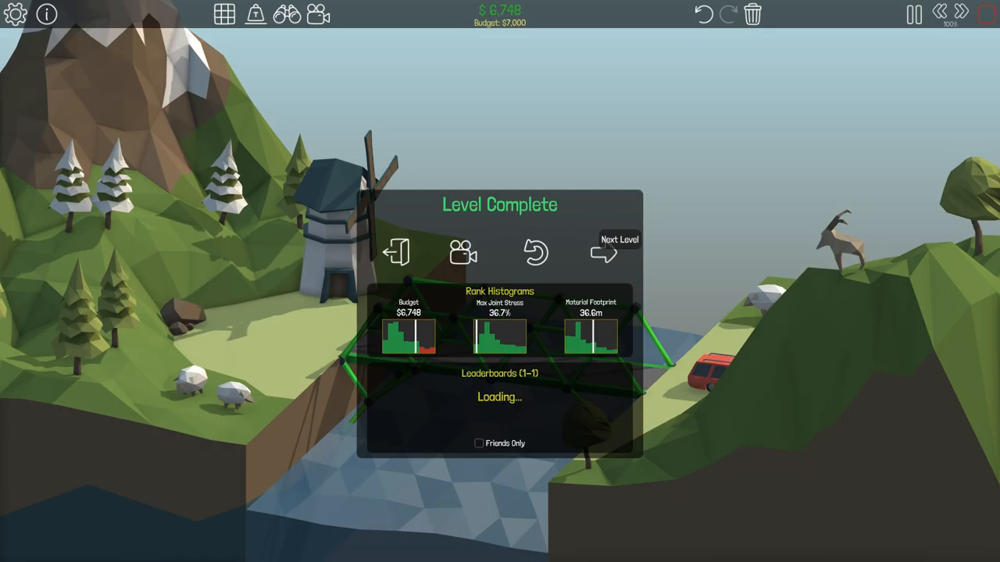
{"action": "left_click", "coordinate": [608, 249]}
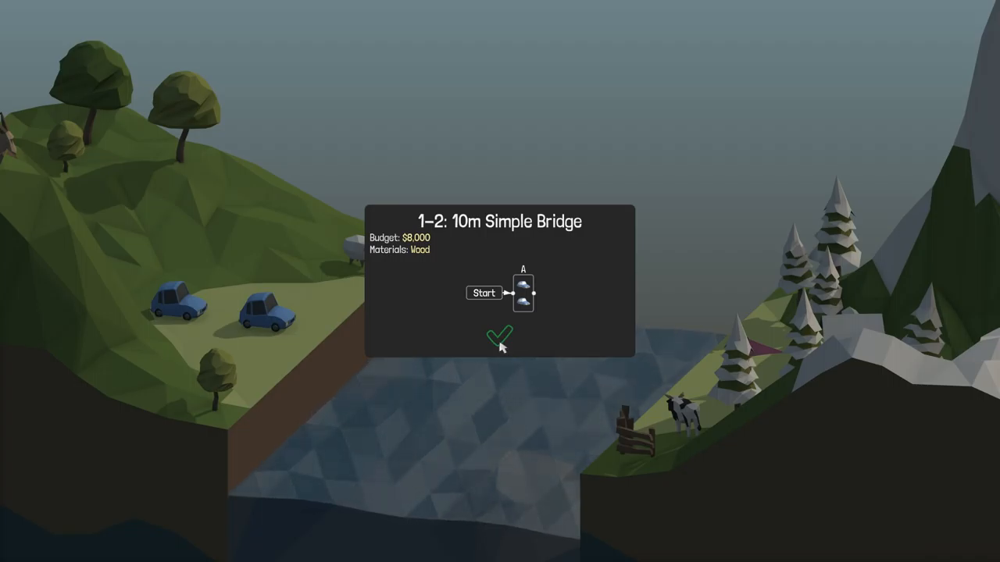
Start level 1-2 with a road bank to bank and a wooden vertical support from the bottom anchor, briefly tested
{"action": "left_click", "coordinate": [501, 339]}
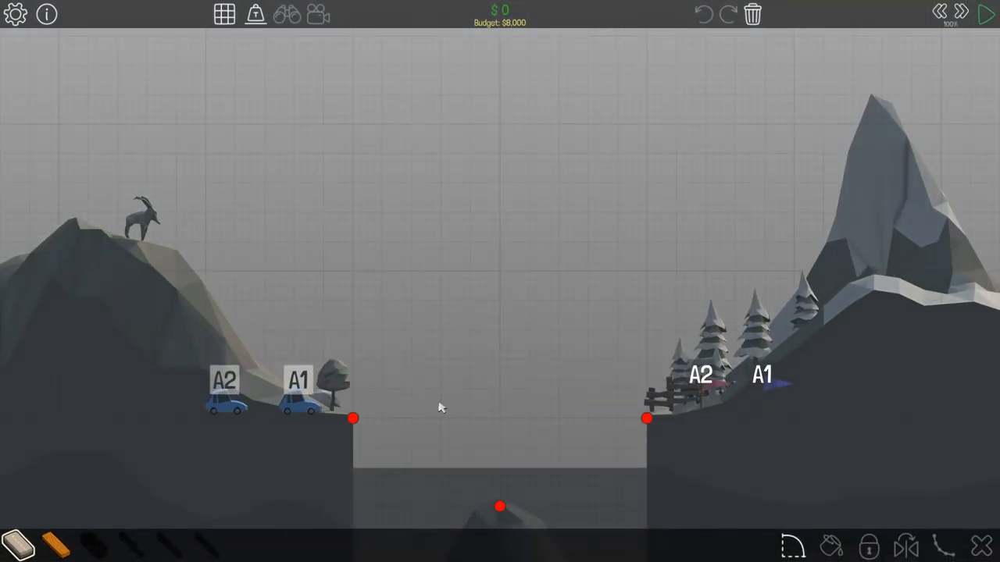
{"action": "left_click_drag", "start_coordinate": [353, 419], "coordinate": [647, 419]}
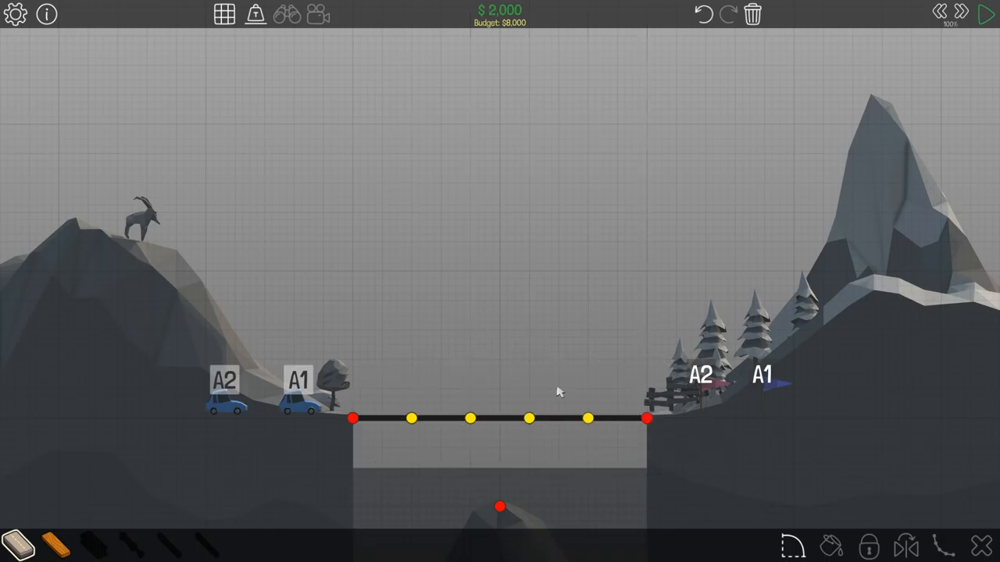
{"action": "key", "text": "2"}
{"action": "left_click_drag", "start_coordinate": [500, 508], "coordinate": [506, 447]}
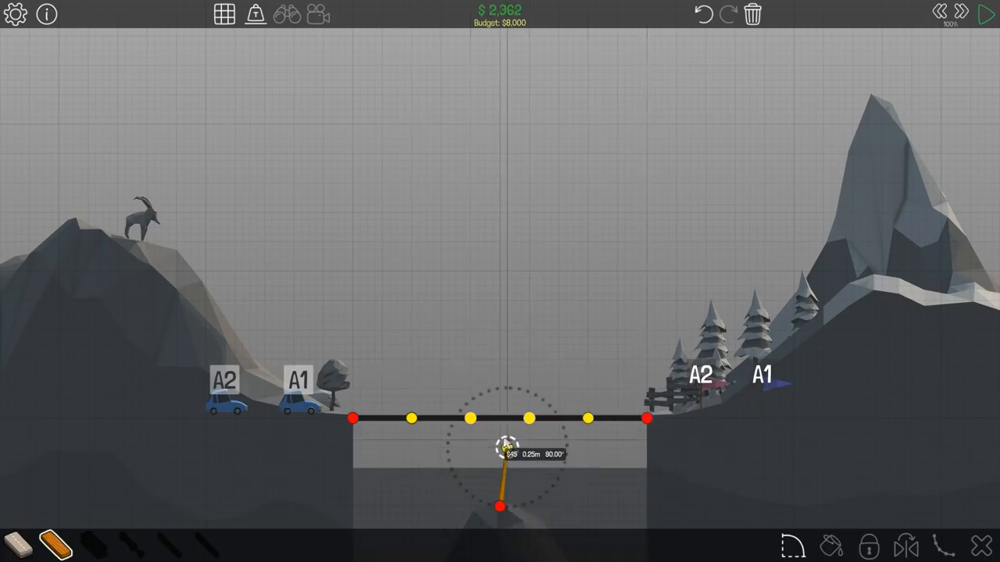
{"action": "key", "text": "ctrl+z"}
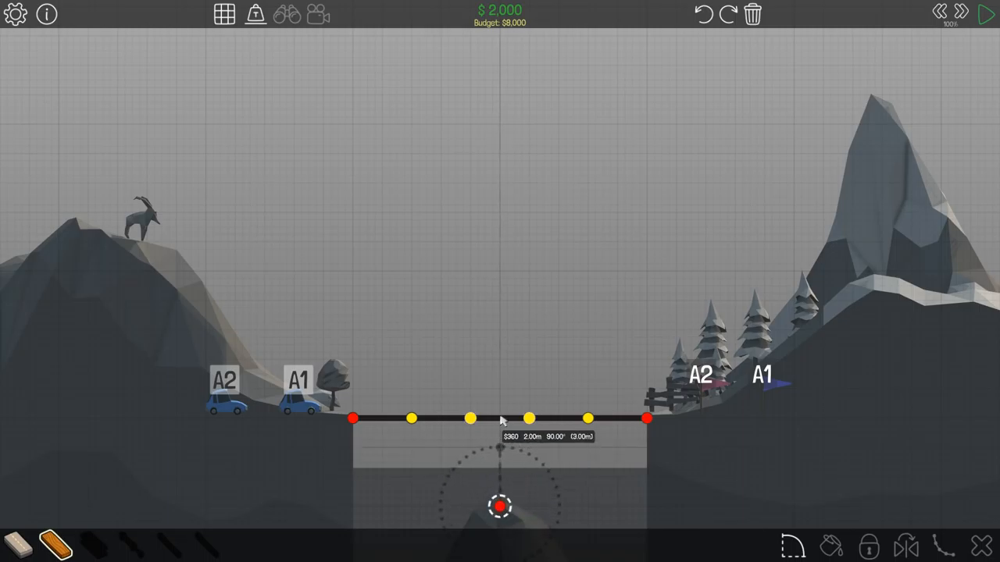
{"action": "mouse_move", "coordinate": [500, 508]}
{"action": "left_mouse_down"}
{"action": "mouse_move", "coordinate": [506, 435]}
{"action": "mouse_move", "coordinate": [499, 447]}
{"action": "left_mouse_up"}
{"action": "key", "text": "space"}
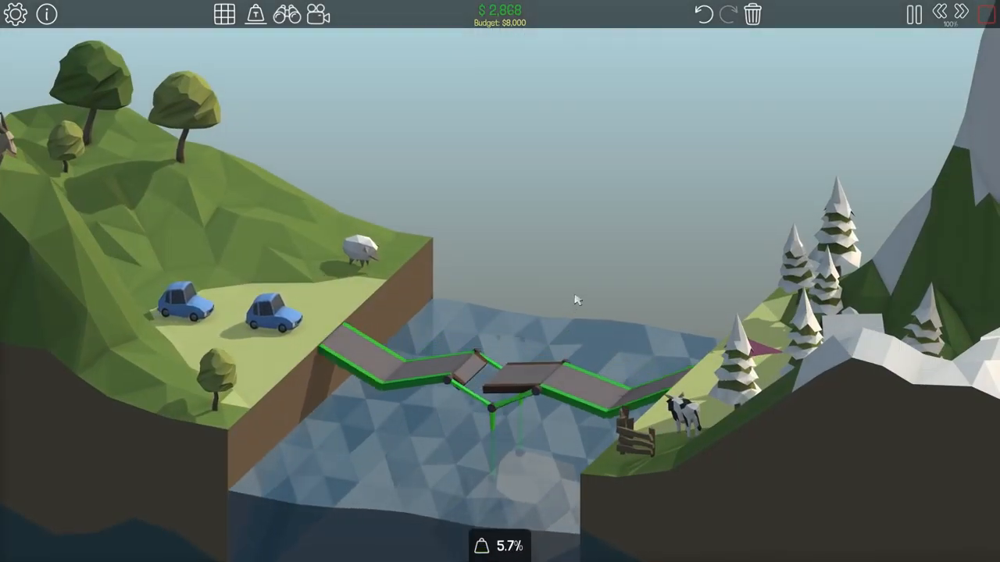
{"action": "key", "text": "space"}
Build a triangle above the left end, paste copies along the road to the right bank and test
{"action": "mouse_move", "coordinate": [352, 418]}
{"action": "left_mouse_down"}
{"action": "mouse_move", "coordinate": [381, 382]}
{"action": "mouse_move", "coordinate": [412, 418]}
{"action": "left_mouse_up"}
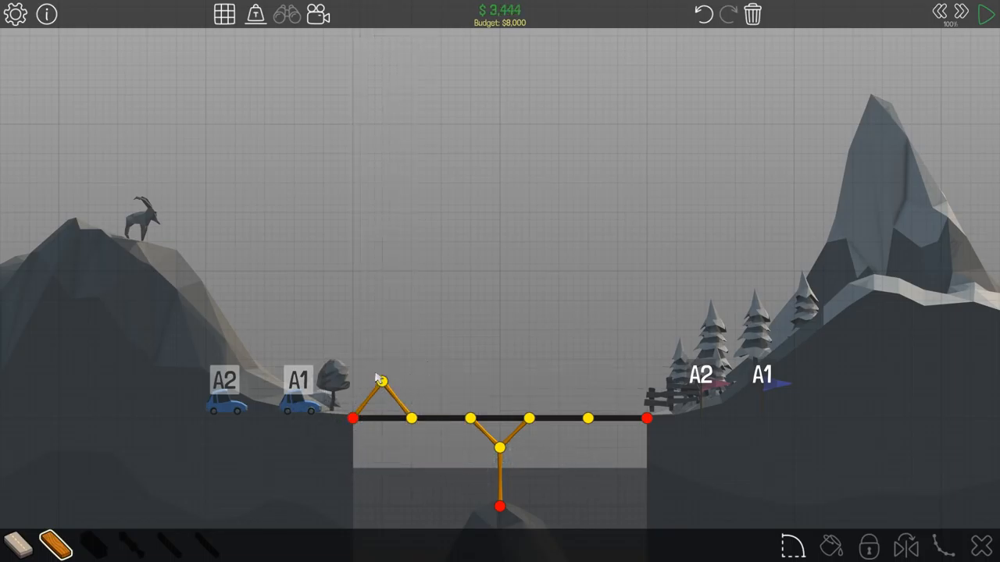
{"action": "left_click_drag", "start_coordinate": [364, 369], "coordinate": [414, 414]}
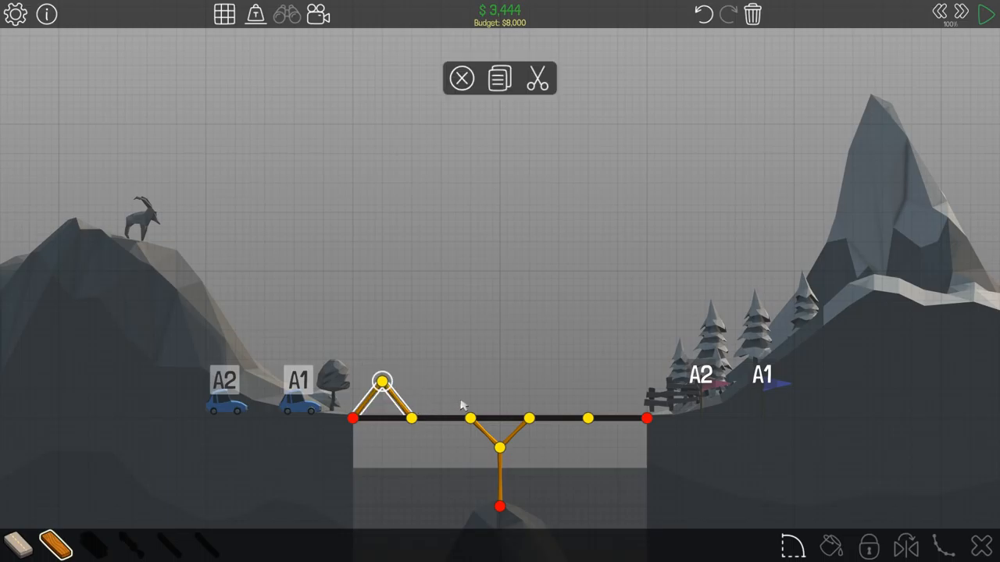
{"action": "key", "text": "ctrl+c"}
{"action": "key", "text": "ctrl+v"}
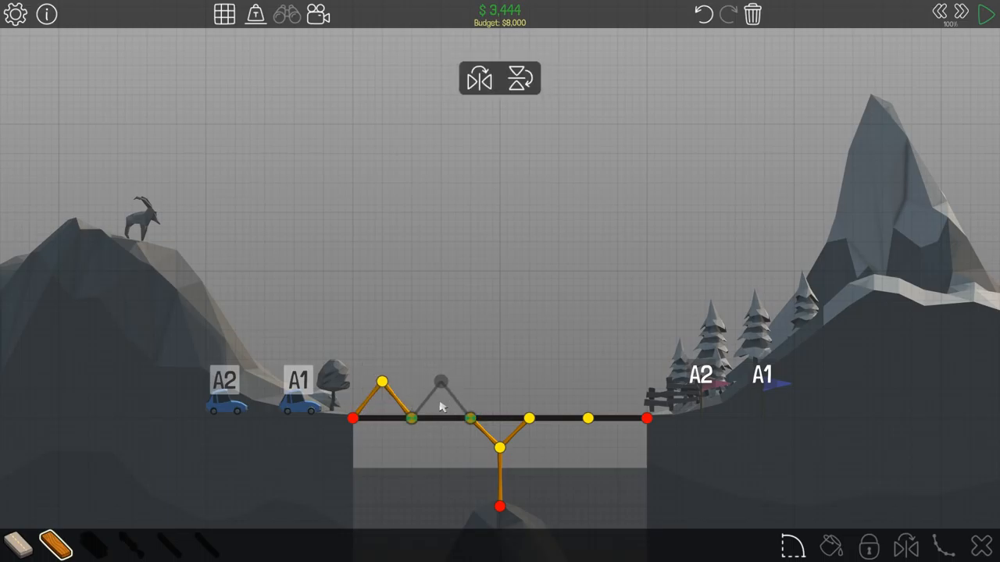
{"action": "left_click", "coordinate": [441, 399]}
{"action": "left_click", "coordinate": [502, 402]}
{"action": "left_click", "coordinate": [561, 402]}
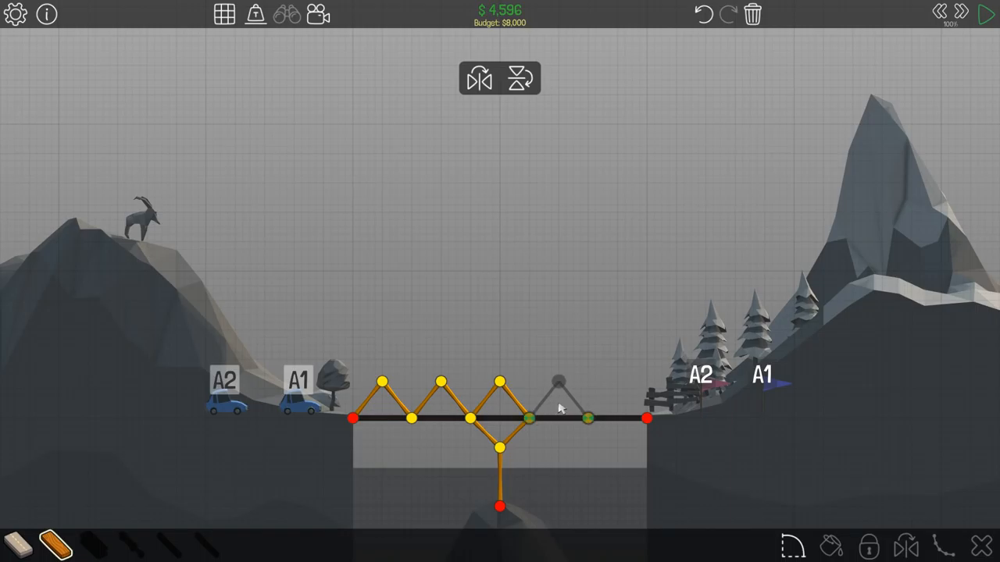
{"action": "left_click", "coordinate": [621, 406]}
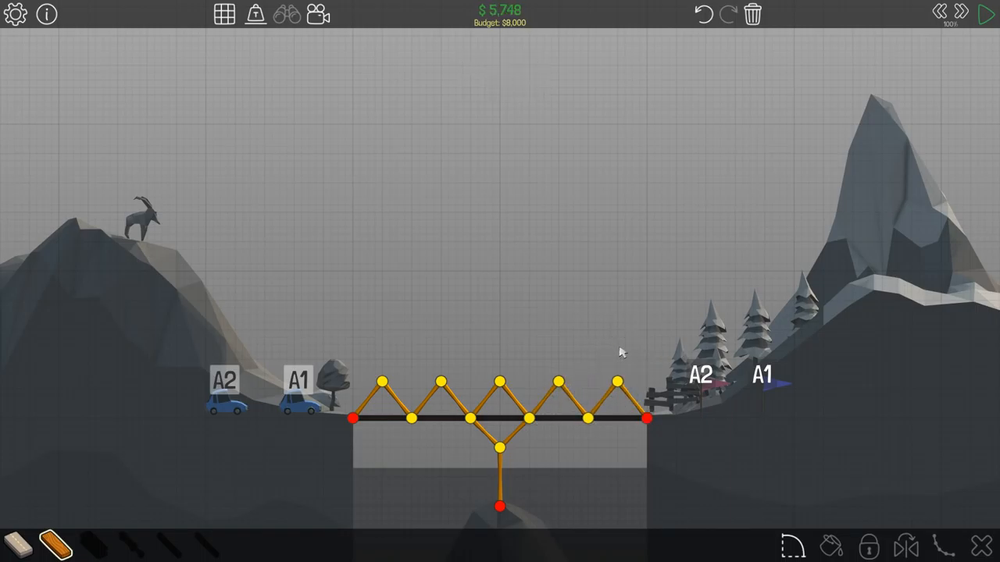
{"action": "key", "text": "space"}
{"action": "key", "text": "space"}
Join the triangle peaks with a top chord and run the simulation to complete the level at $7,188
{"action": "left_click", "coordinate": [441, 383]}
{"action": "left_click", "coordinate": [499, 383]}
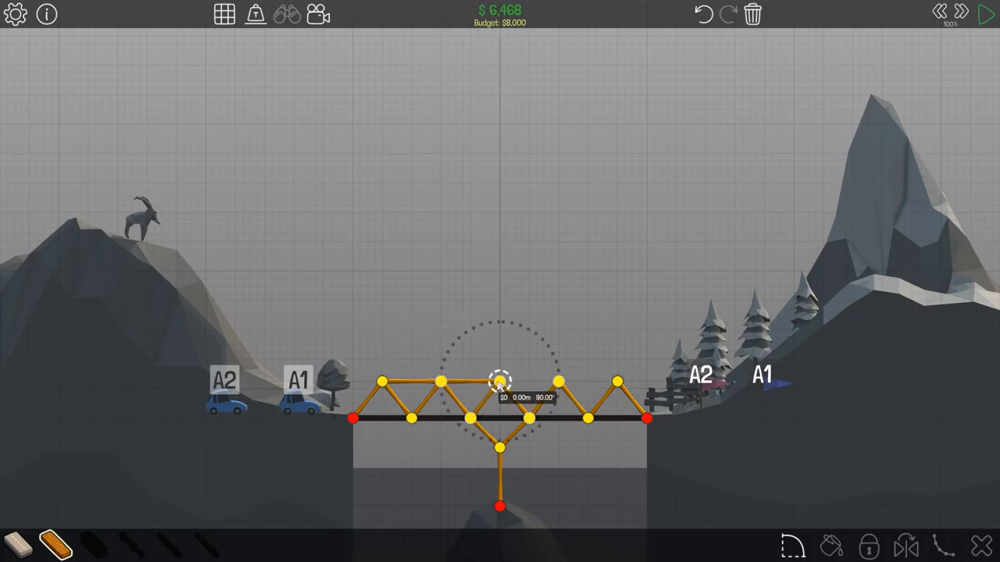
{"action": "left_click", "coordinate": [558, 383]}
{"action": "left_click", "coordinate": [617, 382]}
{"action": "key", "text": "space"}
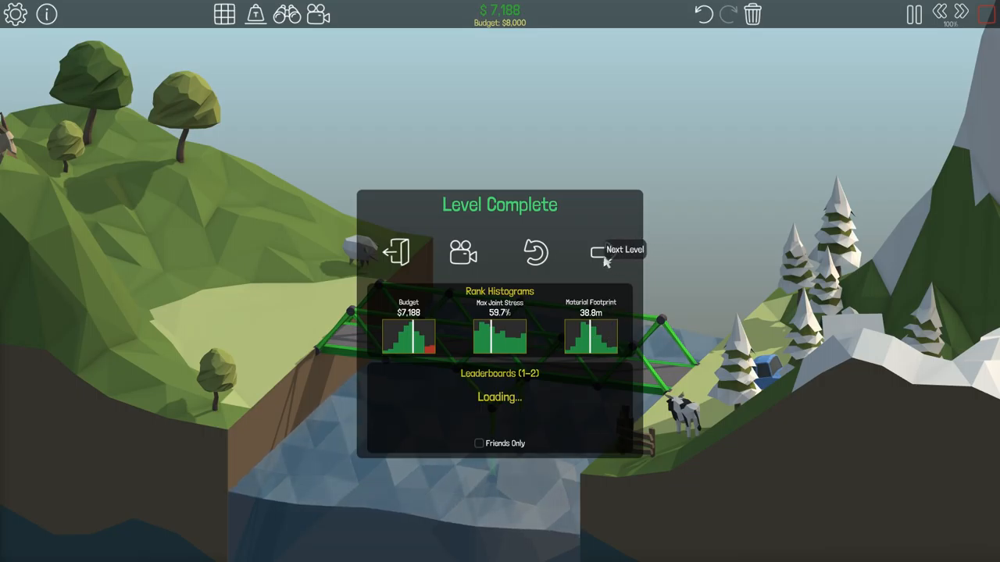
Open level 1-3, lay a road deck between the anchors and switch to wood
{"action": "left_click", "coordinate": [606, 262]}
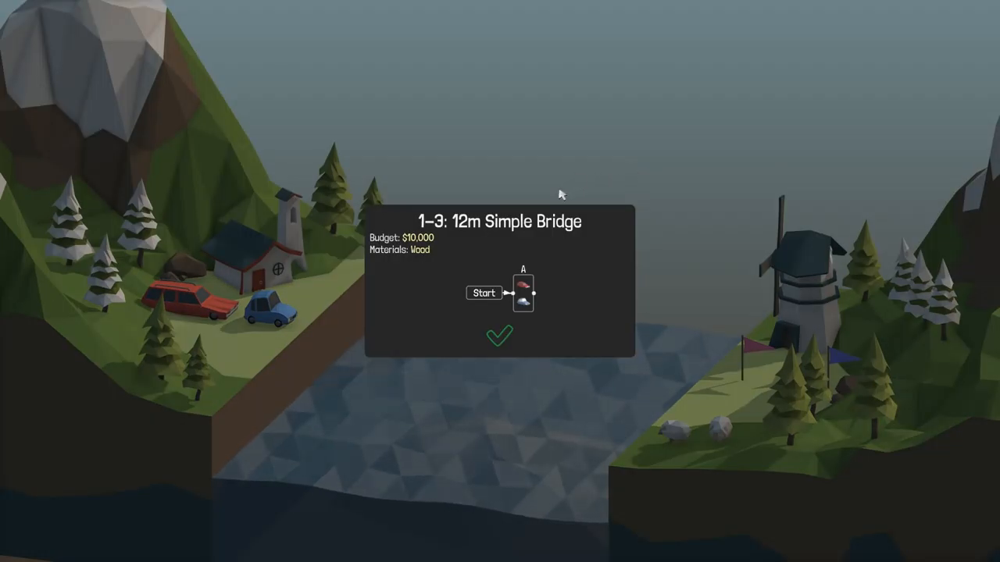
{"action": "left_click", "coordinate": [520, 344]}
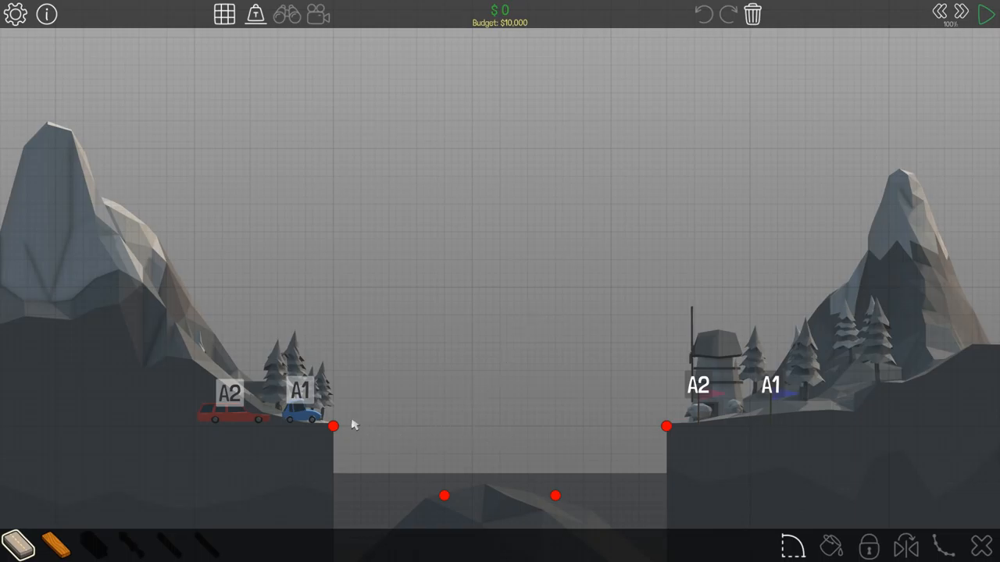
{"action": "left_click_drag", "start_coordinate": [333, 425], "coordinate": [667, 425]}
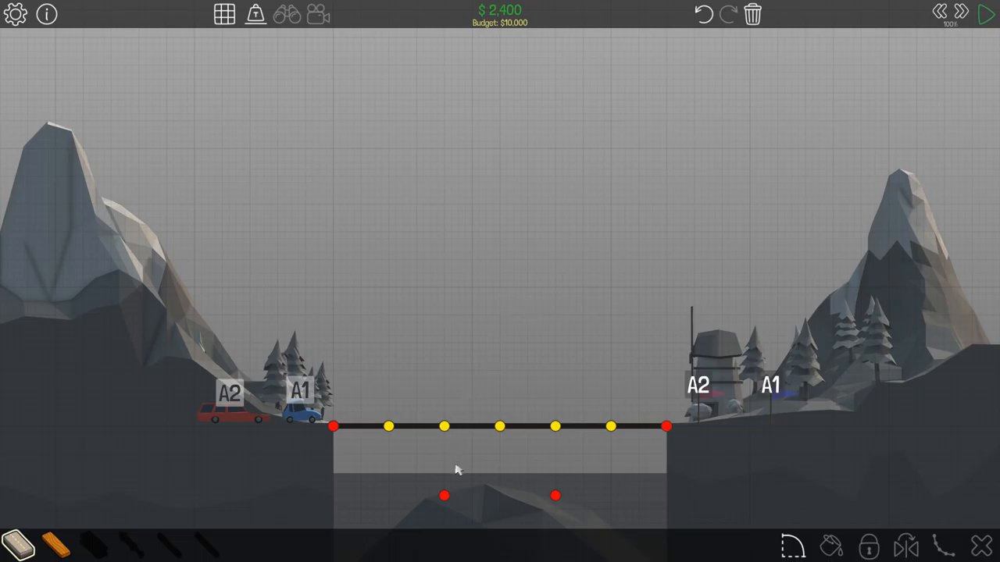
{"action": "key", "text": "2"}
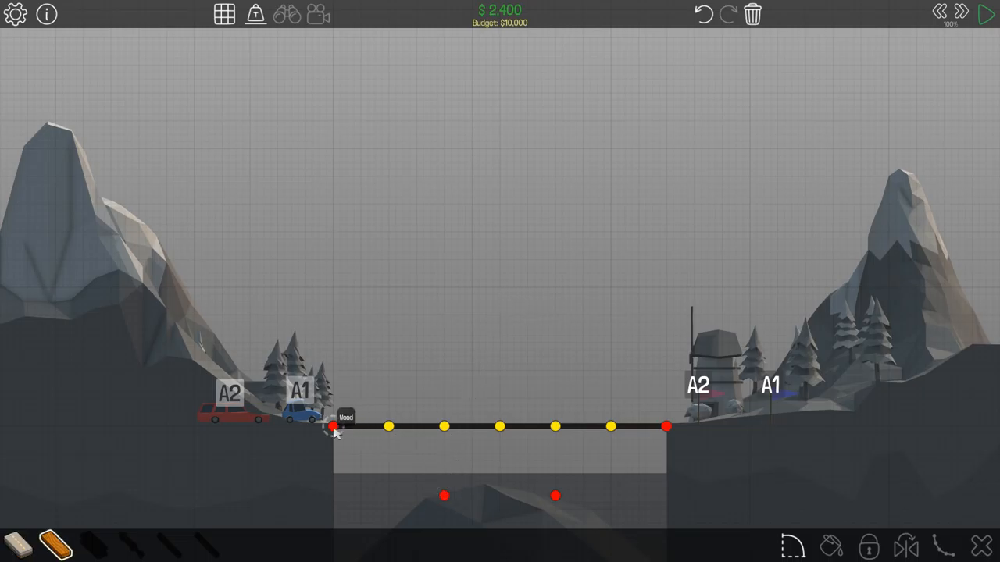
Build a wooden triangle over the first span and paste two copies on the next spans
{"action": "mouse_move", "coordinate": [332, 426]}
{"action": "left_mouse_down"}
{"action": "mouse_move", "coordinate": [360, 391]}
{"action": "mouse_move", "coordinate": [389, 426]}
{"action": "left_mouse_up"}
{"action": "left_click", "coordinate": [356, 387]}
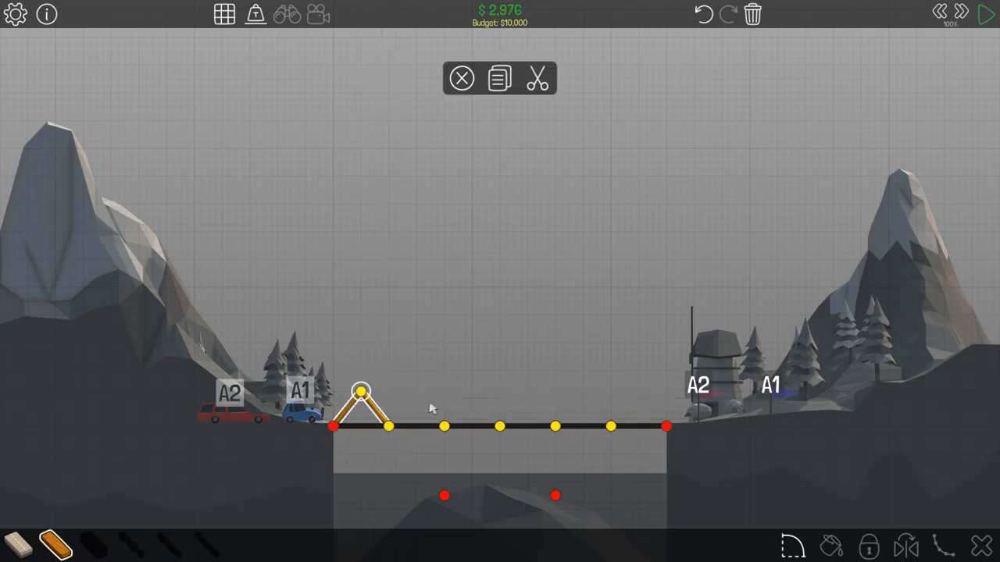
{"action": "key", "text": "ctrl+c"}
{"action": "key", "text": "ctrl+v"}
{"action": "left_click", "coordinate": [416, 416]}
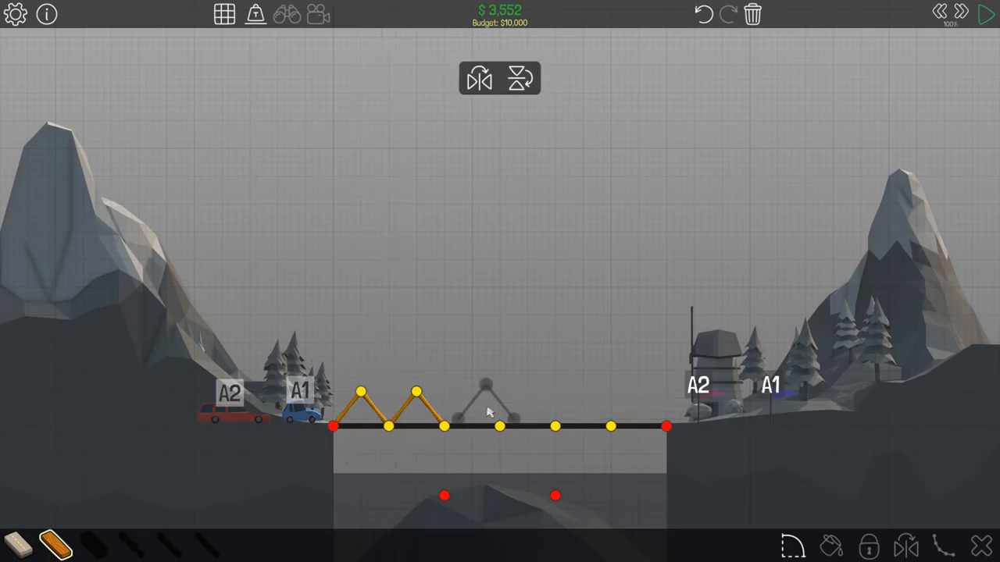
{"action": "left_click", "coordinate": [472, 416]}
{"action": "key", "text": "Escape"}
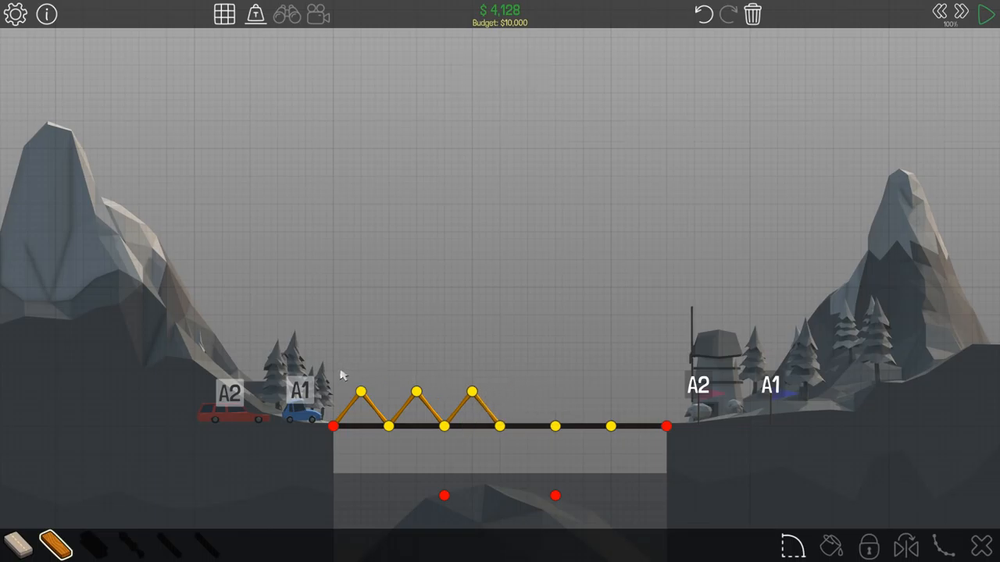
Copy the three triangles and paste them over the right half of the deck
{"action": "left_click_drag", "start_coordinate": [341, 376], "coordinate": [507, 411]}
{"action": "key", "text": "ctrl+c"}
{"action": "key", "text": "ctrl+v"}
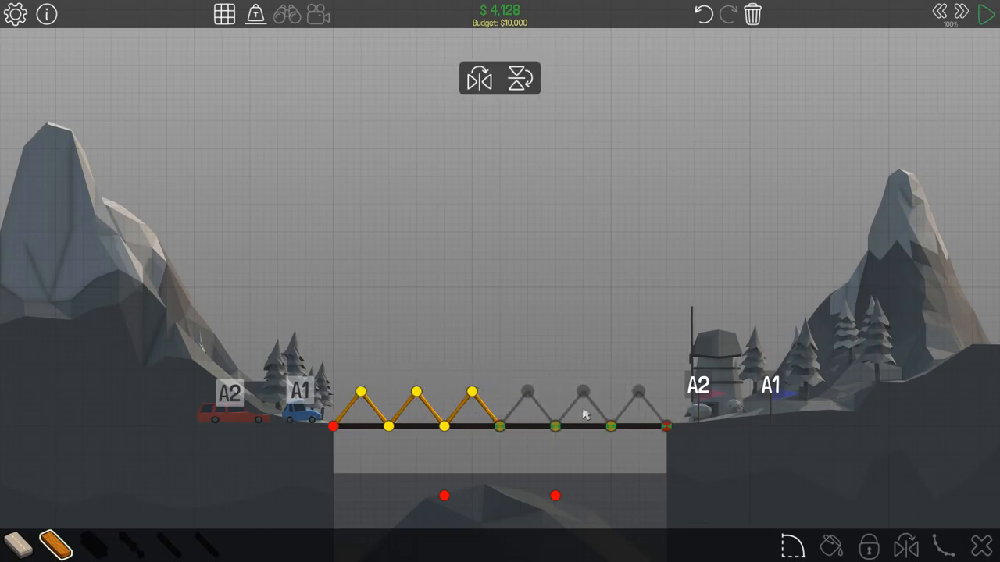
{"action": "left_click", "coordinate": [582, 415]}
{"action": "key", "text": "Escape"}
Connect all the triangle peaks with a top chord and run the simulation
{"action": "left_click", "coordinate": [360, 391]}
{"action": "left_click", "coordinate": [416, 391]}
{"action": "left_click", "coordinate": [472, 391]}
{"action": "left_click", "coordinate": [528, 391]}
{"action": "left_click", "coordinate": [583, 391]}
{"action": "left_click", "coordinate": [638, 392]}
{"action": "right_click", "coordinate": [640, 297]}
{"action": "key", "text": "space"}
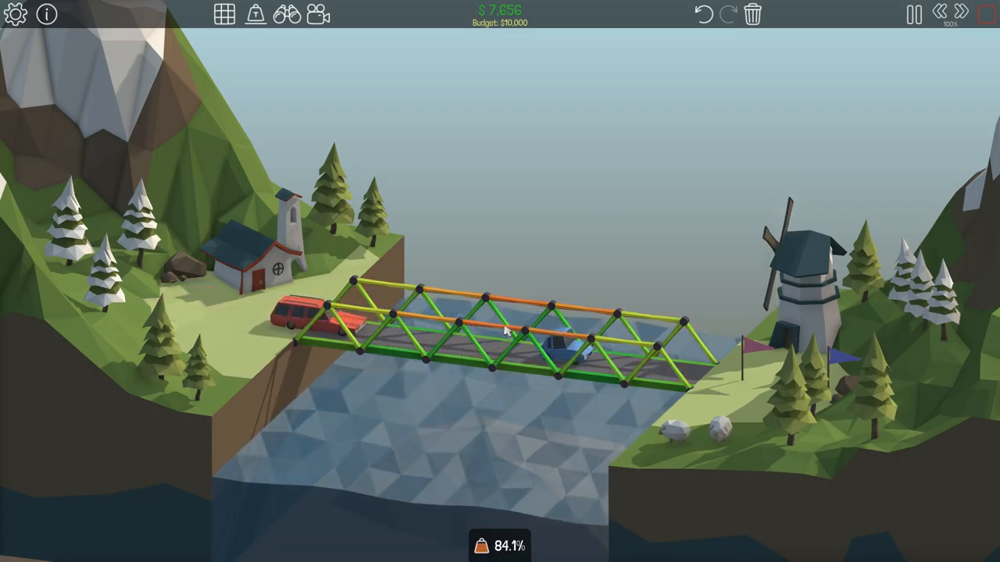
Add wooden vertical supports from both lower anchors up to the deck and test them
{"action": "key", "text": "space"}
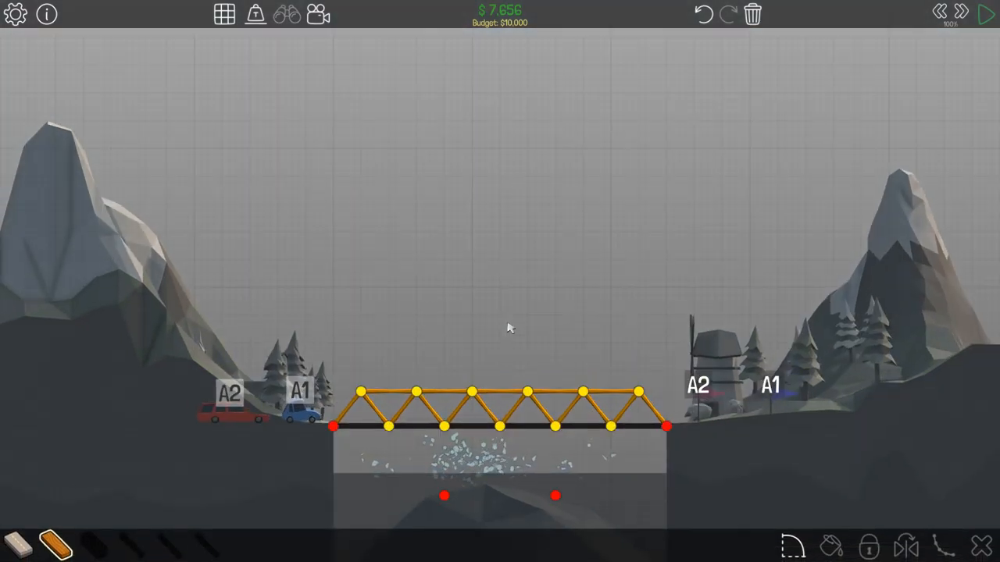
{"action": "left_click_drag", "start_coordinate": [444, 496], "coordinate": [445, 458]}
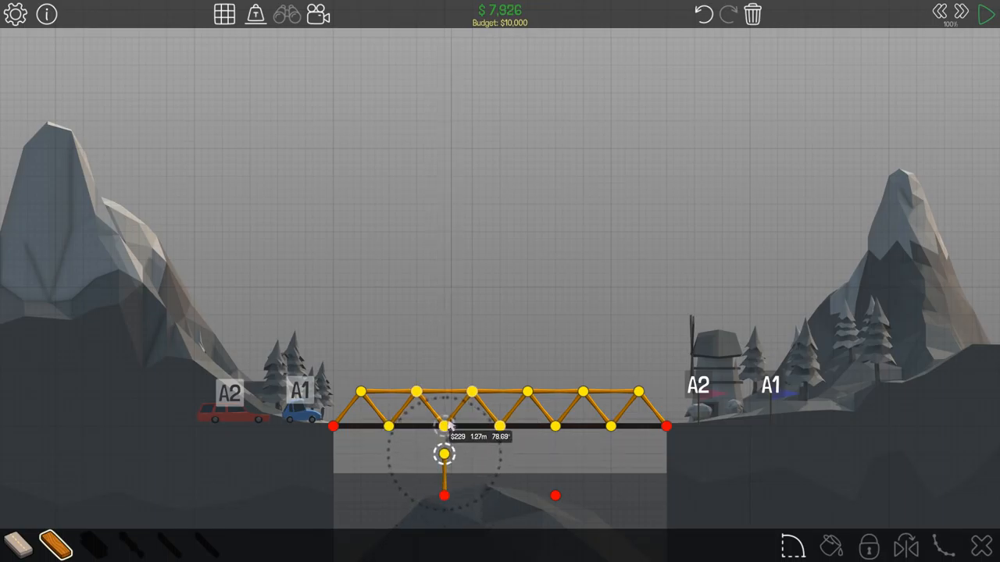
{"action": "left_click_drag", "start_coordinate": [446, 459], "coordinate": [444, 426]}
{"action": "mouse_move", "coordinate": [556, 496]}
{"action": "left_mouse_down"}
{"action": "mouse_move", "coordinate": [554, 426]}
{"action": "mouse_move", "coordinate": [602, 448]}
{"action": "left_mouse_up"}
{"action": "key", "text": "space"}
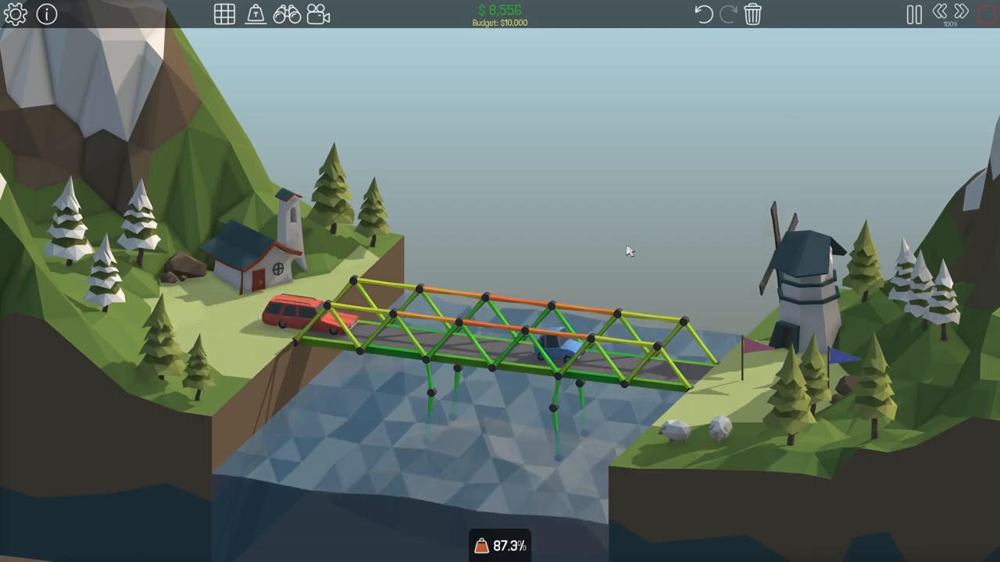
Reposition the support joints, brace them to the deck and run the test to finish level 1-3 at $9,654
{"action": "key", "text": "space"}
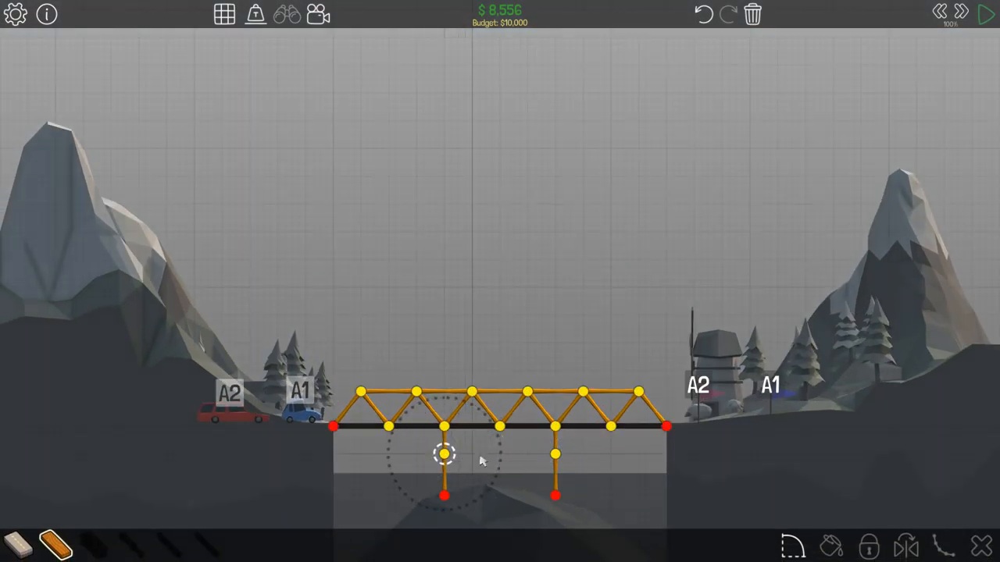
{"action": "left_click", "coordinate": [443, 457]}
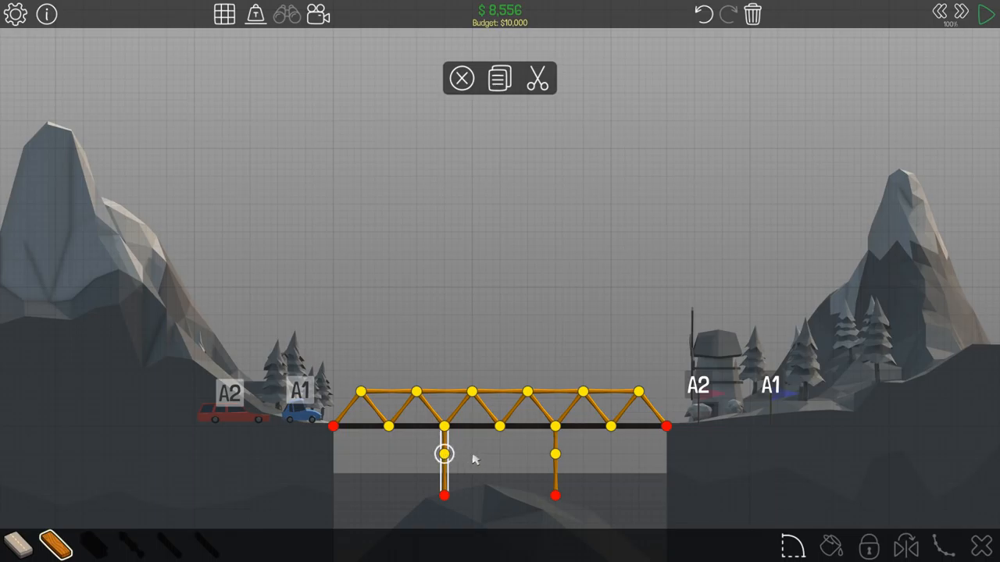
{"action": "left_click_drag", "start_coordinate": [444, 454], "coordinate": [471, 460]}
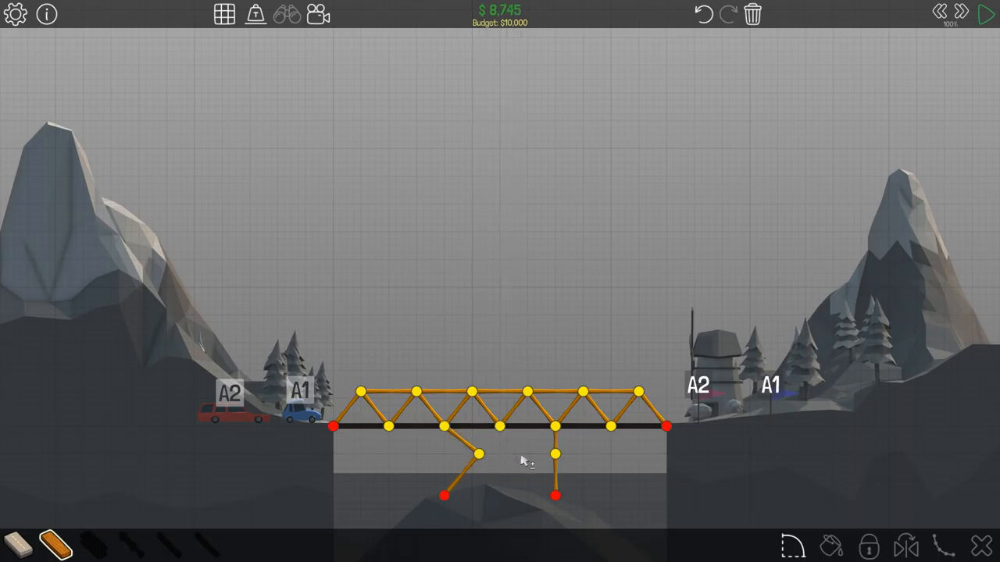
{"action": "mouse_move", "coordinate": [556, 456]}
{"action": "left_mouse_down"}
{"action": "mouse_move", "coordinate": [518, 456]}
{"action": "mouse_move", "coordinate": [500, 426]}
{"action": "mouse_move", "coordinate": [520, 454]}
{"action": "left_mouse_up"}
{"action": "mouse_move", "coordinate": [520, 454]}
{"action": "left_mouse_down"}
{"action": "mouse_move", "coordinate": [486, 455]}
{"action": "mouse_move", "coordinate": [602, 455]}
{"action": "left_mouse_up"}
{"action": "key", "text": "space"}
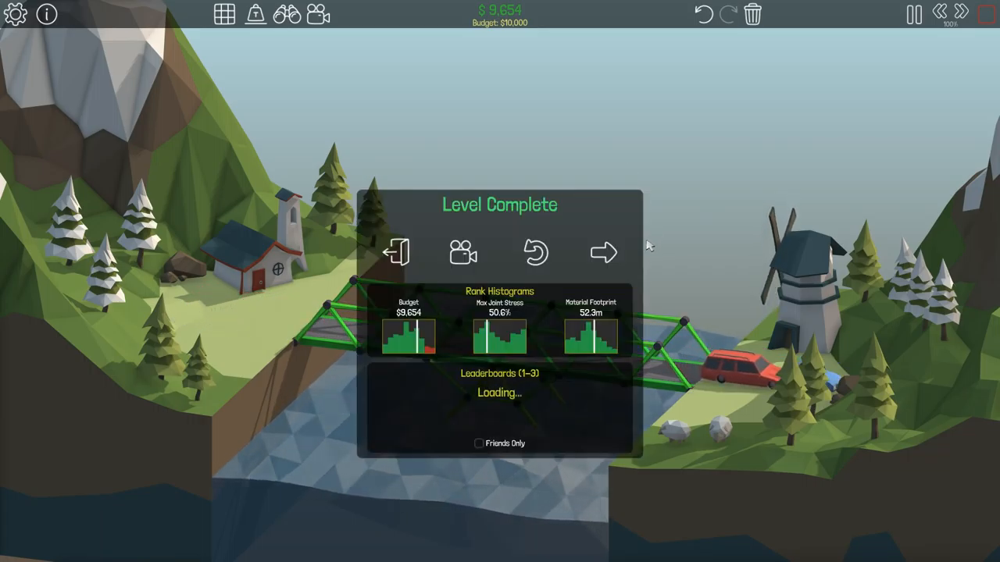
Start level 1-4 and trace a curved road from the low left anchor up to the right, $1,702
{"action": "left_click", "coordinate": [603, 252]}
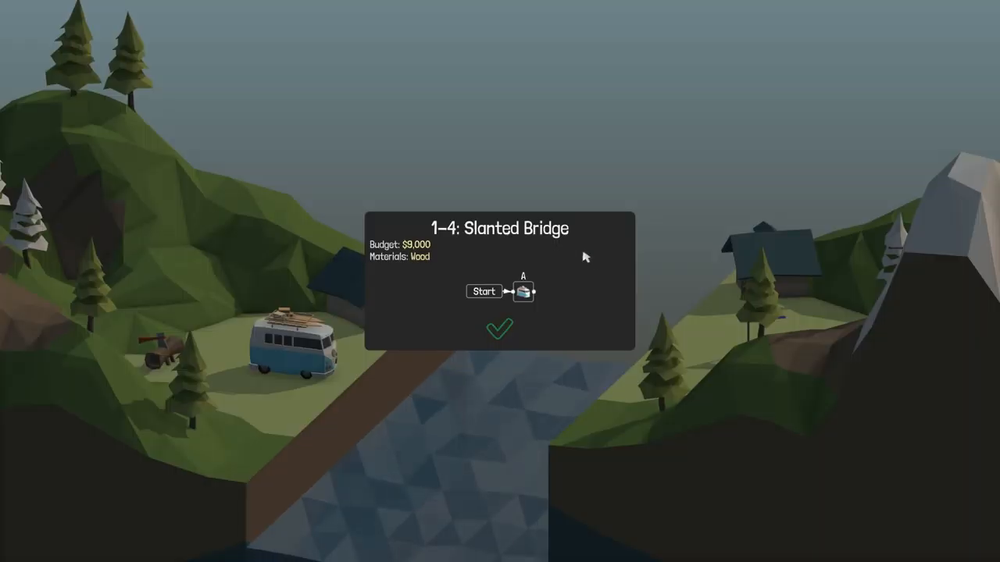
{"action": "left_click", "coordinate": [506, 320]}
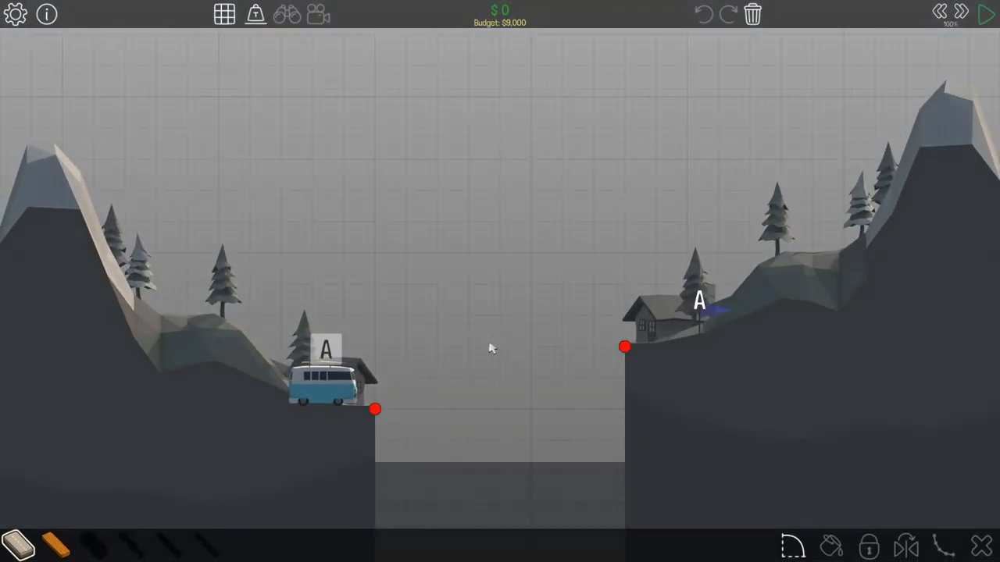
{"action": "left_click_drag", "start_coordinate": [375, 410], "coordinate": [794, 547]}
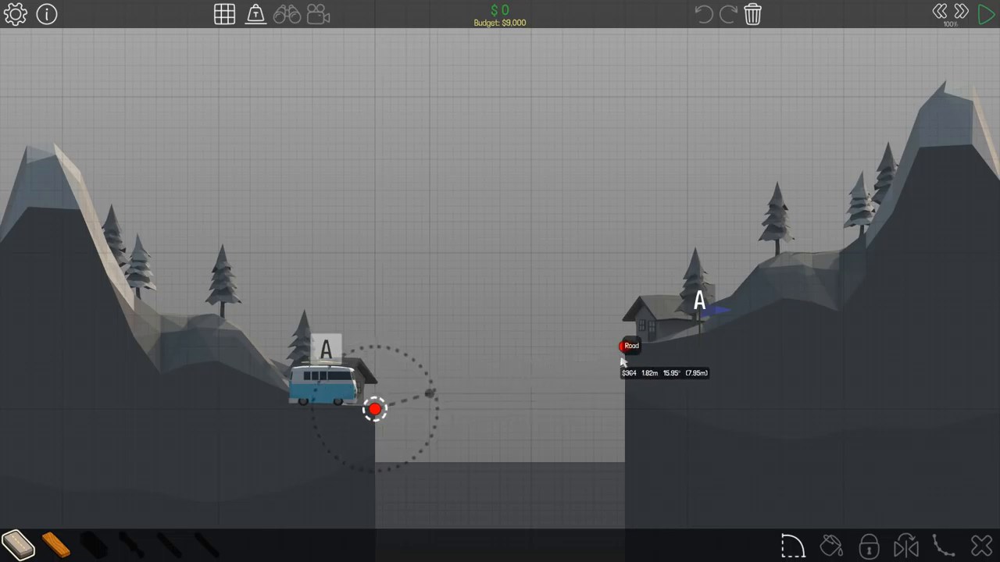
{"action": "left_click", "coordinate": [794, 546]}
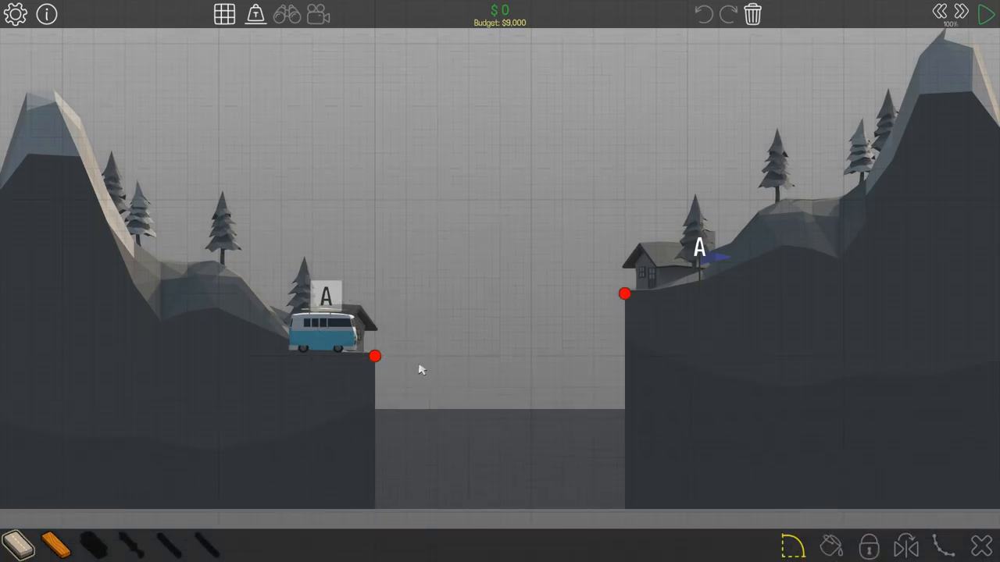
{"action": "left_click_drag", "start_coordinate": [406, 359], "coordinate": [626, 294]}
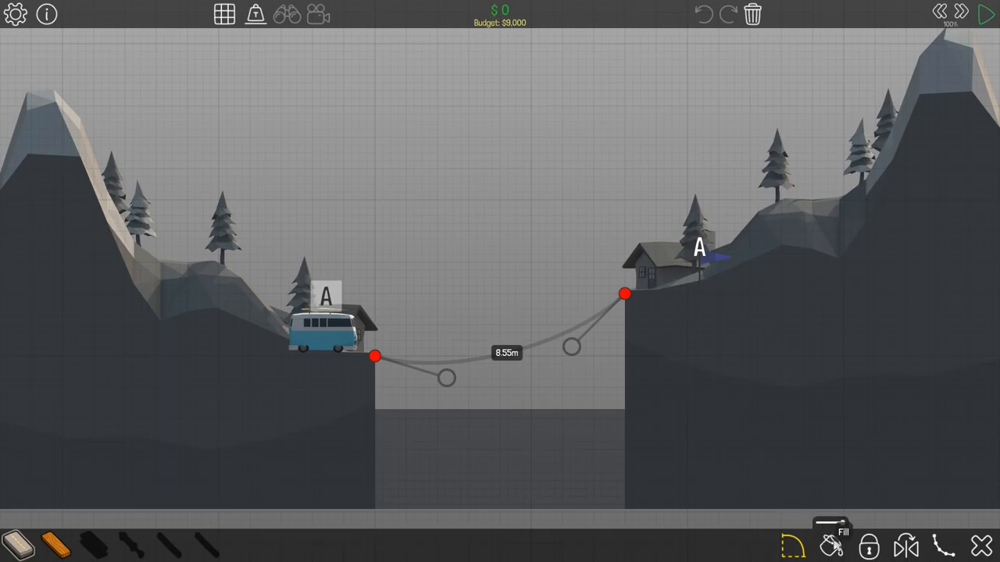
{"action": "left_click", "coordinate": [831, 545]}
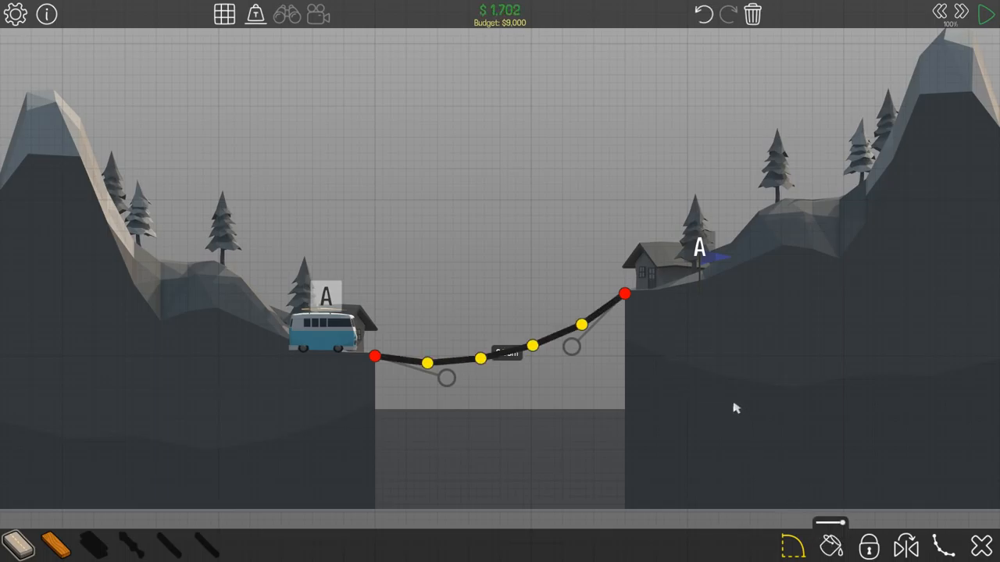
{"action": "key", "text": "space"}
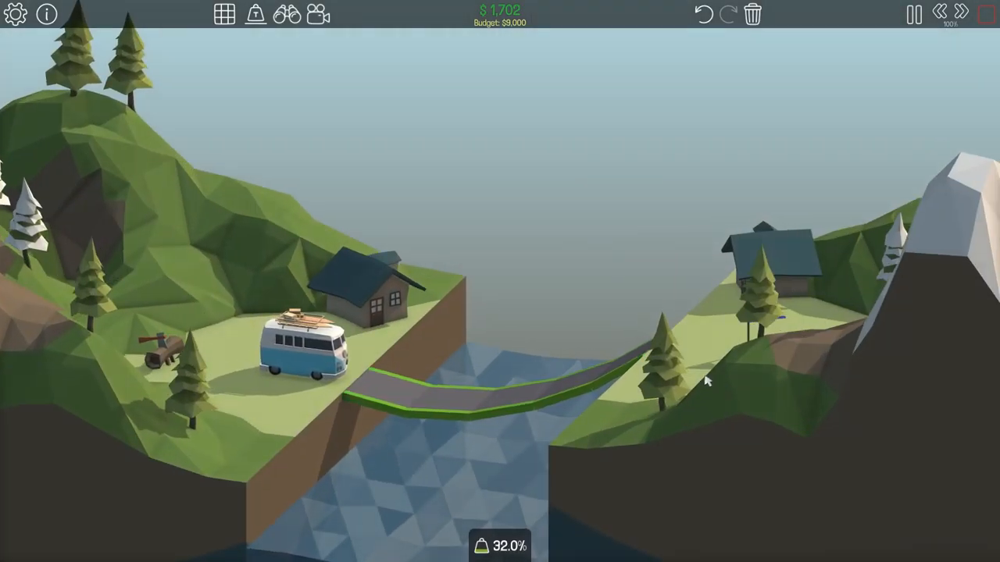
{"action": "key", "text": "space"}
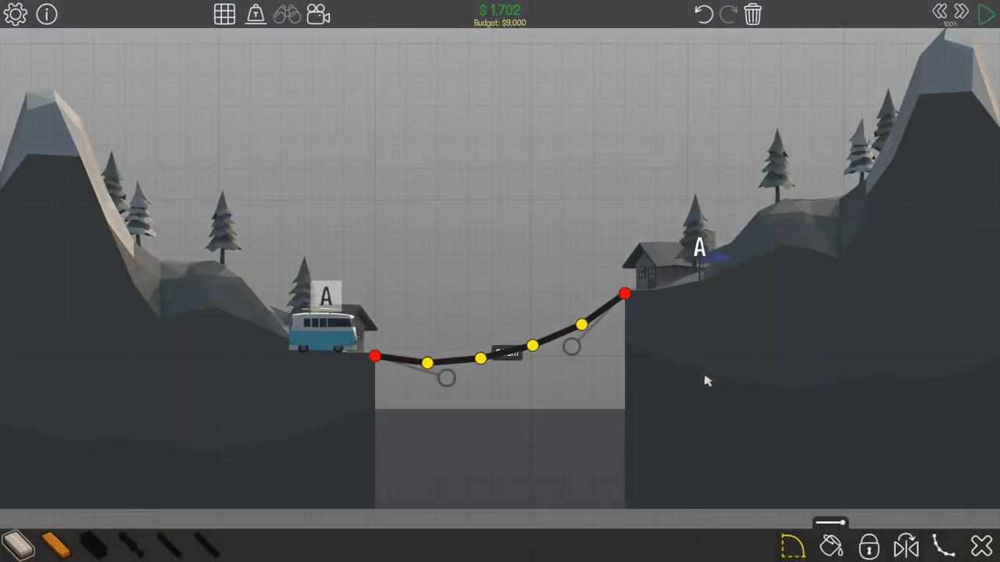
{"action": "key", "text": "space"}
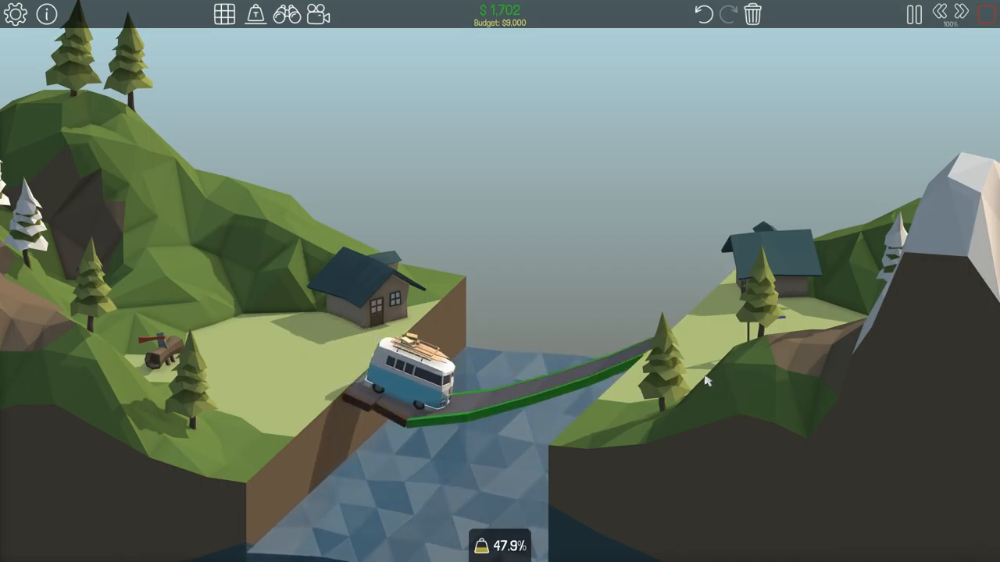
{"action": "key", "text": "space"}
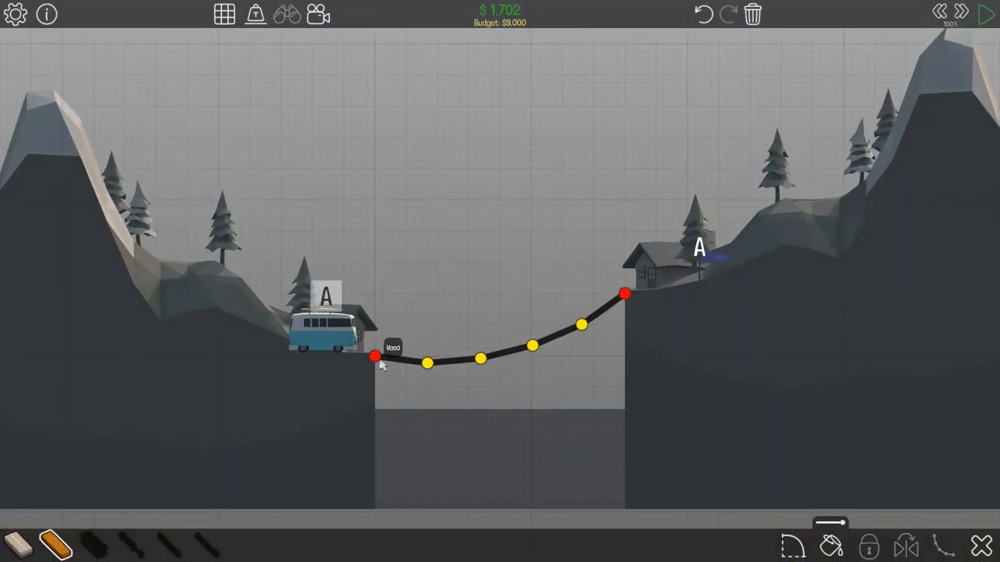
{"action": "left_click_drag", "start_coordinate": [375, 357], "coordinate": [408, 326]}
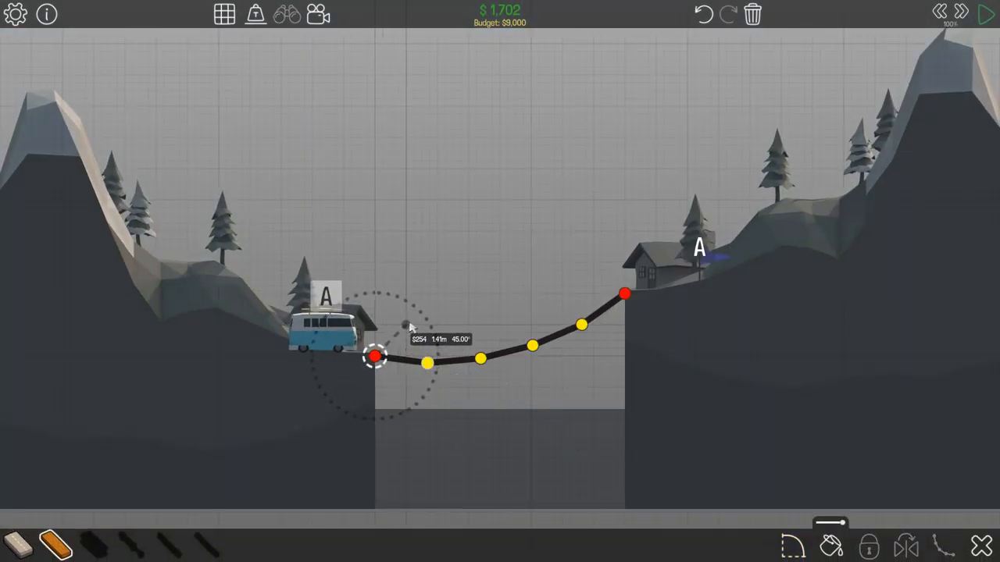
Flip the guide curve upward and build a wooden arch above the road along it
{"action": "left_click", "coordinate": [792, 542]}
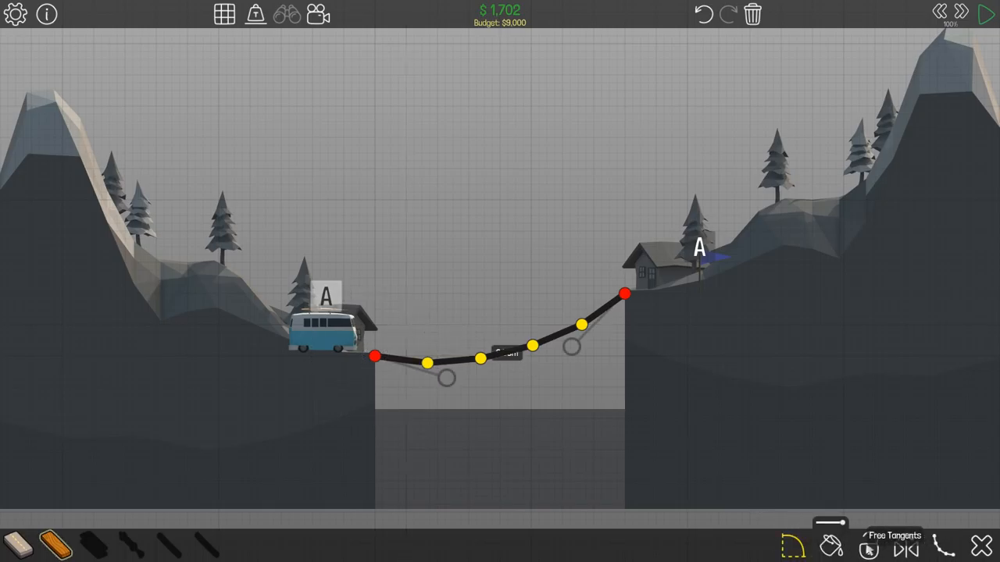
{"action": "left_click", "coordinate": [912, 549]}
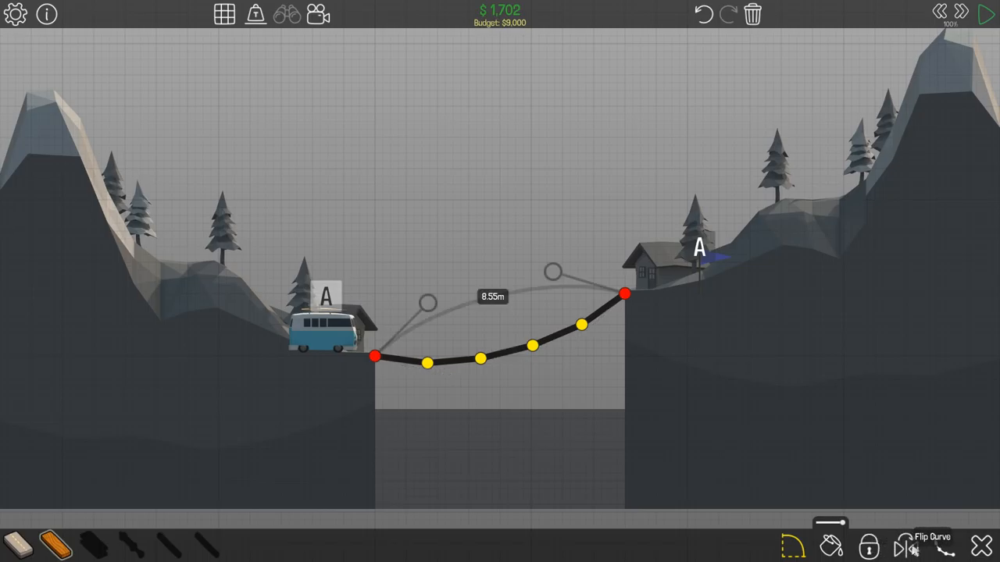
{"action": "left_click", "coordinate": [834, 549]}
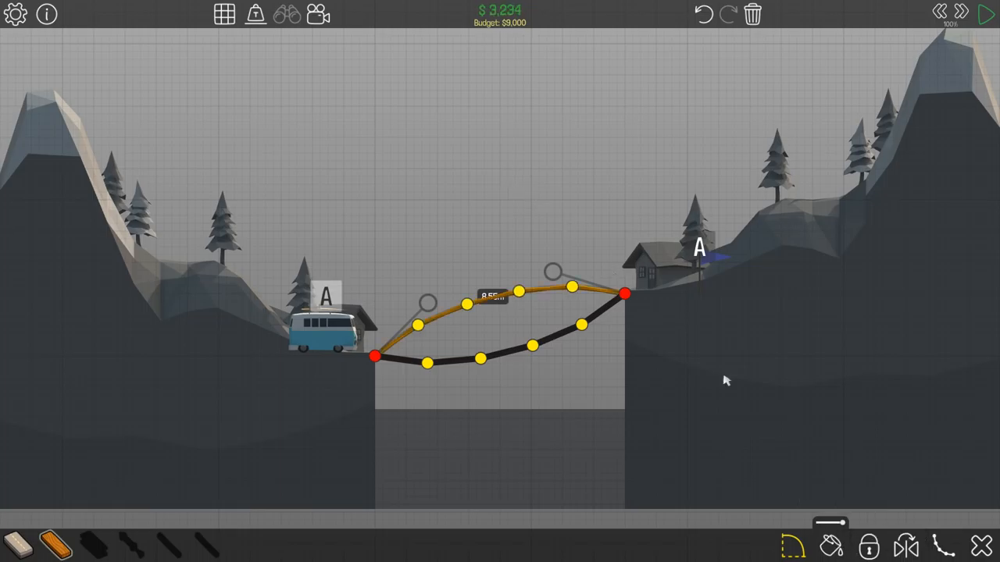
Tie the arch to the road with four wooden verticals ($4,328) and test-cross the van
{"action": "left_click_drag", "start_coordinate": [418, 325], "coordinate": [427, 362]}
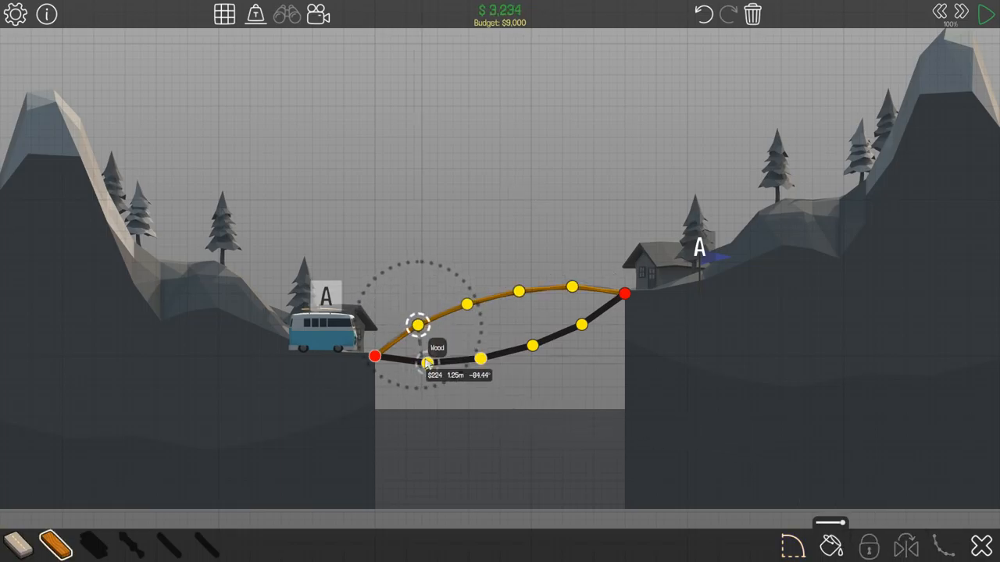
{"action": "left_click_drag", "start_coordinate": [466, 304], "coordinate": [480, 359]}
{"action": "left_click_drag", "start_coordinate": [518, 291], "coordinate": [532, 345]}
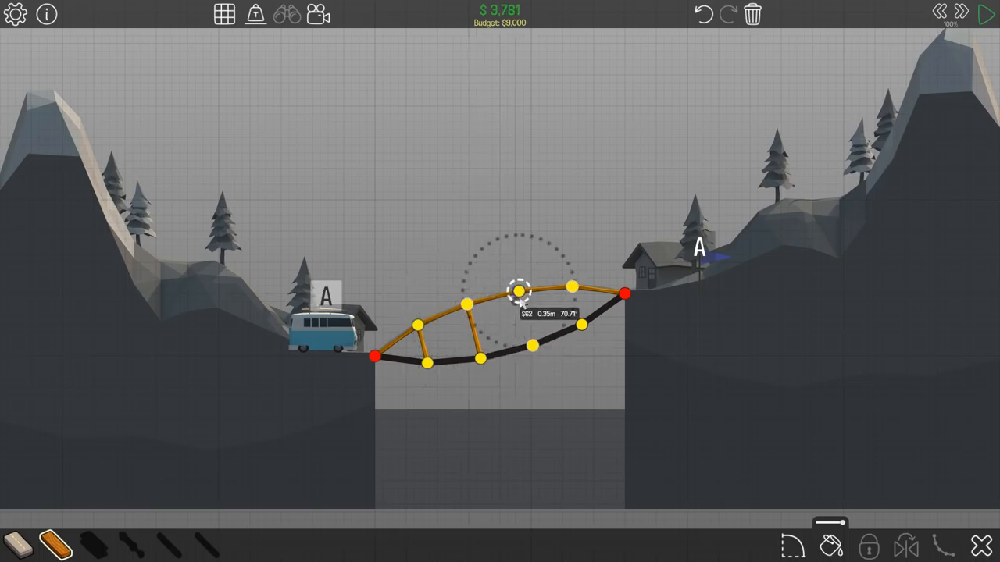
{"action": "left_click_drag", "start_coordinate": [571, 286], "coordinate": [582, 324]}
{"action": "key", "text": "space"}
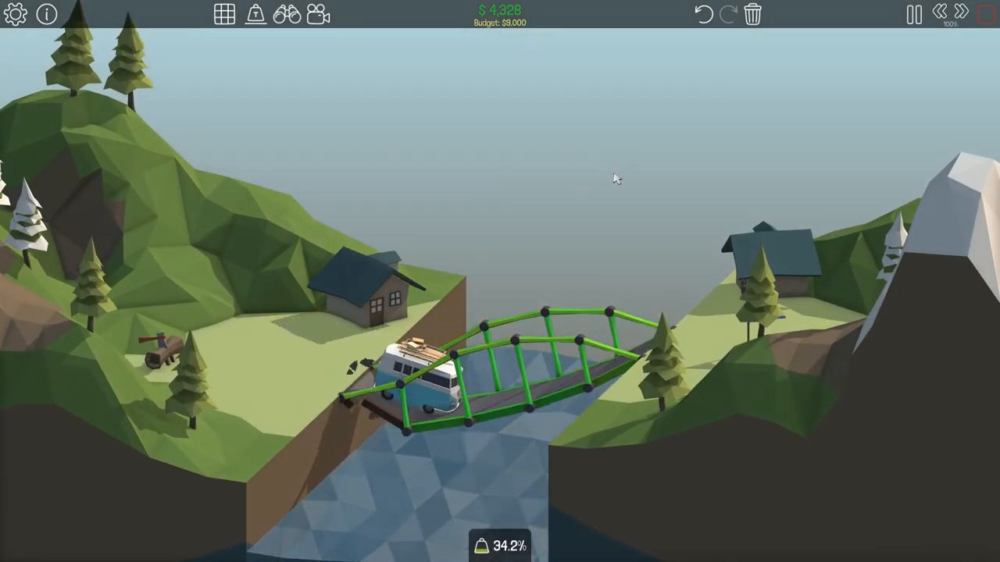
{"action": "key", "text": "space"}
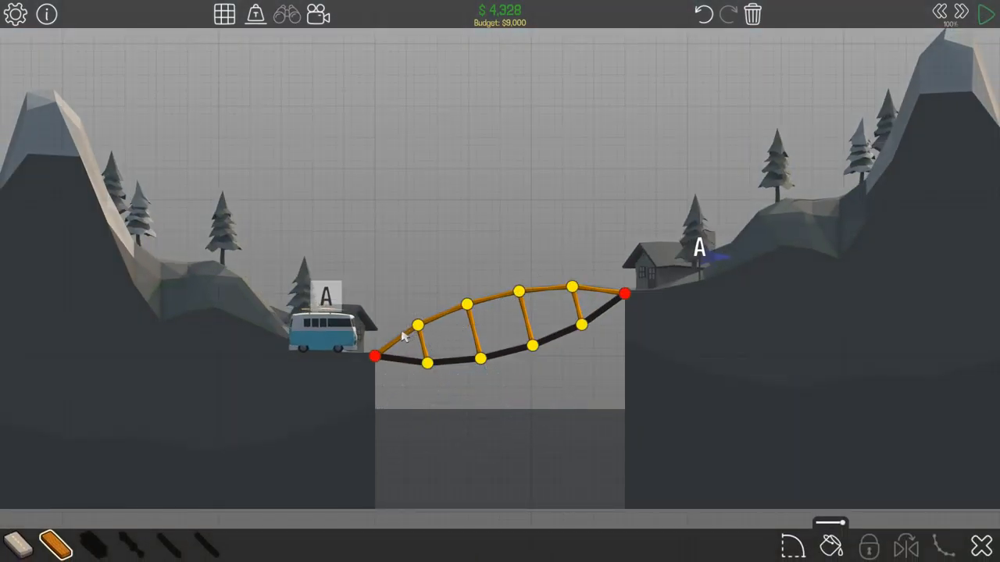
Triangulate the arch with diagonal wood braces ($5,640), test, and add one more brace to a new joint
{"action": "mouse_move", "coordinate": [418, 326]}
{"action": "left_mouse_down"}
{"action": "mouse_move", "coordinate": [502, 337]}
{"action": "mouse_move", "coordinate": [504, 328]}
{"action": "left_mouse_up"}
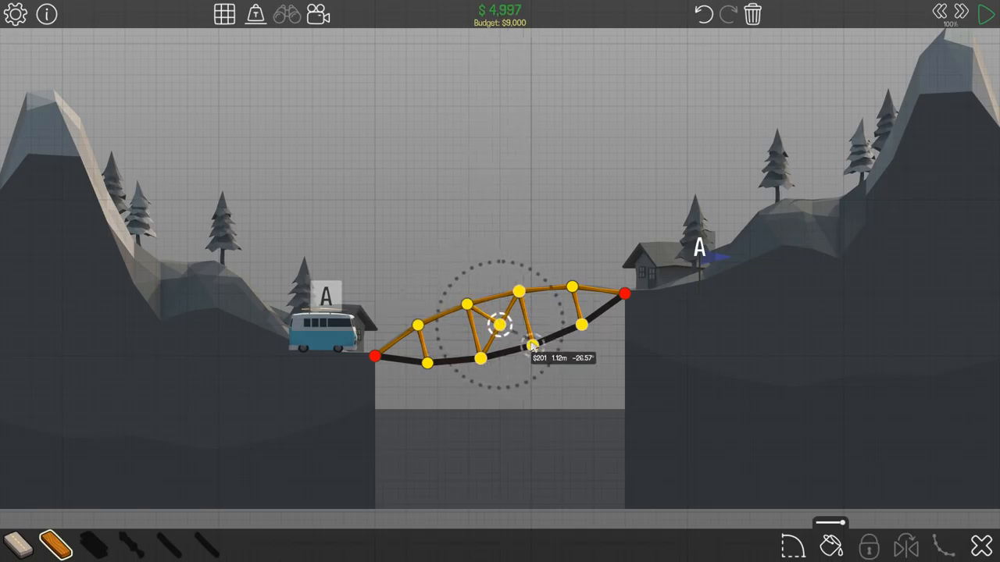
{"action": "left_click_drag", "start_coordinate": [502, 332], "coordinate": [582, 324]}
{"action": "key", "text": "space"}
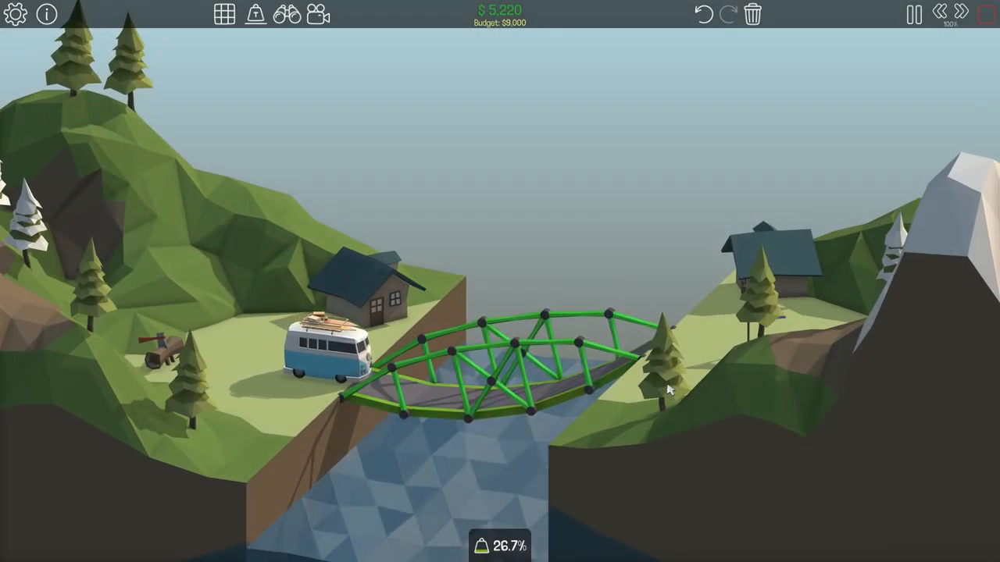
{"action": "key", "text": "space"}
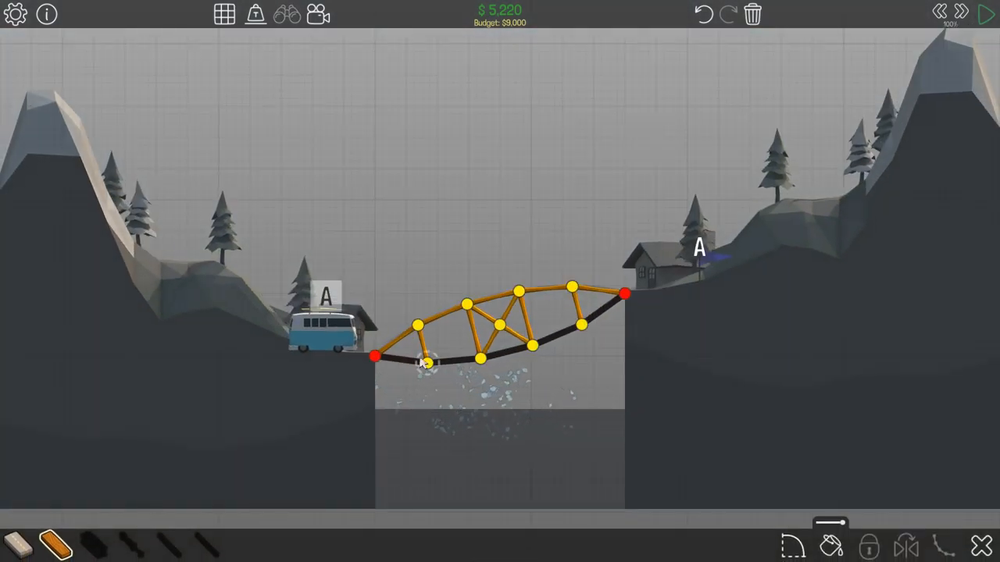
{"action": "left_click_drag", "start_coordinate": [435, 367], "coordinate": [467, 304]}
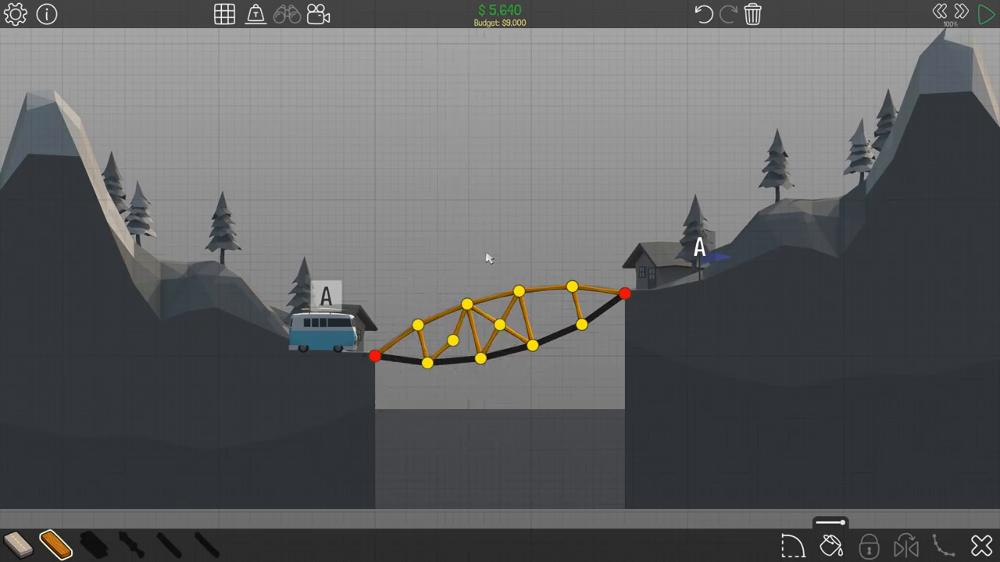
Remove every bridge piece, build an arched road along the guide and test it
{"action": "left_click", "coordinate": [748, 13]}
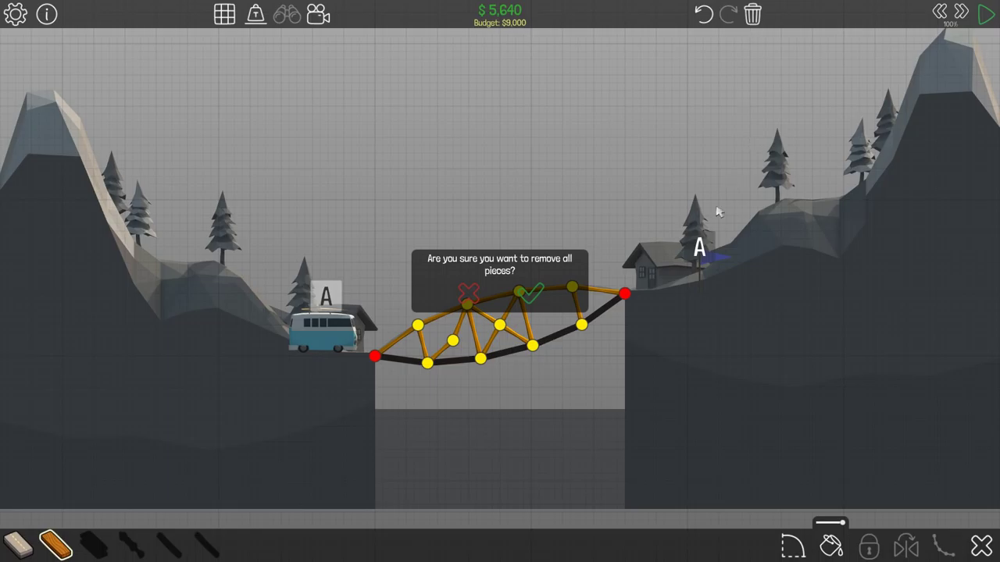
{"action": "left_click", "coordinate": [533, 294]}
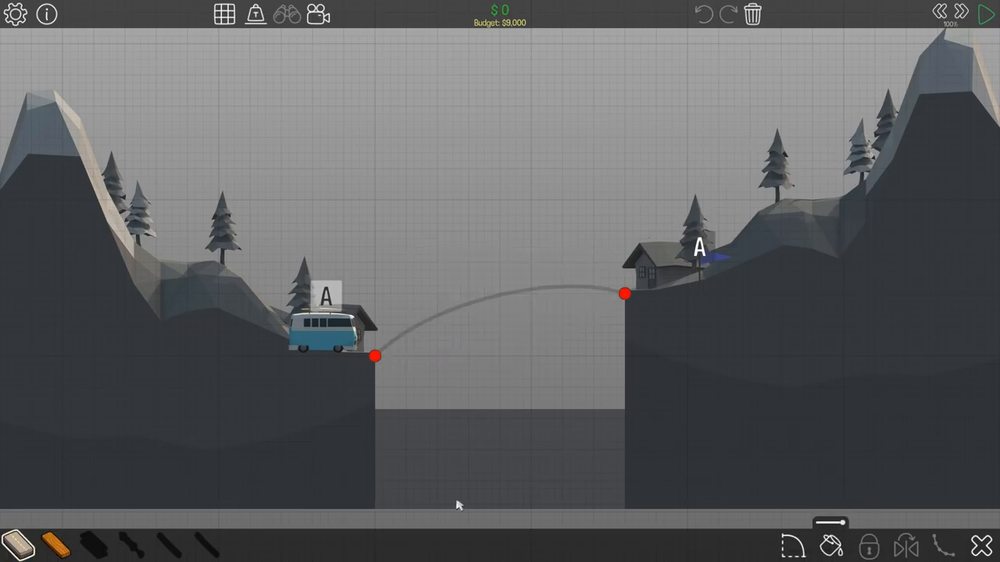
{"action": "left_click", "coordinate": [832, 545]}
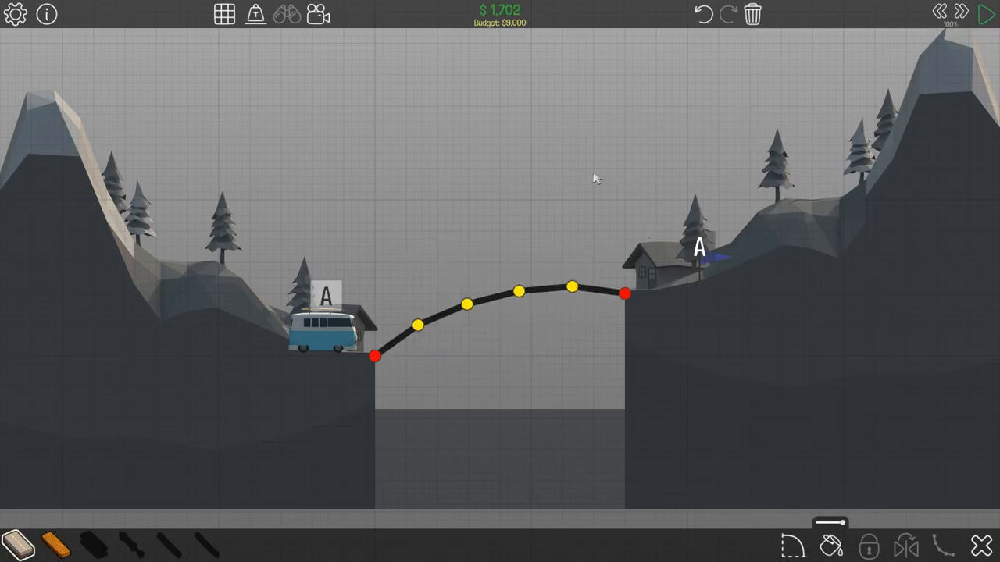
{"action": "key", "text": "space"}
{"action": "key", "text": "space"}
Flip and straighten the road guide curve, then undo the curved deck back to $0
{"action": "left_click", "coordinate": [793, 545]}
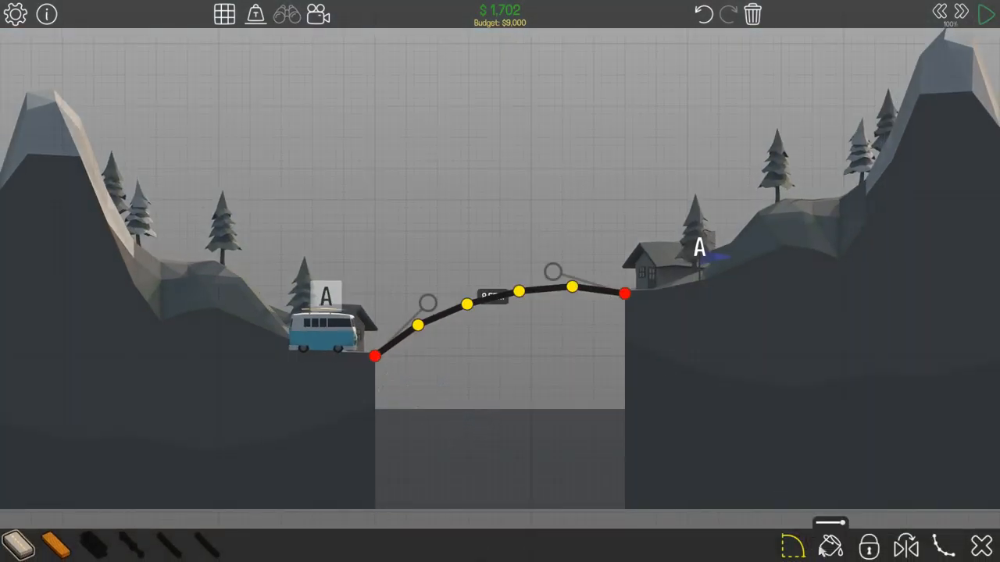
{"action": "left_click", "coordinate": [898, 547]}
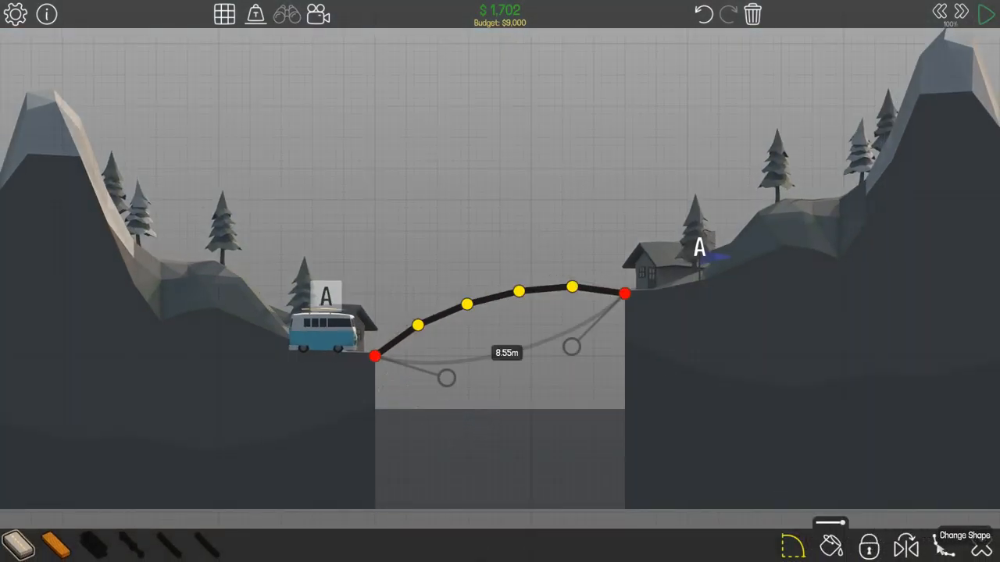
{"action": "left_click", "coordinate": [943, 547]}
{"action": "left_click", "coordinate": [944, 465]}
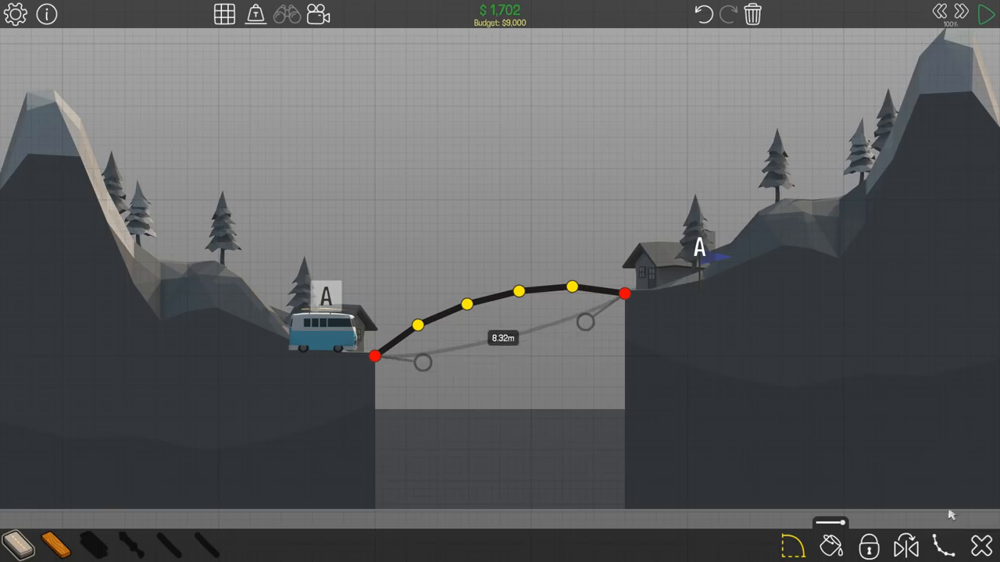
{"action": "left_click", "coordinate": [945, 545]}
{"action": "left_click", "coordinate": [944, 507]}
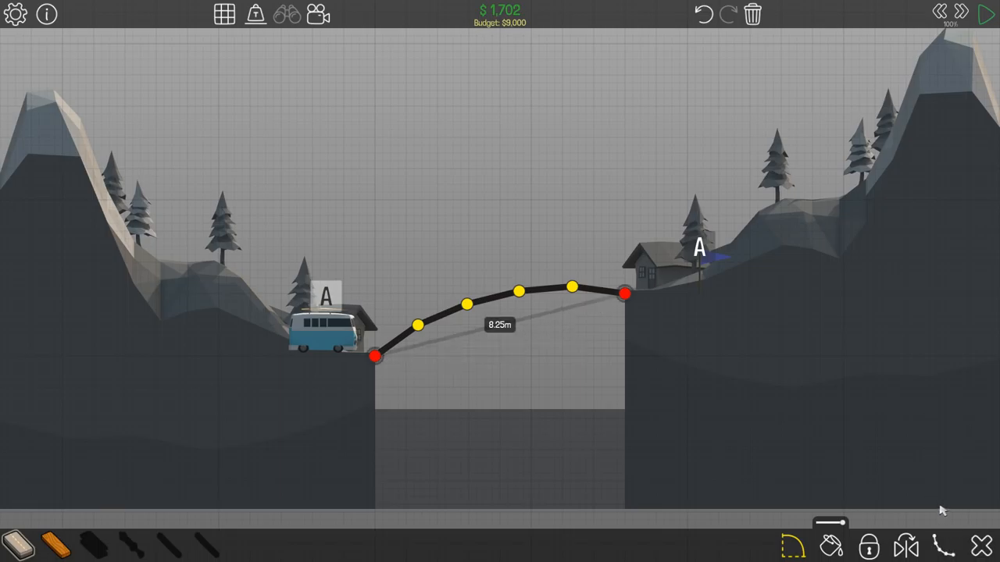
{"action": "key", "text": "ctrl+z"}
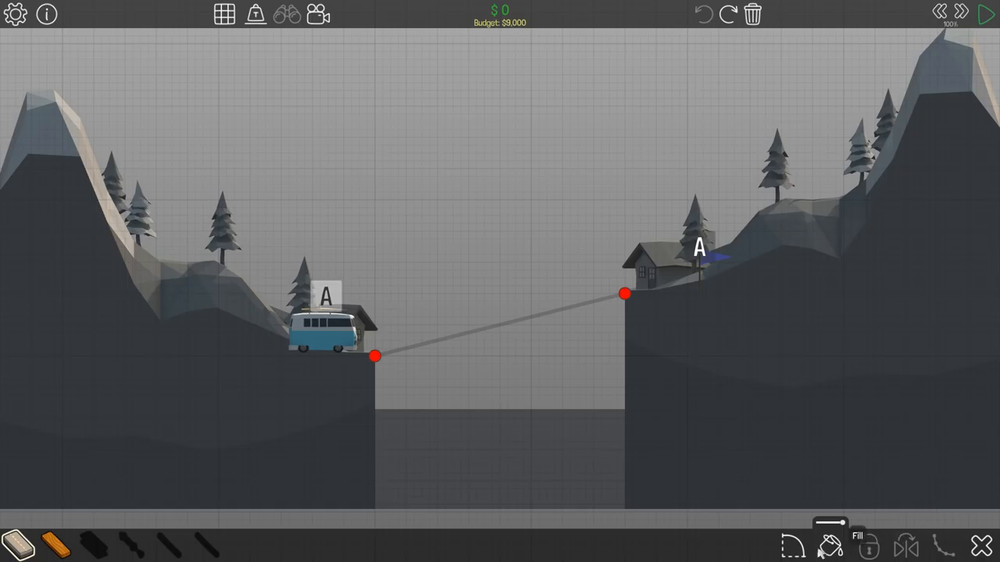
Build a straight road deck, then set a deeper guide curve flipped to arch above it
{"action": "left_click", "coordinate": [830, 545]}
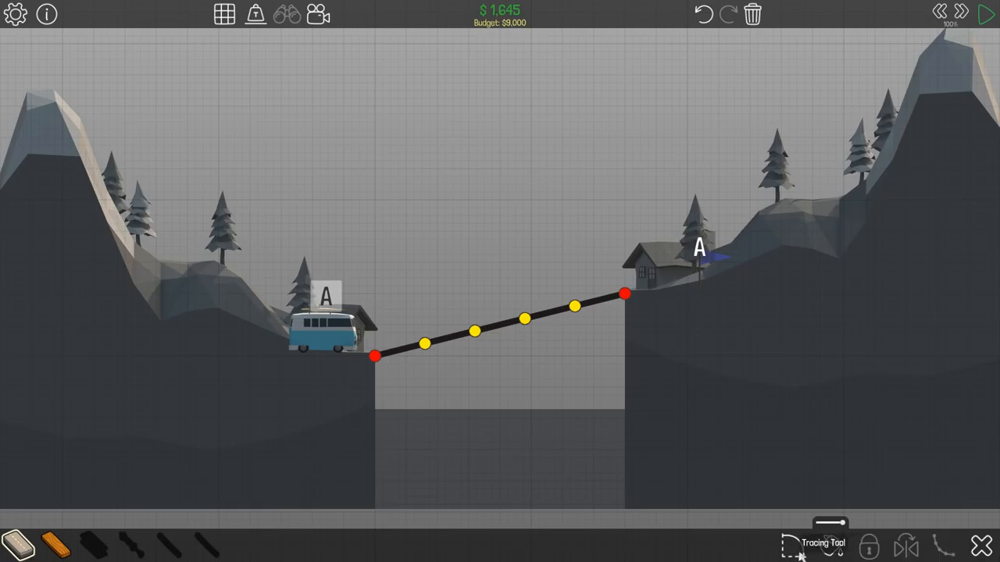
{"action": "left_click", "coordinate": [941, 546]}
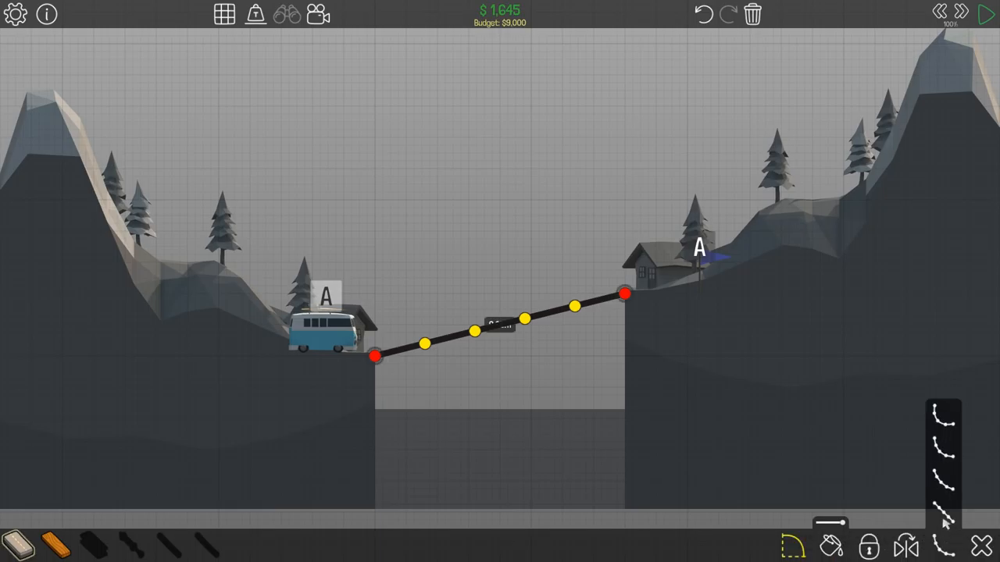
{"action": "left_click", "coordinate": [947, 488]}
{"action": "left_click", "coordinate": [943, 547]}
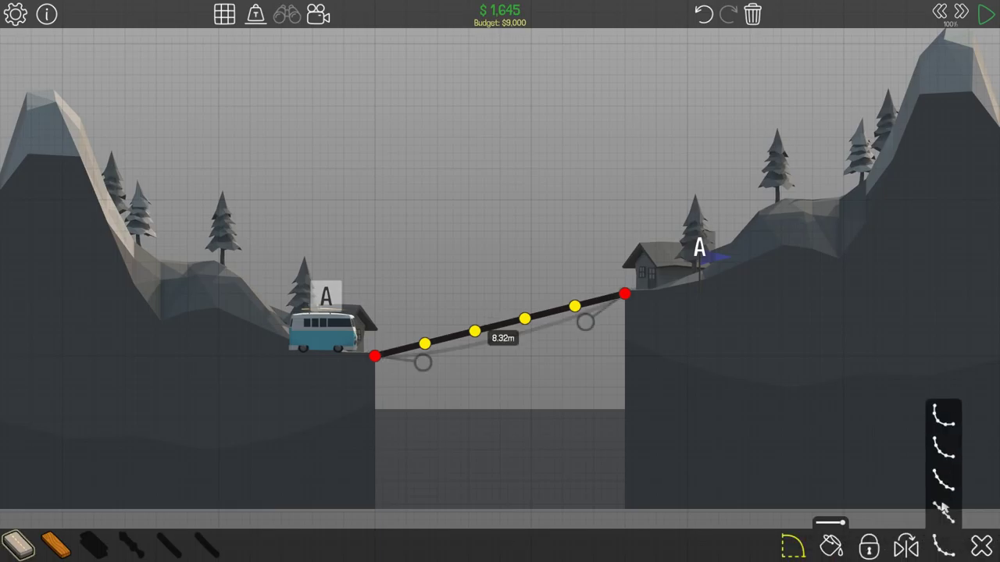
{"action": "left_click", "coordinate": [943, 424]}
{"action": "left_click", "coordinate": [906, 545]}
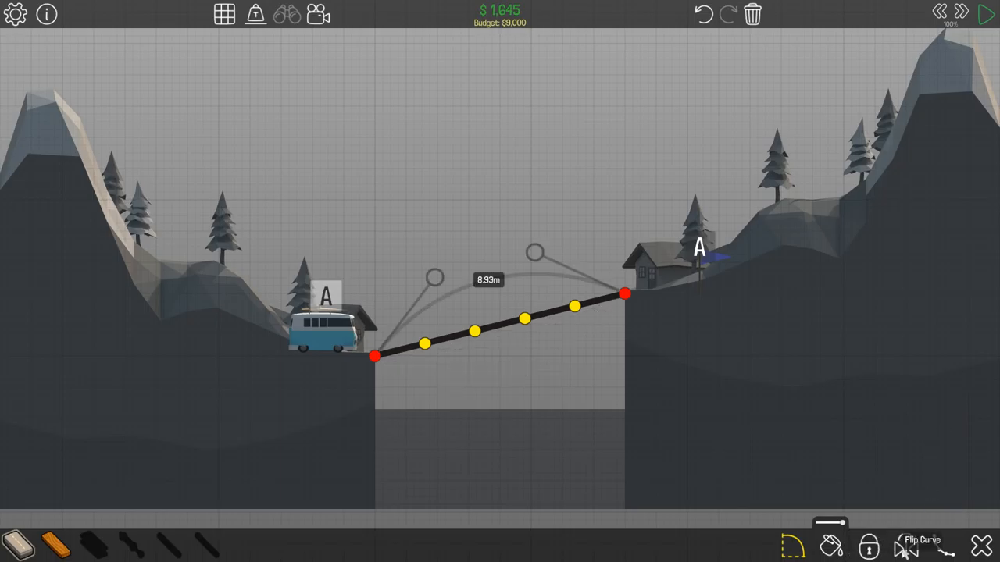
Switch to wood and build the arch along the guide, bringing the cost to $3,246
{"action": "left_click", "coordinate": [887, 457]}
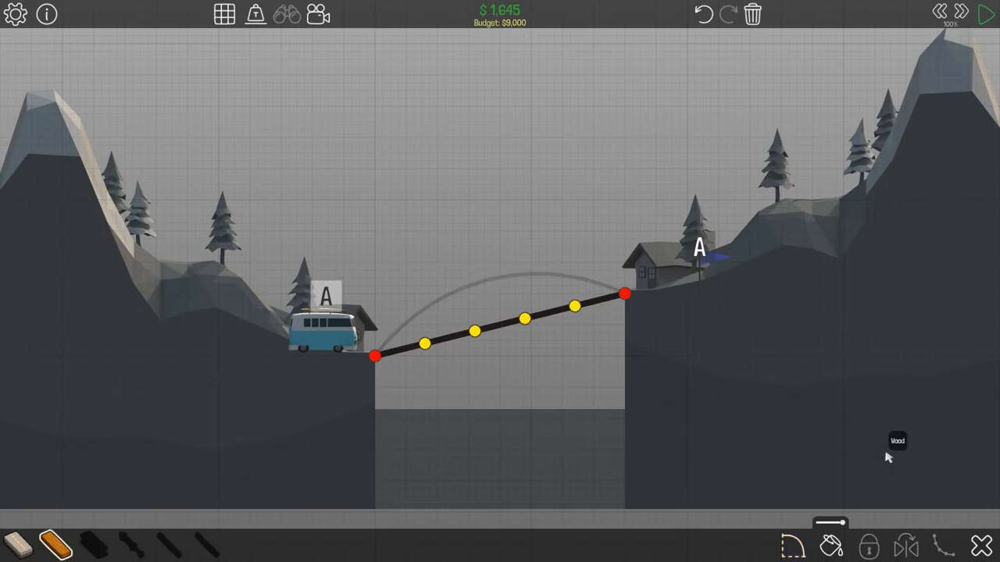
{"action": "key", "text": "space"}
{"action": "key", "text": "space"}
{"action": "left_click", "coordinate": [792, 545]}
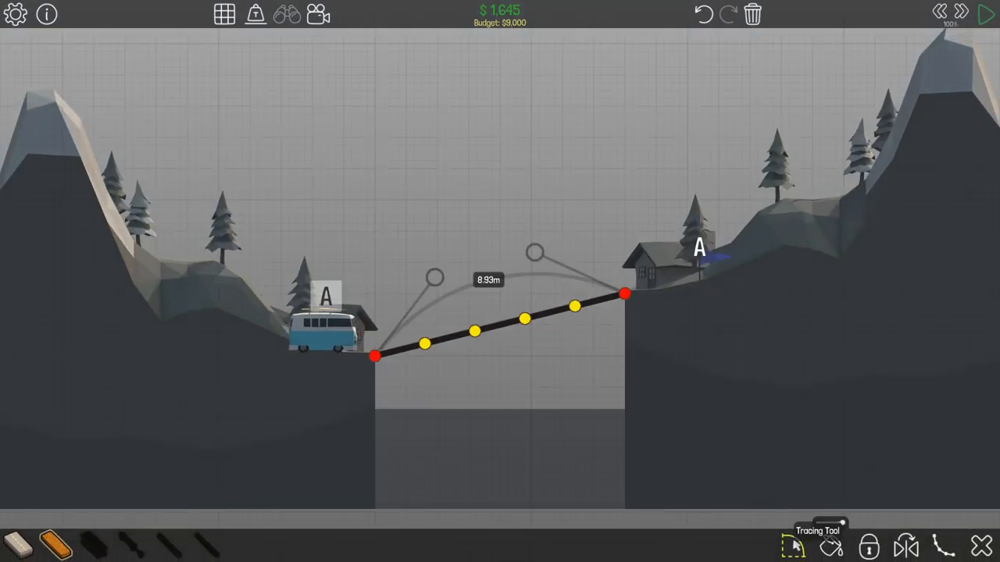
{"action": "left_click", "coordinate": [830, 545]}
After a failed test, add wooden verticals tying the arch down to the straight road
{"action": "key", "text": "space"}
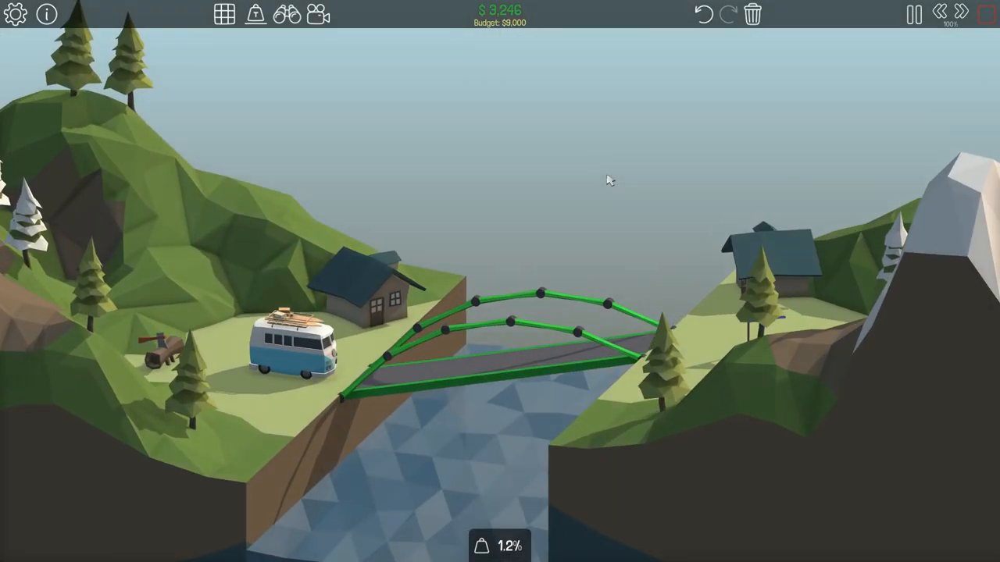
{"action": "key", "text": "space"}
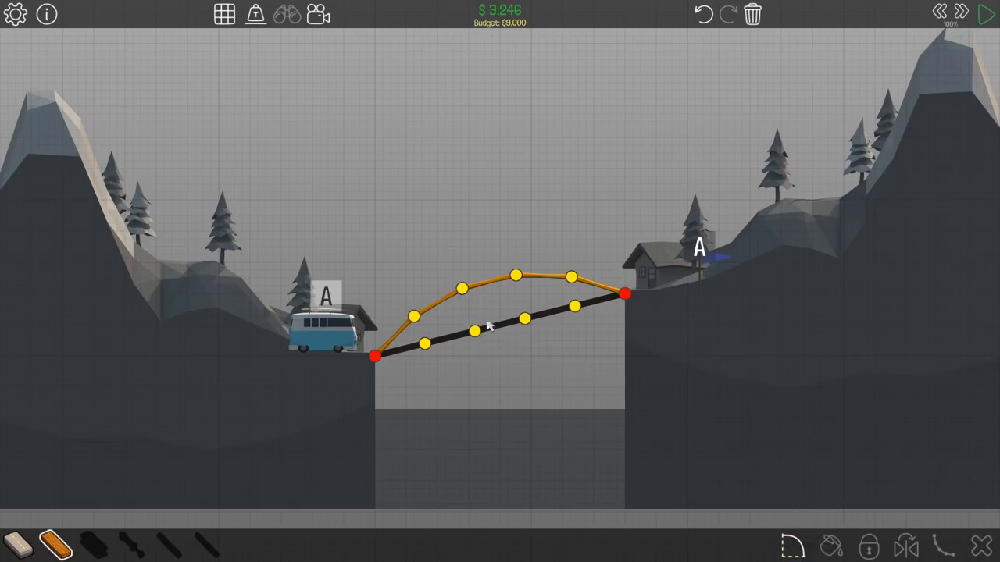
{"action": "mouse_move", "coordinate": [463, 289]}
{"action": "left_mouse_down"}
{"action": "mouse_move", "coordinate": [474, 331]}
{"action": "mouse_move", "coordinate": [414, 316]}
{"action": "left_mouse_up"}
{"action": "mouse_move", "coordinate": [515, 276]}
{"action": "left_mouse_down"}
{"action": "mouse_move", "coordinate": [524, 319]}
{"action": "mouse_move", "coordinate": [574, 289]}
{"action": "mouse_move", "coordinate": [572, 277]}
{"action": "left_mouse_up"}
After another failure, add diagonal braces in the centre panels, reaching $4,895
{"action": "key", "text": "space"}
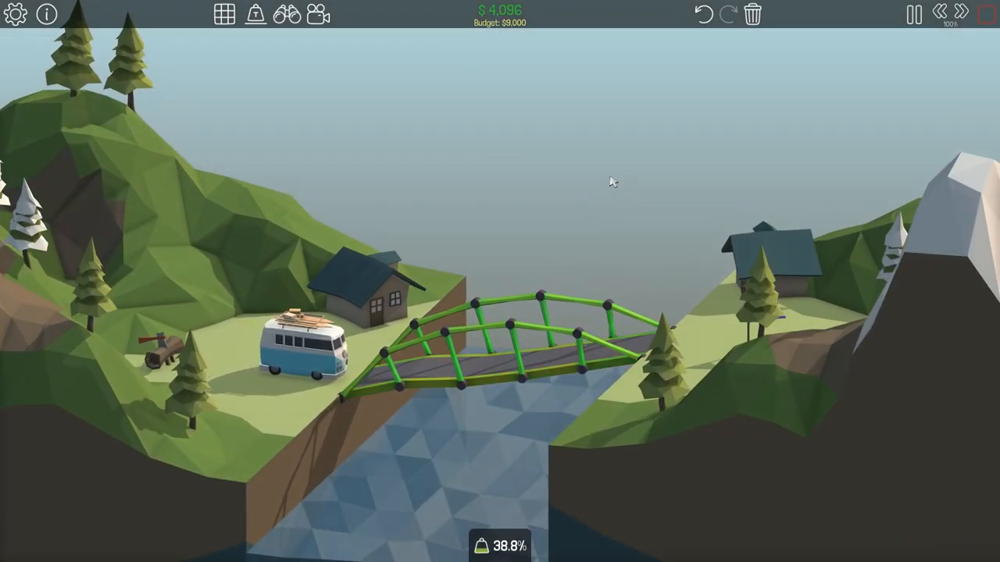
{"action": "key", "text": "space"}
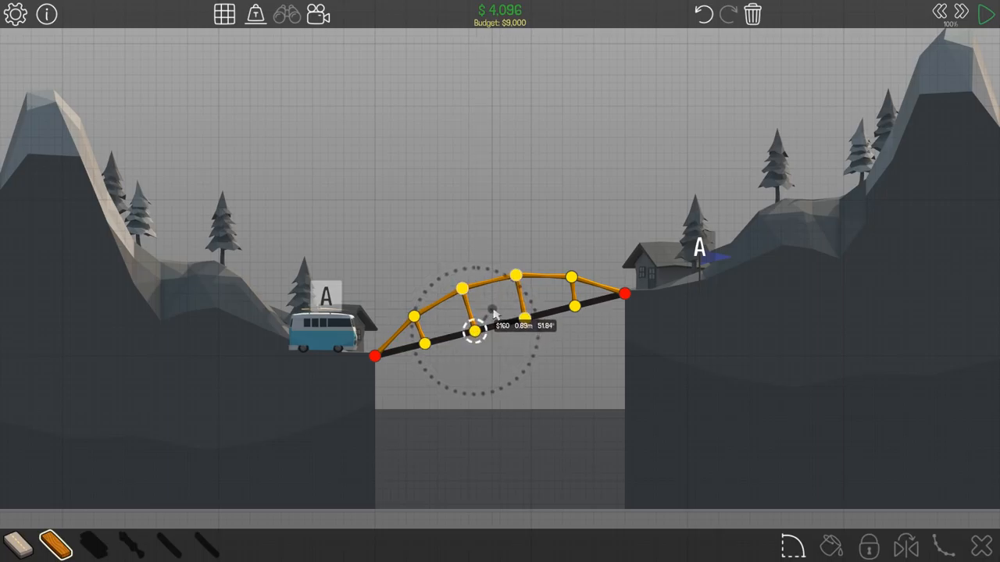
{"action": "left_click_drag", "start_coordinate": [475, 331], "coordinate": [515, 275]}
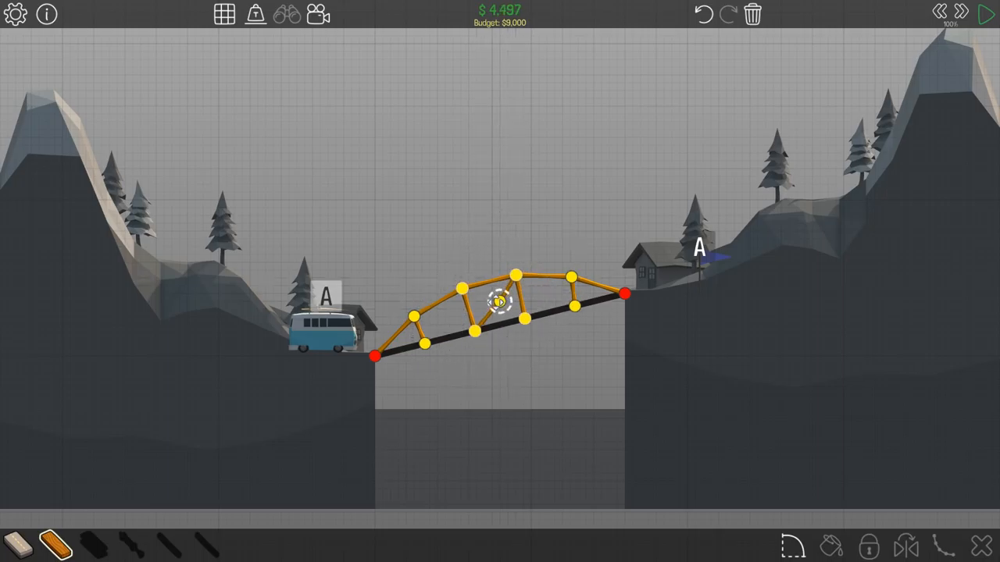
{"action": "left_click_drag", "start_coordinate": [462, 291], "coordinate": [524, 317]}
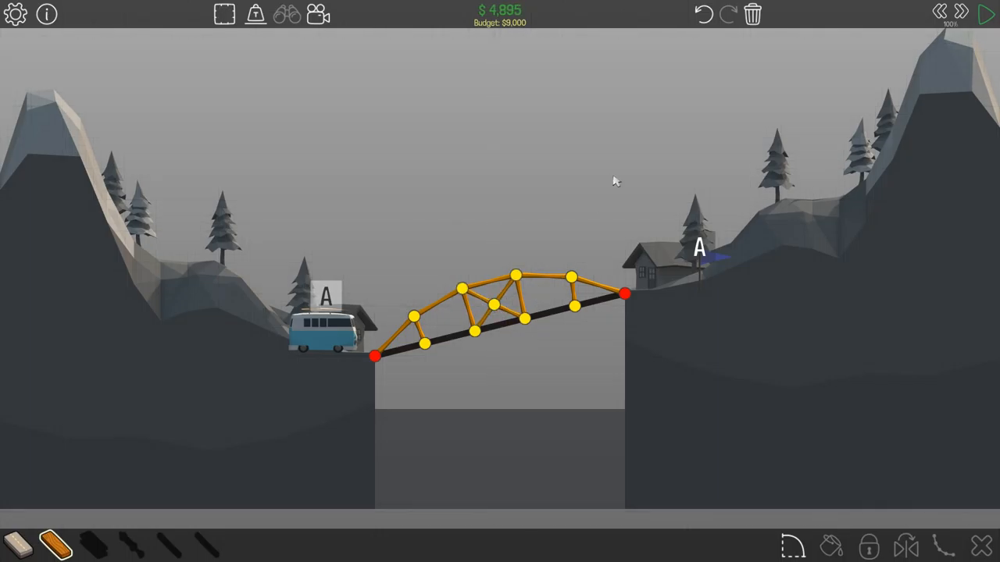
Brace every remaining truss panel with wooden diagonals ($6,401) and run the van across
{"action": "key", "text": "space"}
{"action": "key", "text": "space"}
{"action": "left_click_drag", "start_coordinate": [424, 343], "coordinate": [445, 323]}
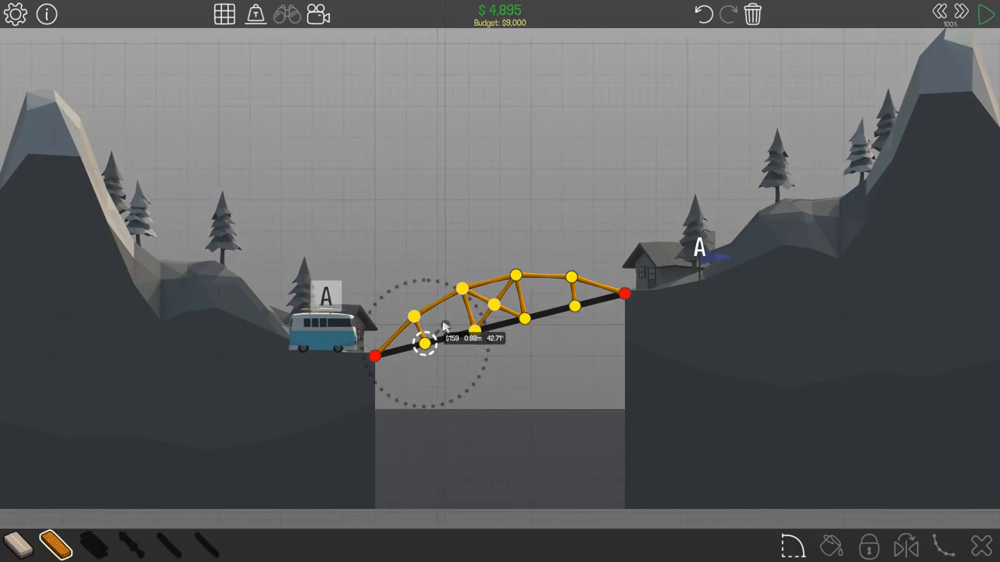
{"action": "left_click_drag", "start_coordinate": [445, 323], "coordinate": [445, 323]}
{"action": "mouse_move", "coordinate": [445, 323]}
{"action": "left_mouse_down"}
{"action": "mouse_move", "coordinate": [475, 332]}
{"action": "mouse_move", "coordinate": [546, 300]}
{"action": "mouse_move", "coordinate": [574, 306]}
{"action": "left_mouse_up"}
{"action": "left_click_drag", "start_coordinate": [443, 326], "coordinate": [462, 288]}
{"action": "left_click_drag", "start_coordinate": [445, 324], "coordinate": [414, 316]}
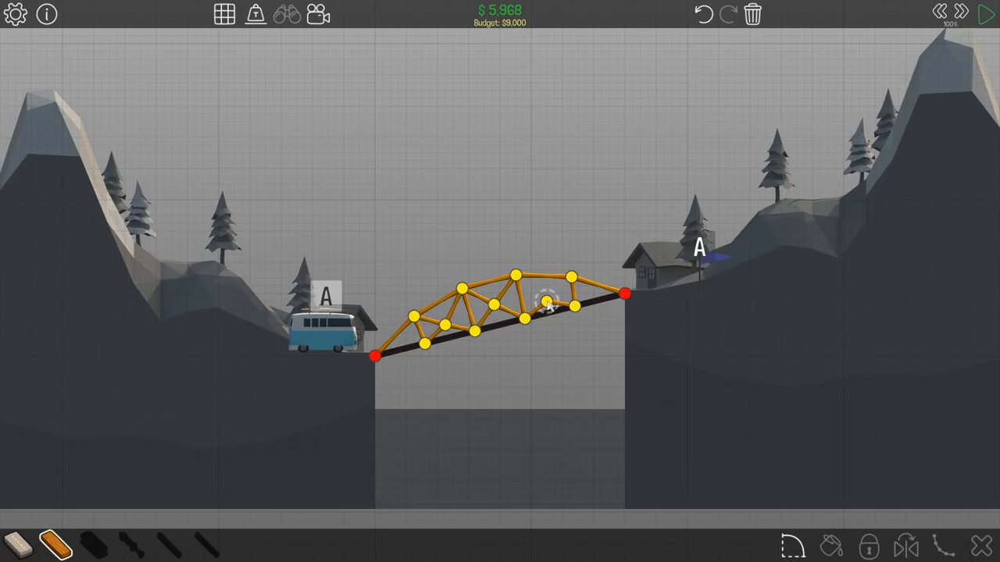
{"action": "mouse_move", "coordinate": [547, 301]}
{"action": "left_mouse_down"}
{"action": "mouse_move", "coordinate": [571, 277]}
{"action": "mouse_move", "coordinate": [519, 286]}
{"action": "mouse_move", "coordinate": [516, 277]}
{"action": "left_mouse_up"}
{"action": "key", "text": "space"}
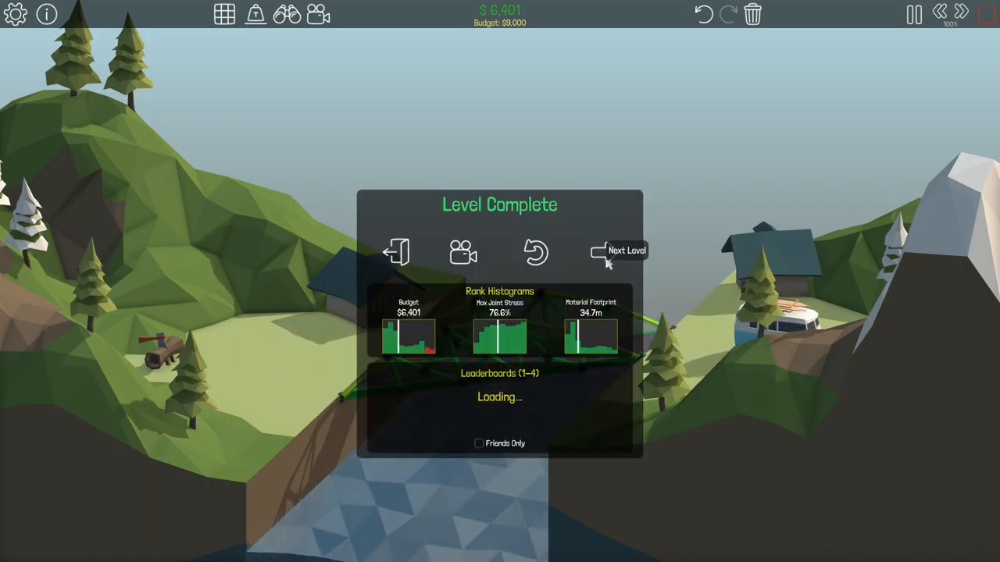
Advance to level 1-5 Two Part Bridge and dismiss its intro to start building
{"action": "left_click", "coordinate": [597, 252]}
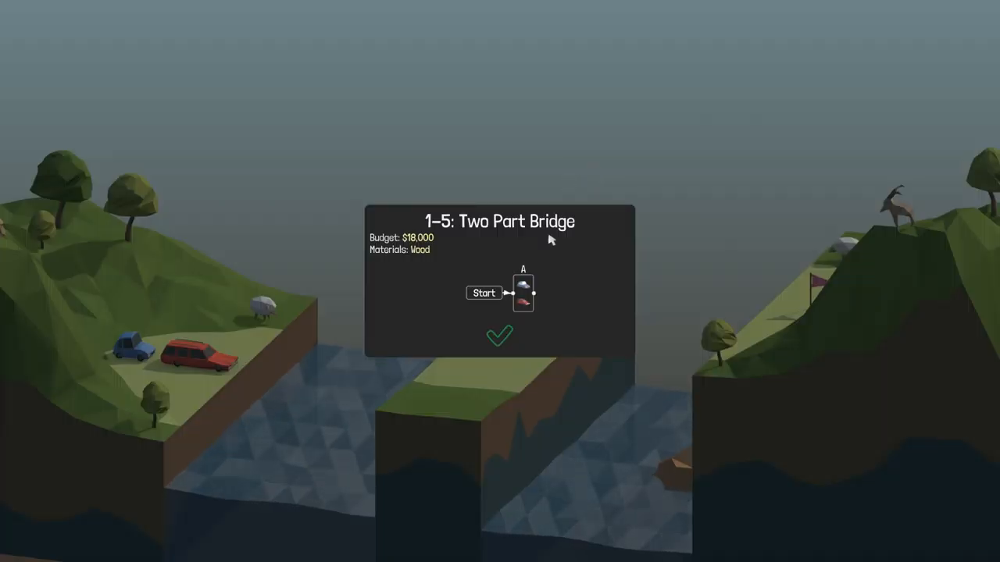
{"action": "left_click", "coordinate": [498, 336]}
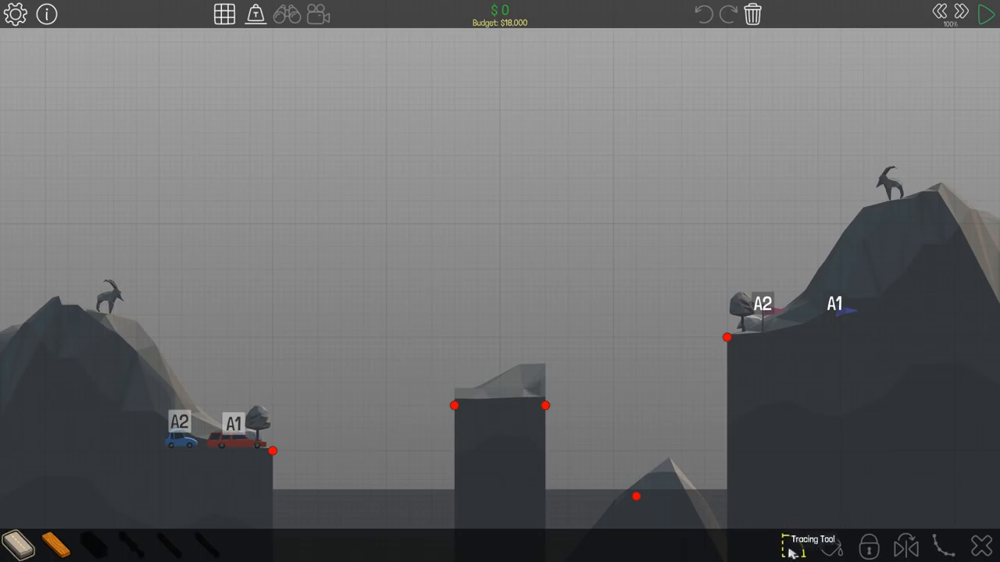
Trace a straight road span from the left cliff to the middle pillar and fill it
{"action": "left_click_drag", "start_coordinate": [273, 452], "coordinate": [455, 405]}
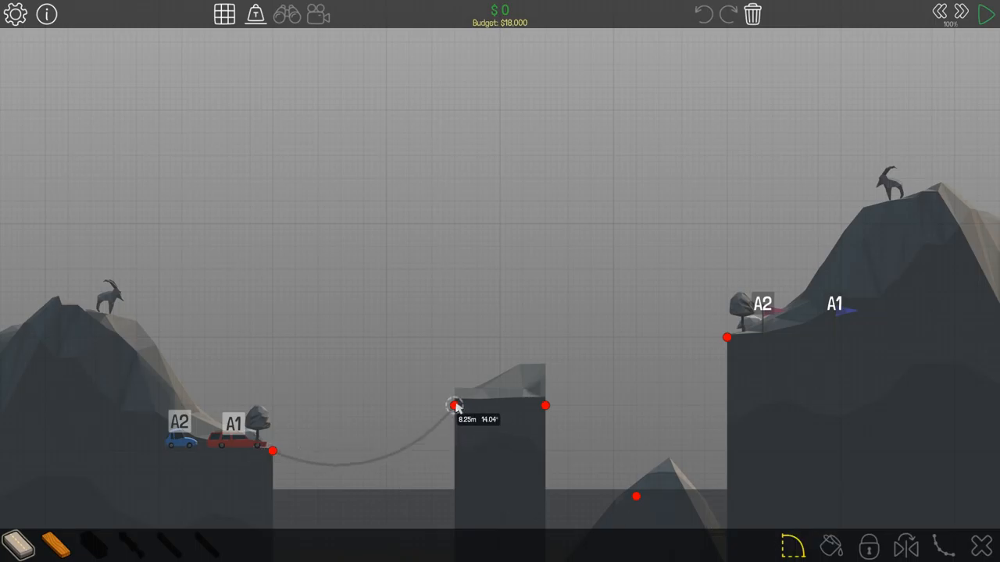
{"action": "left_click", "coordinate": [941, 516]}
{"action": "left_click", "coordinate": [32, 543]}
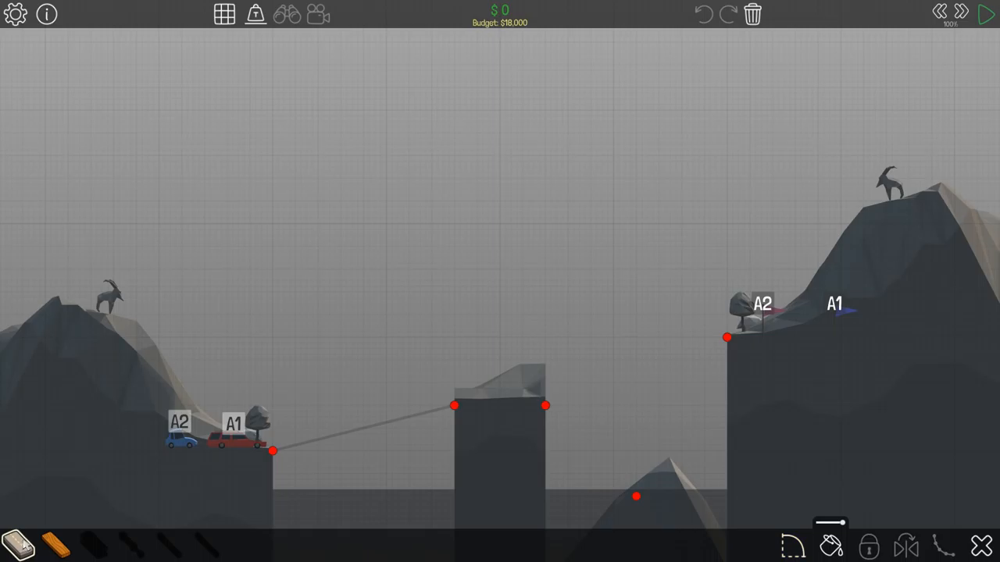
{"action": "key", "text": "space"}
{"action": "key", "text": "space"}
{"action": "left_click", "coordinate": [831, 547]}
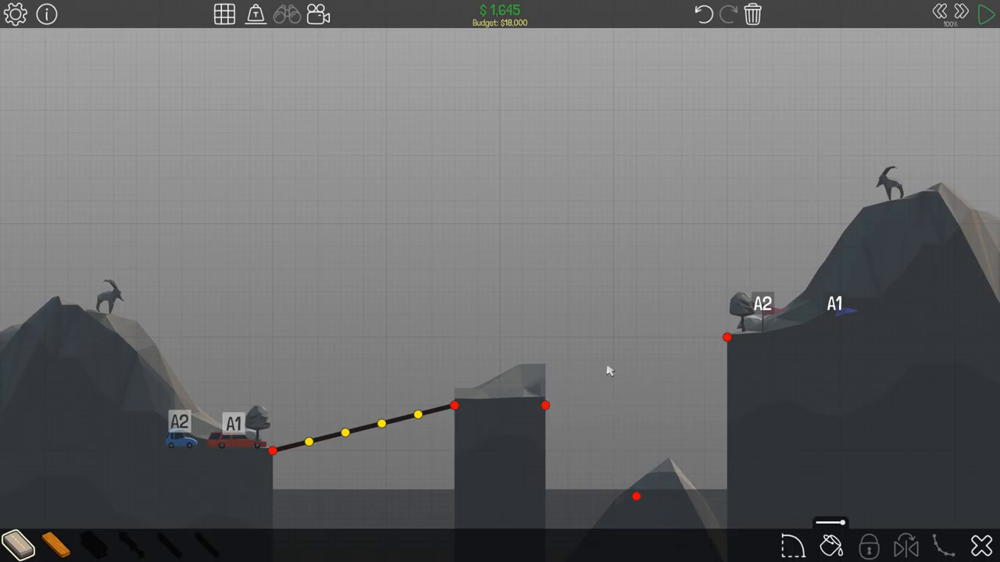
Redo the pillar-to-right-cliff span as a straight traced road ($3,350) and test it once
{"action": "left_click_drag", "start_coordinate": [545, 406], "coordinate": [727, 337]}
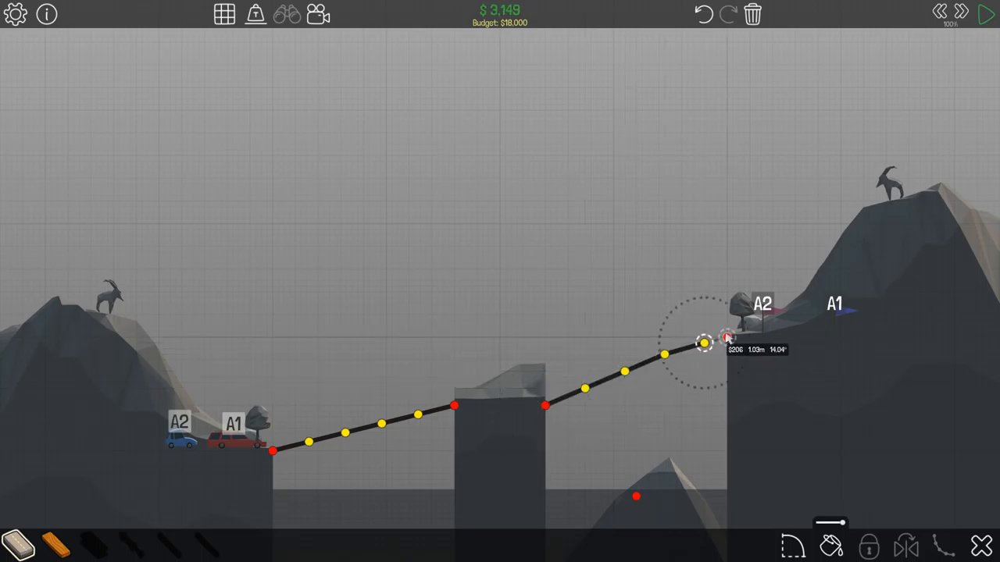
{"action": "left_click_drag", "start_coordinate": [727, 337], "coordinate": [727, 337]}
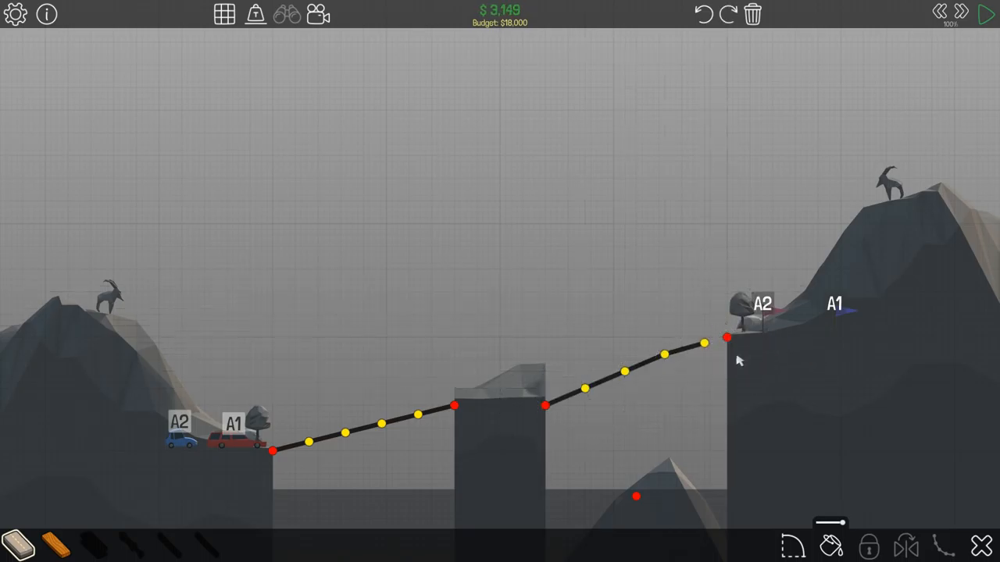
{"action": "key", "text": "ctrl+z"}
{"action": "key", "text": "ctrl+z"}
{"action": "key", "text": "ctrl+z"}
{"action": "key", "text": "ctrl+z"}
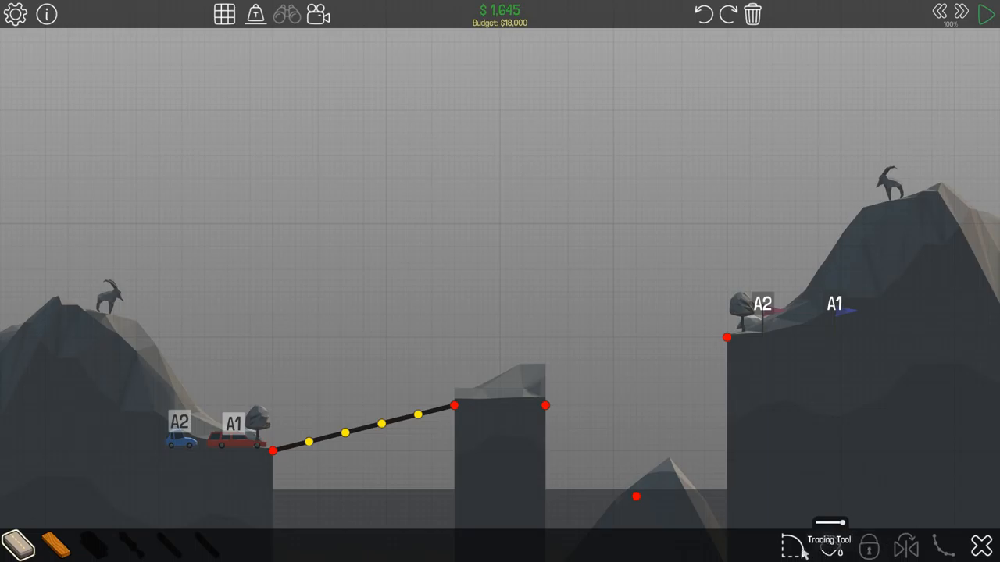
{"action": "left_click", "coordinate": [791, 547]}
{"action": "mouse_move", "coordinate": [545, 406]}
{"action": "left_mouse_down"}
{"action": "mouse_move", "coordinate": [727, 336]}
{"action": "mouse_move", "coordinate": [545, 407]}
{"action": "left_mouse_up"}
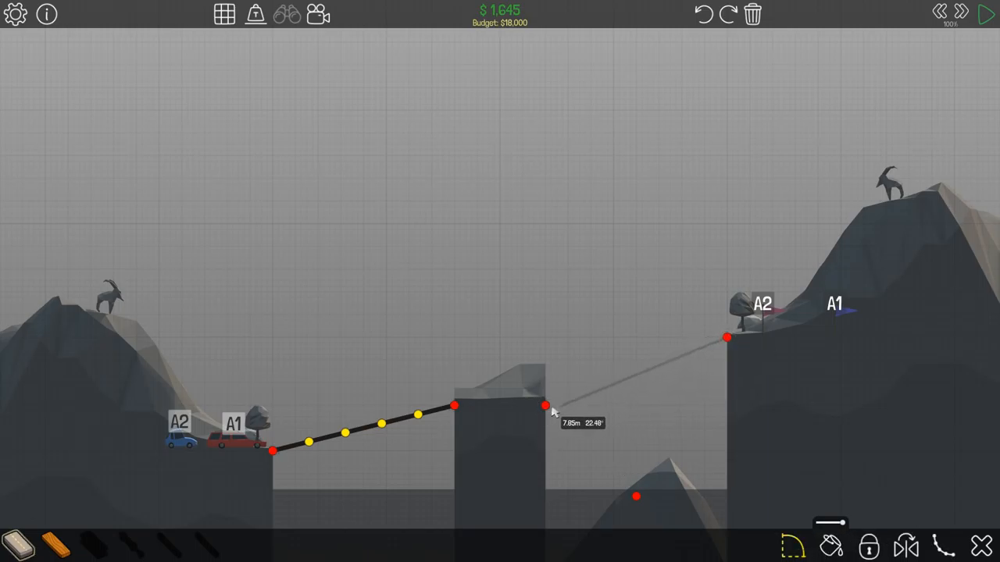
{"action": "left_click", "coordinate": [834, 547]}
{"action": "key", "text": "space"}
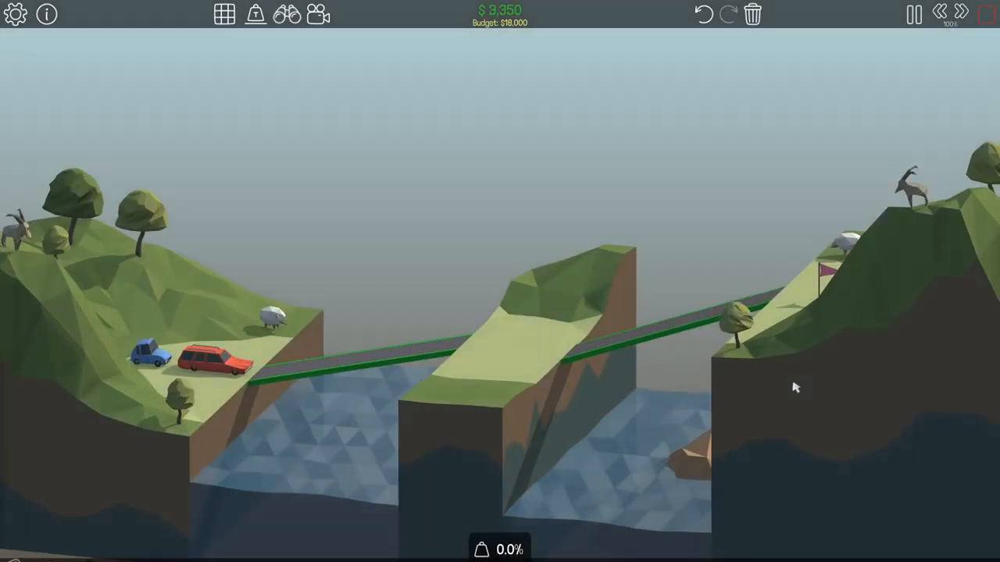
{"action": "key", "text": "space"}
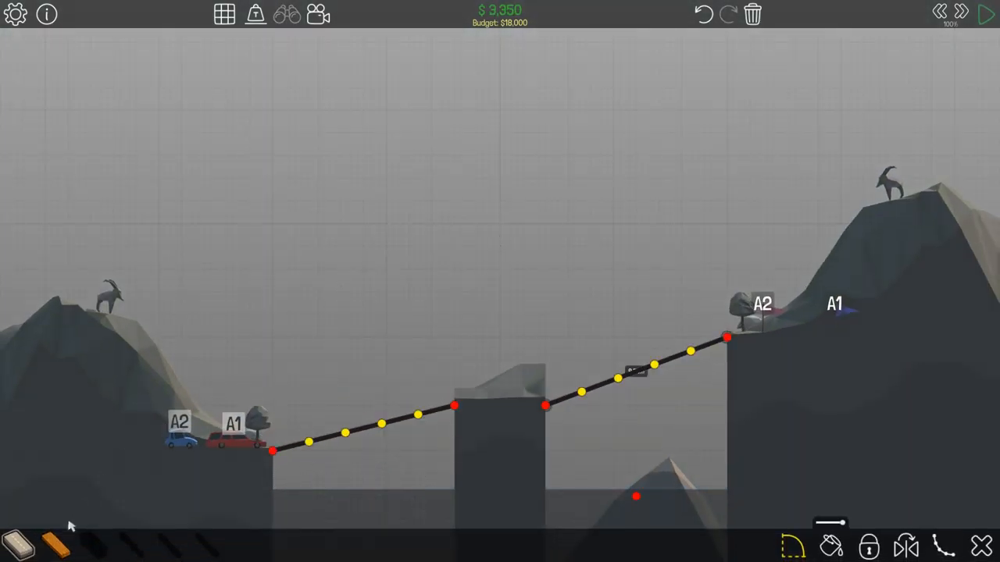
Build the first small wooden triangle on the deck at the left anchor
{"action": "left_click", "coordinate": [65, 534]}
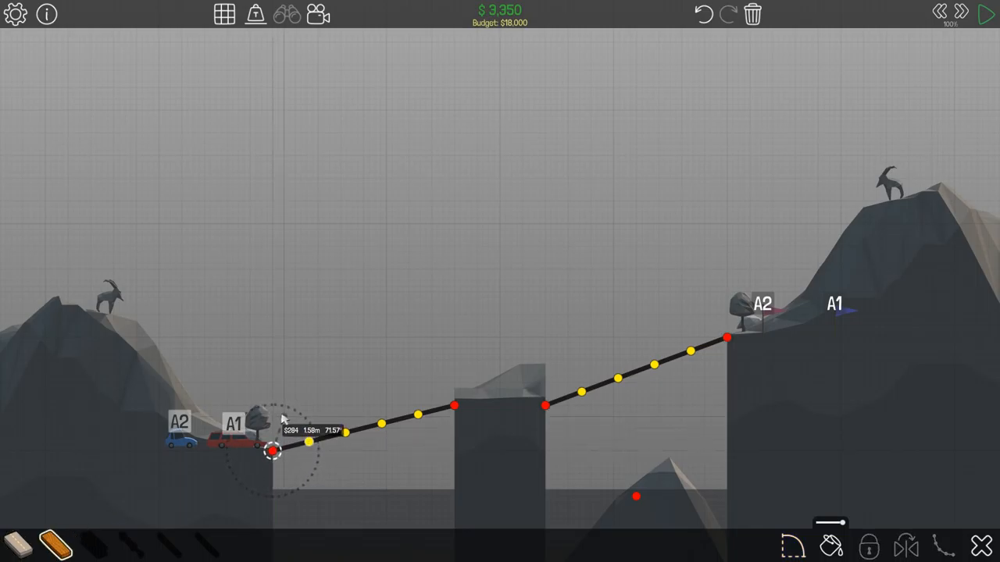
{"action": "left_click_drag", "start_coordinate": [273, 452], "coordinate": [278, 411]}
{"action": "left_click_drag", "start_coordinate": [310, 443], "coordinate": [309, 442]}
{"action": "left_click_drag", "start_coordinate": [278, 411], "coordinate": [312, 447]}
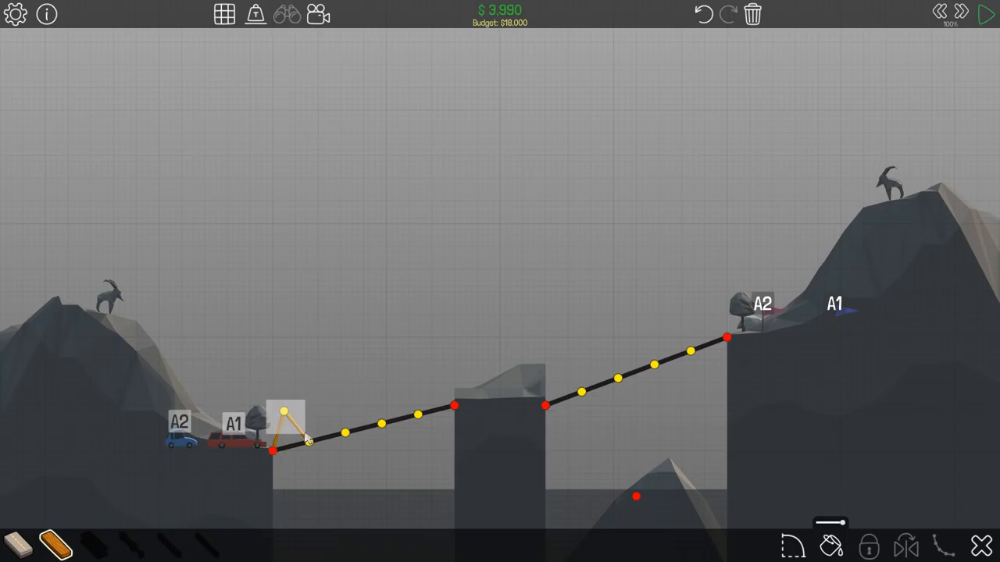
Copy the triangle and paste copies along the left span up to the pillar
{"action": "key", "text": "ctrl+c"}
{"action": "key", "text": "ctrl+v"}
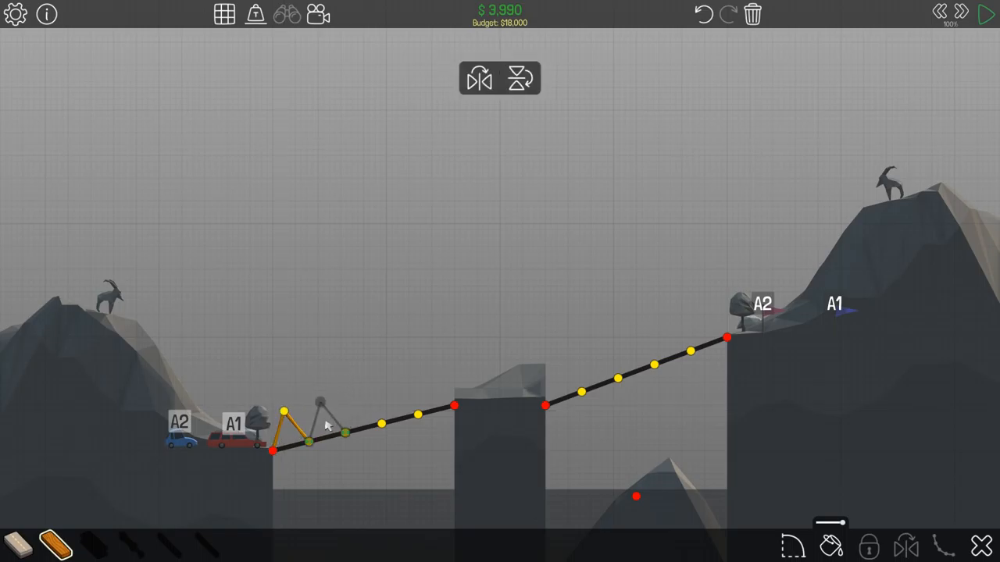
{"action": "left_click", "coordinate": [325, 429]}
{"action": "left_click", "coordinate": [361, 419]}
{"action": "left_click", "coordinate": [396, 409]}
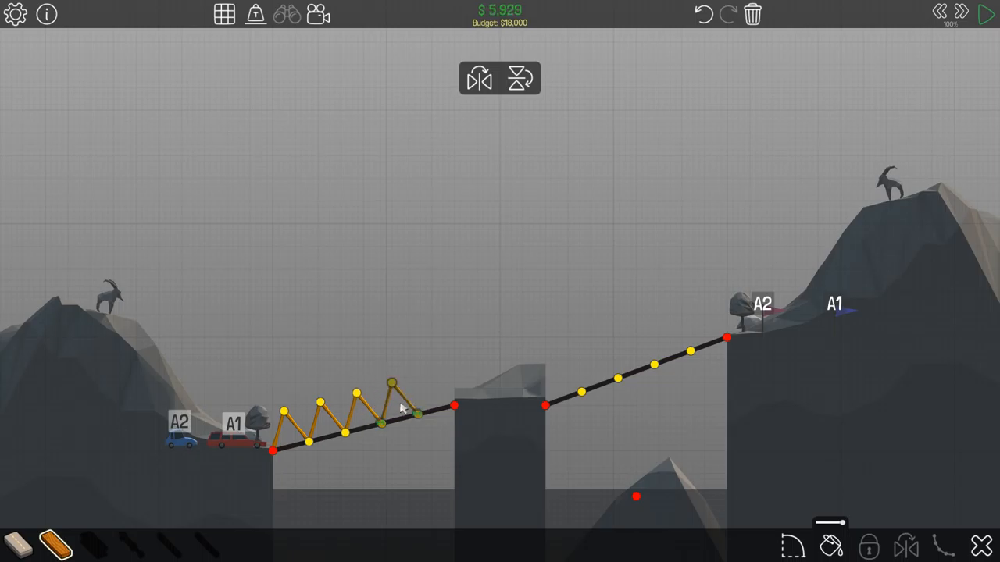
{"action": "left_click", "coordinate": [451, 359]}
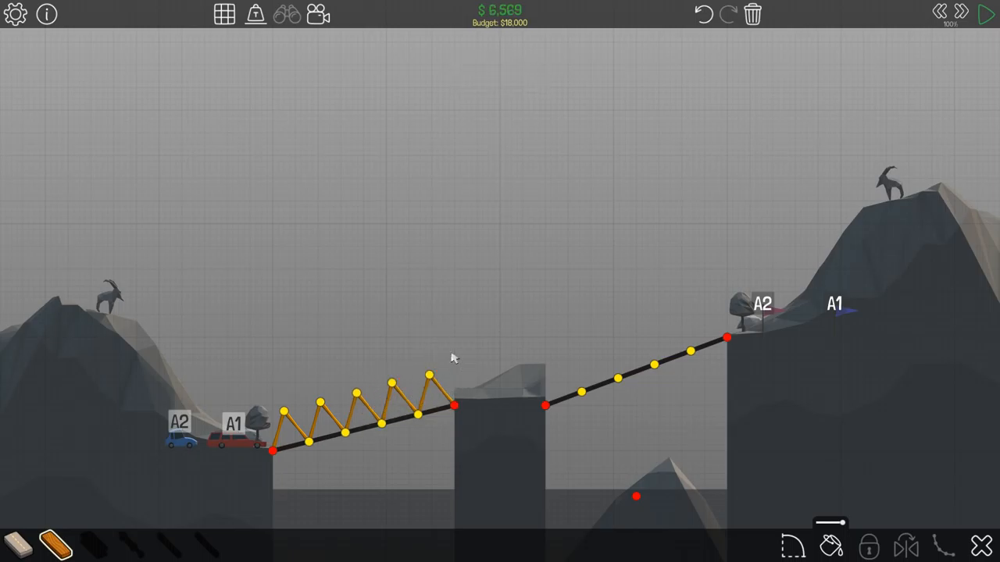
Join the triangle peaks with a wooden top chord and run the test
{"action": "left_click_drag", "start_coordinate": [284, 412], "coordinate": [357, 393]}
{"action": "left_click_drag", "start_coordinate": [356, 393], "coordinate": [429, 376]}
{"action": "key", "text": "space"}
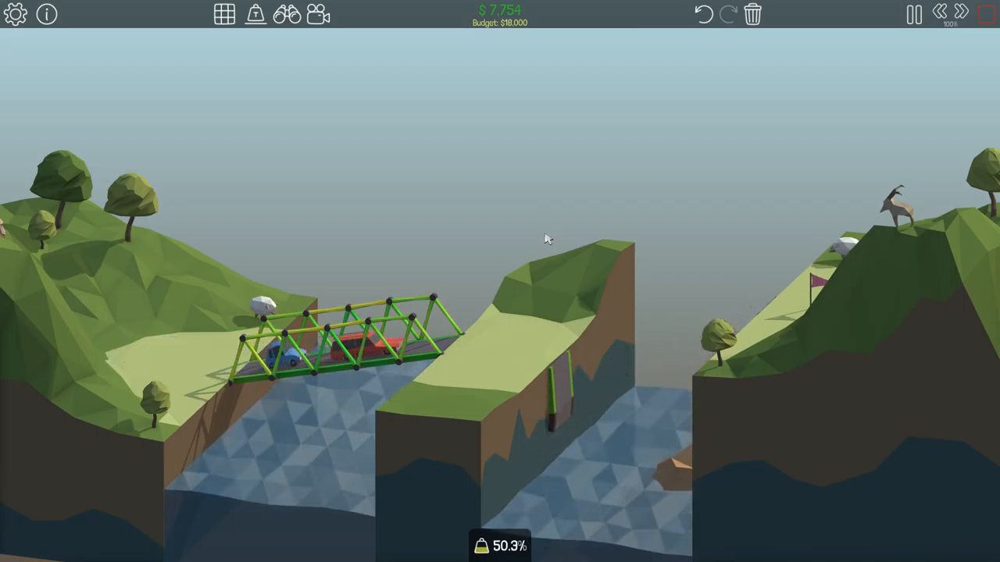
Stop the test and start a wooden brace at the pillar end of the right span
{"action": "key", "text": "space"}
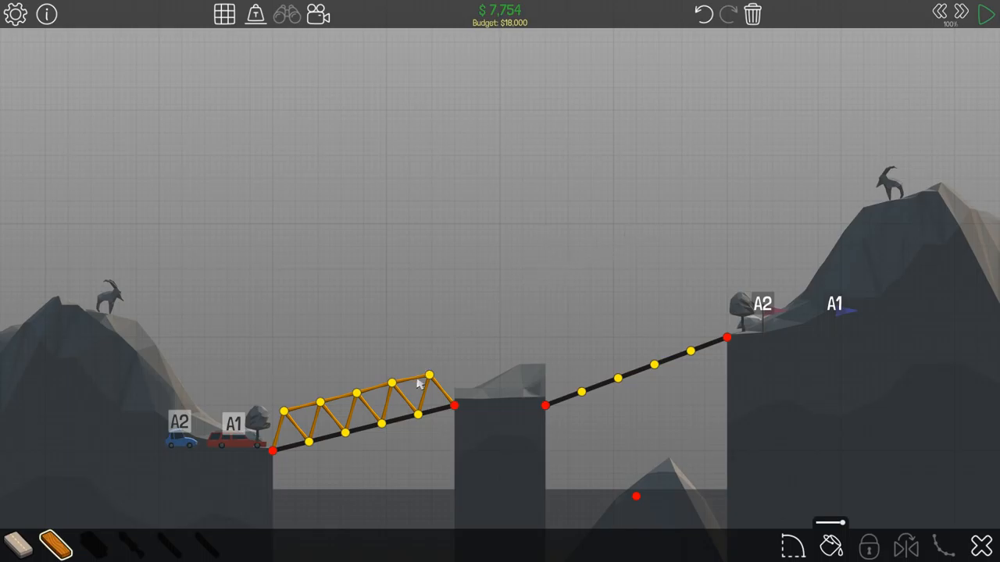
{"action": "mouse_move", "coordinate": [544, 405]}
{"action": "left_mouse_down"}
{"action": "mouse_move", "coordinate": [550, 365]}
{"action": "mouse_move", "coordinate": [581, 392]}
{"action": "mouse_move", "coordinate": [551, 360]}
{"action": "mouse_move", "coordinate": [562, 380]}
{"action": "left_mouse_up"}
Copy the small triangle and paste copies along the right deck to its end
{"action": "left_click", "coordinate": [584, 403]}
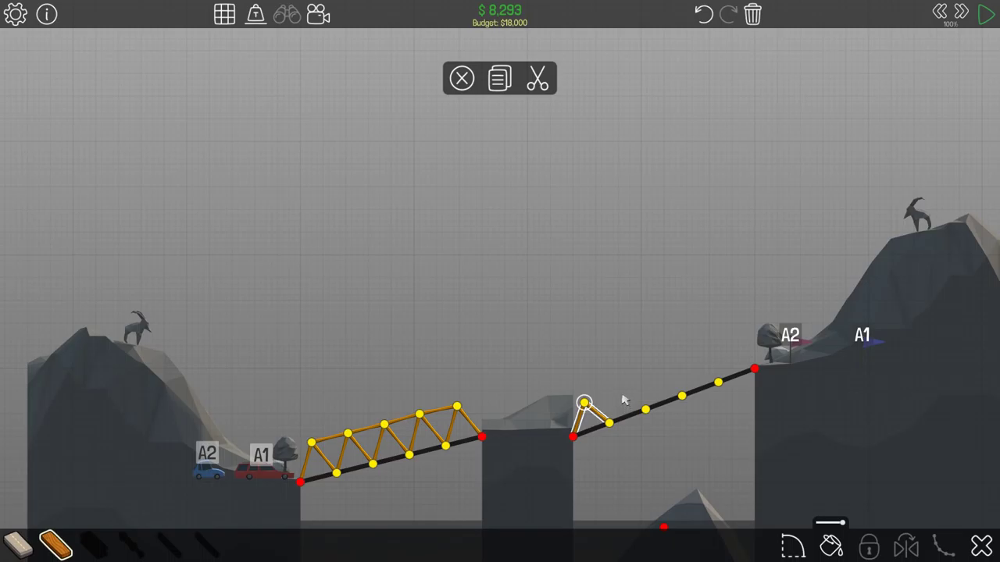
{"action": "key", "text": "ctrl+c"}
{"action": "key", "text": "ctrl+v"}
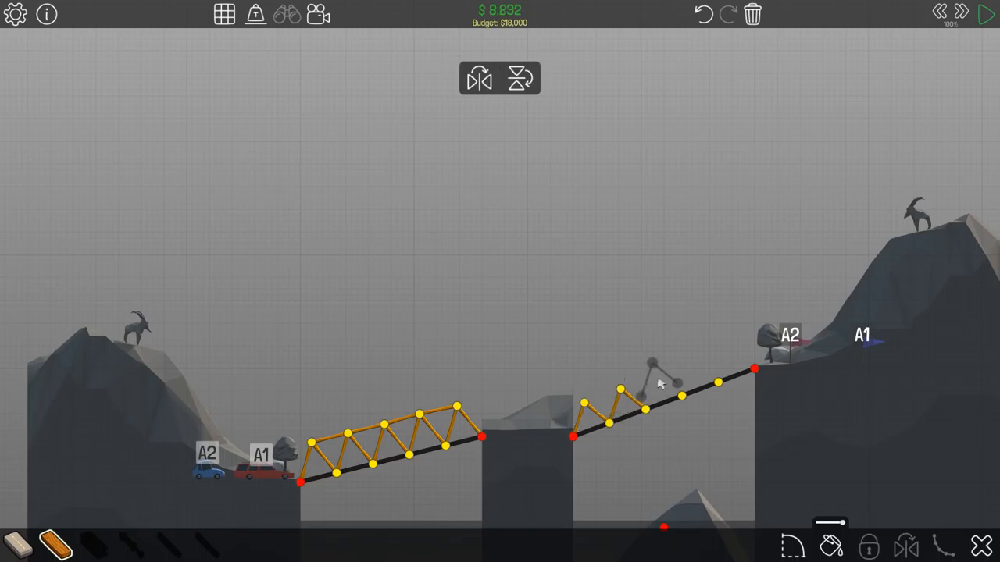
{"action": "left_click", "coordinate": [627, 405]}
{"action": "left_click", "coordinate": [664, 391]}
{"action": "left_click", "coordinate": [701, 385]}
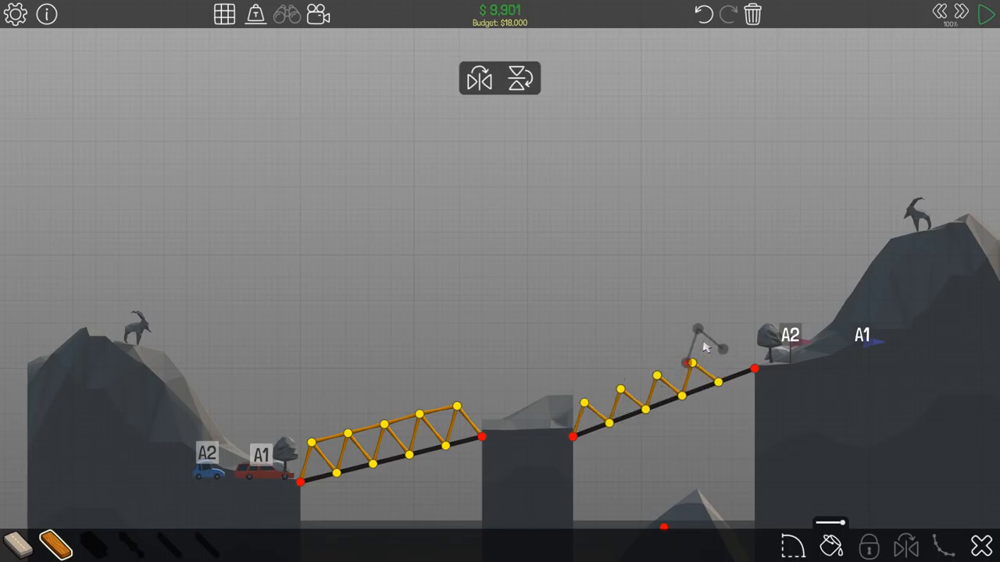
{"action": "left_click", "coordinate": [735, 370]}
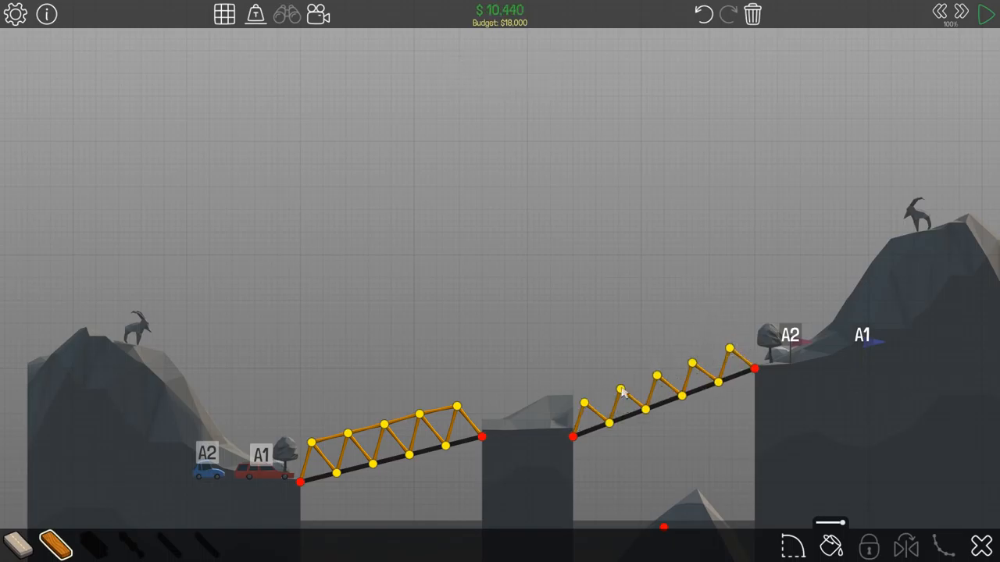
Run a wooden top chord across the right truss peaks and start the test
{"action": "left_click_drag", "start_coordinate": [584, 403], "coordinate": [729, 348]}
{"action": "key", "text": "space"}
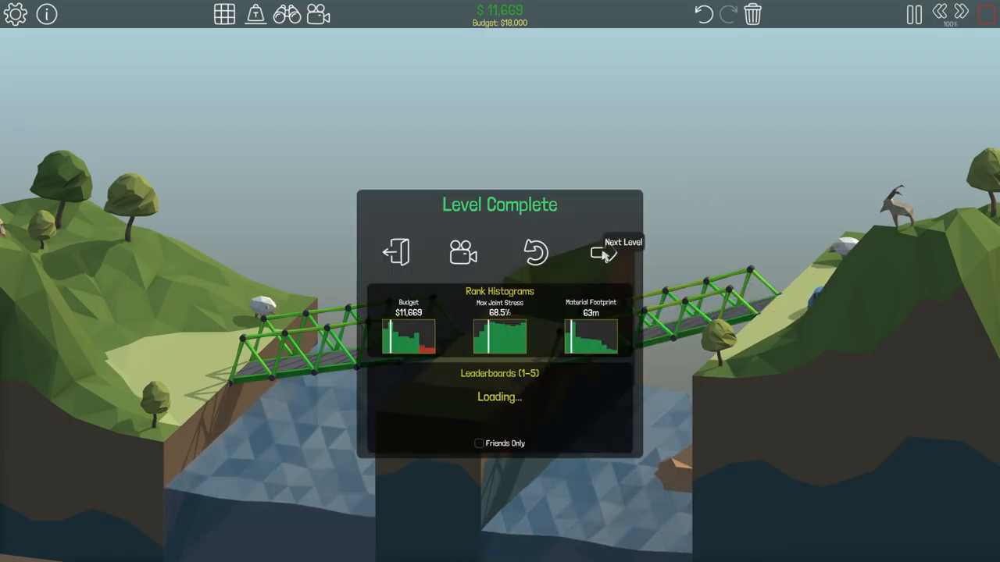
Advance to level 1-6 Over Bridge, dismiss its intro card and preview a test run
{"action": "left_click", "coordinate": [604, 255]}
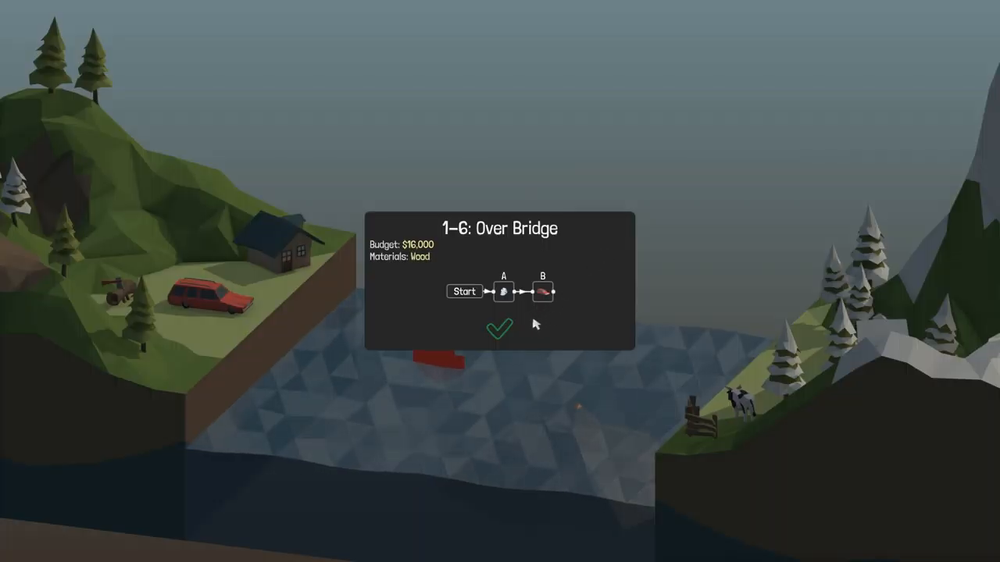
{"action": "left_click", "coordinate": [499, 330]}
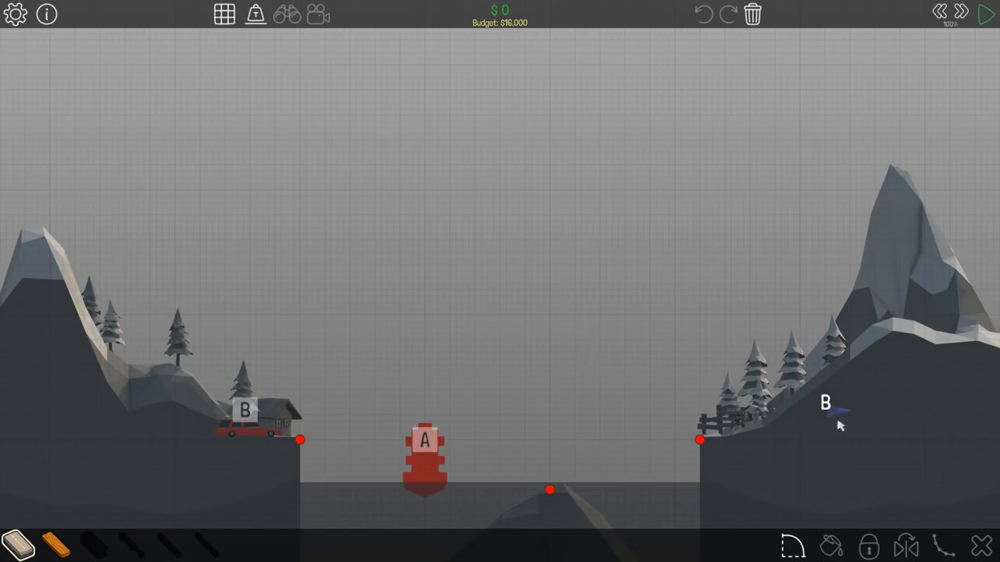
{"action": "key", "text": "space"}
{"action": "key", "text": "space"}
{"action": "key", "text": "space"}
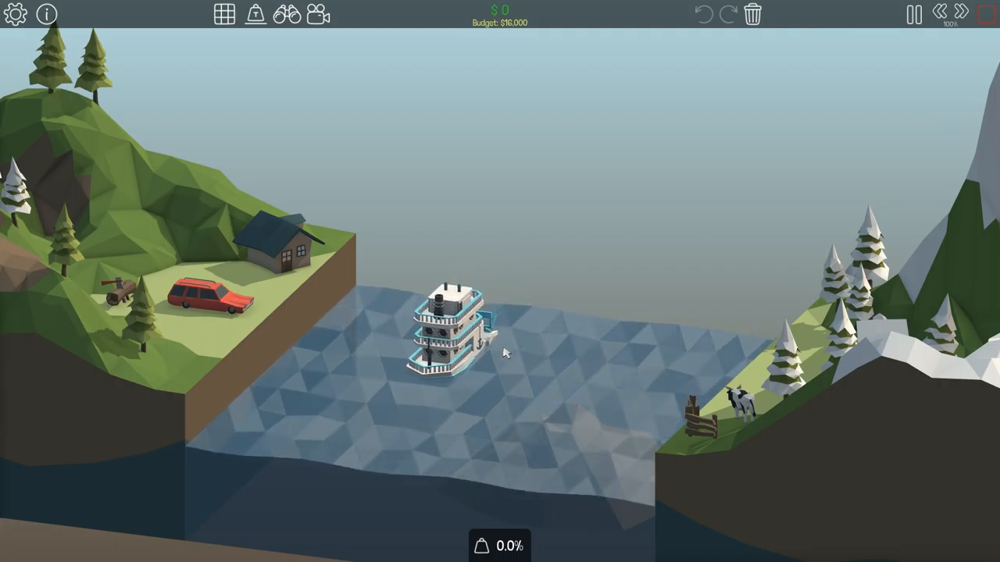
{"action": "key", "text": "space"}
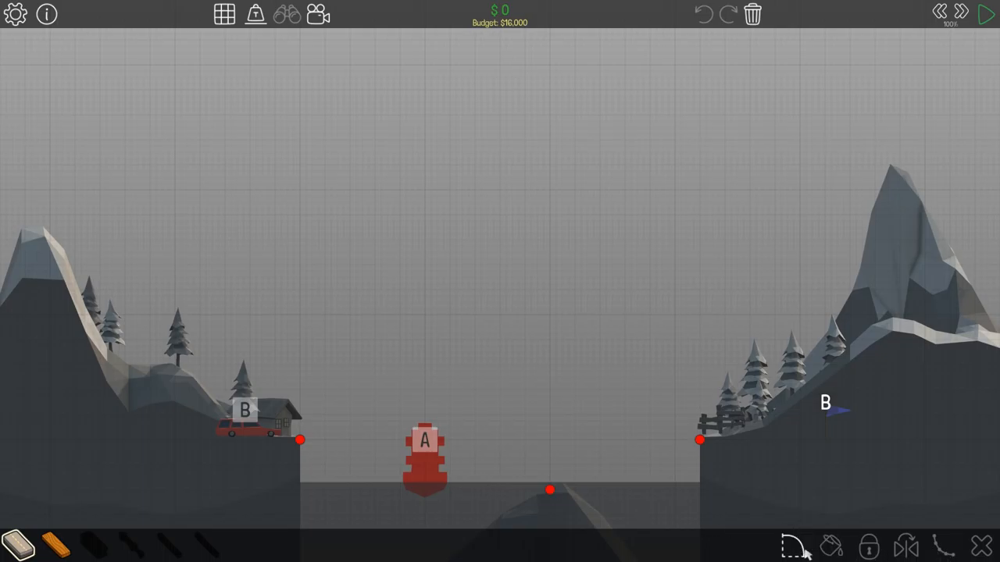
Fill a straight road guide from anchor to anchor, test it, then undo it
{"action": "left_click", "coordinate": [792, 547]}
{"action": "left_click_drag", "start_coordinate": [699, 439], "coordinate": [294, 441]}
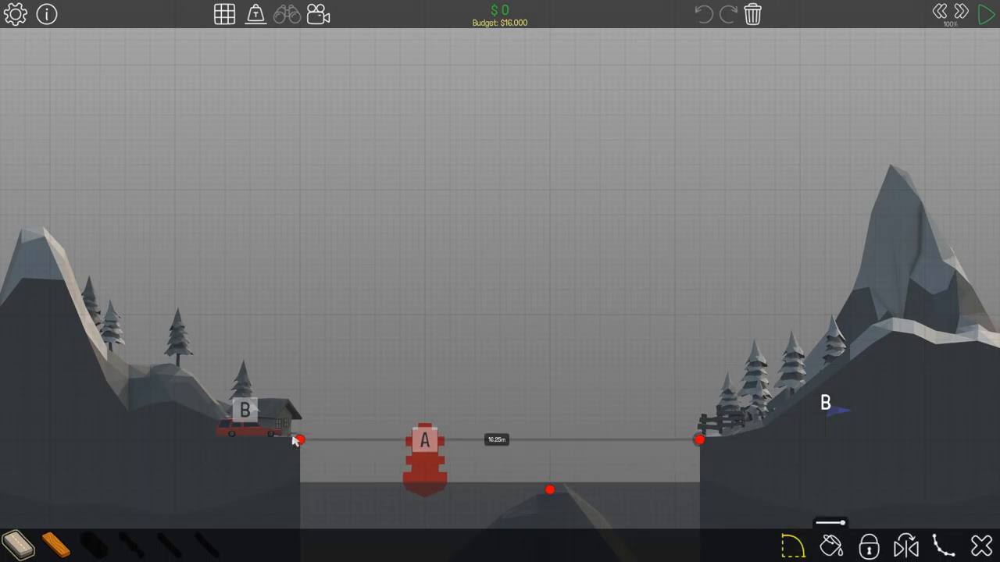
{"action": "left_click", "coordinate": [867, 546]}
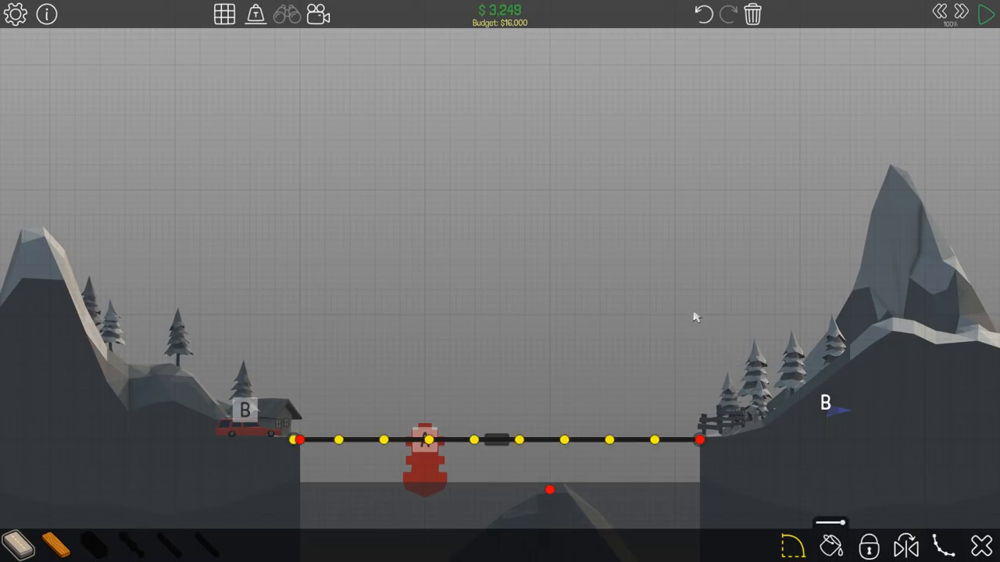
{"action": "key", "text": "space"}
{"action": "key", "text": "space"}
{"action": "key", "text": "ctrl+z"}
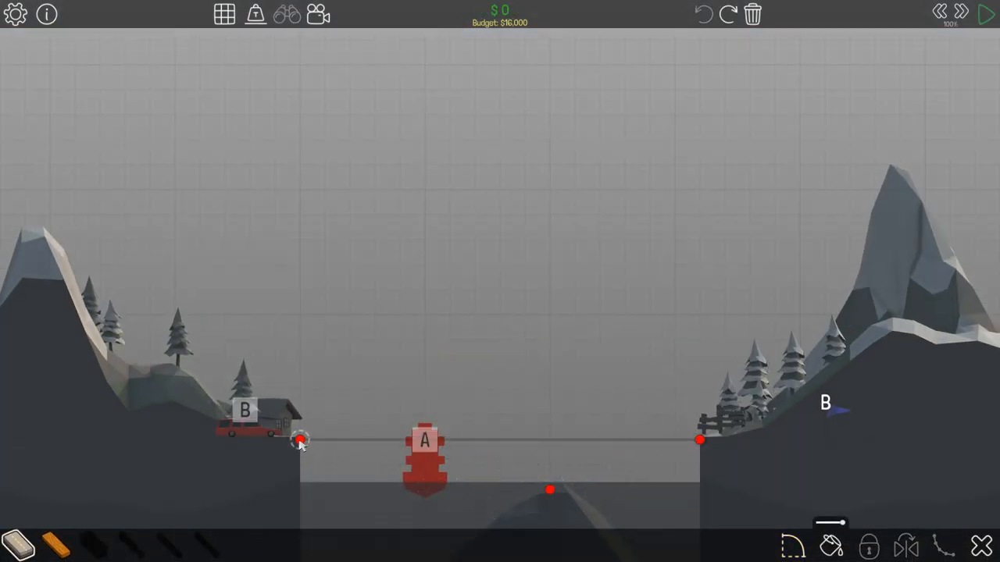
Try placing a single road segment from the left anchor, then cancel and undo it
{"action": "left_click", "coordinate": [300, 442]}
{"action": "left_click", "coordinate": [698, 439]}
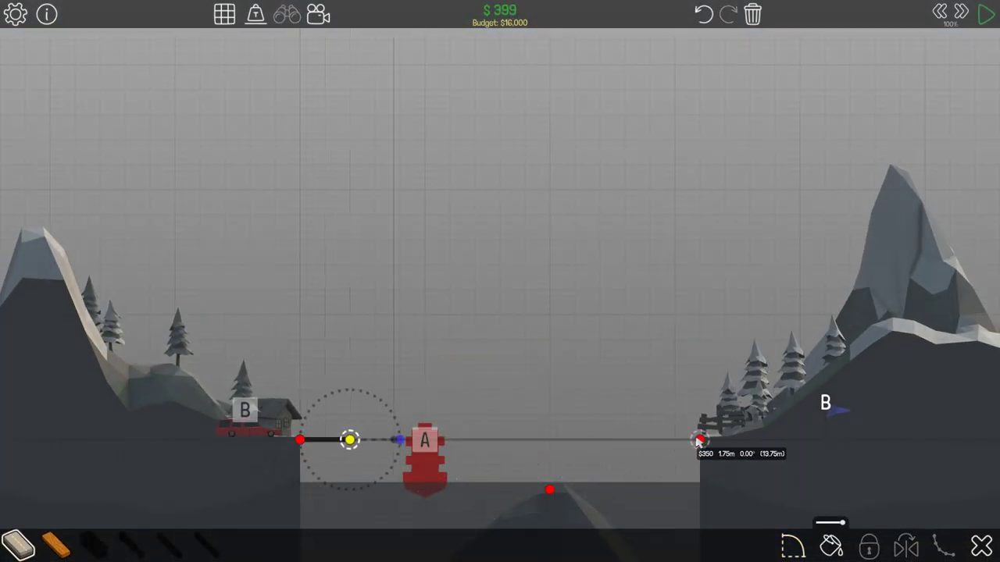
{"action": "right_click", "coordinate": [667, 286]}
{"action": "key", "text": "ctrl+z"}
Refill the anchor-to-anchor guide with road, test it briefly, and switch to wood
{"action": "left_click", "coordinate": [832, 551]}
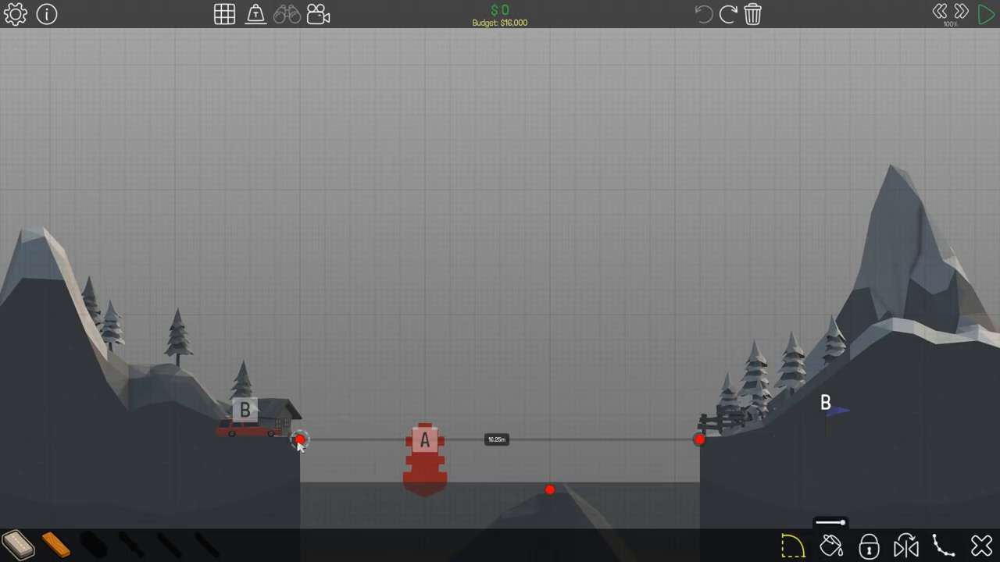
{"action": "left_click_drag", "start_coordinate": [300, 440], "coordinate": [697, 442]}
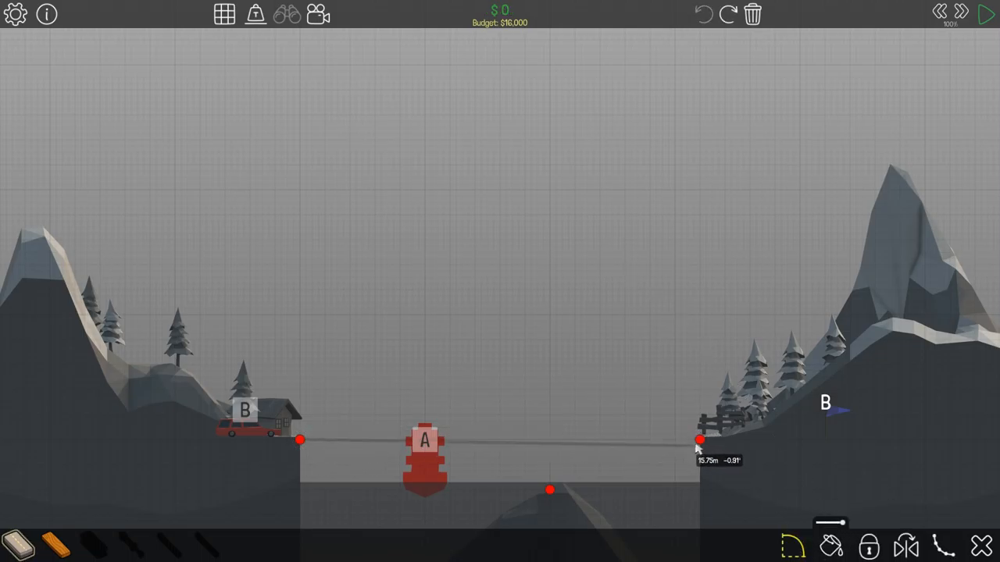
{"action": "left_click", "coordinate": [834, 550]}
{"action": "key", "text": "space"}
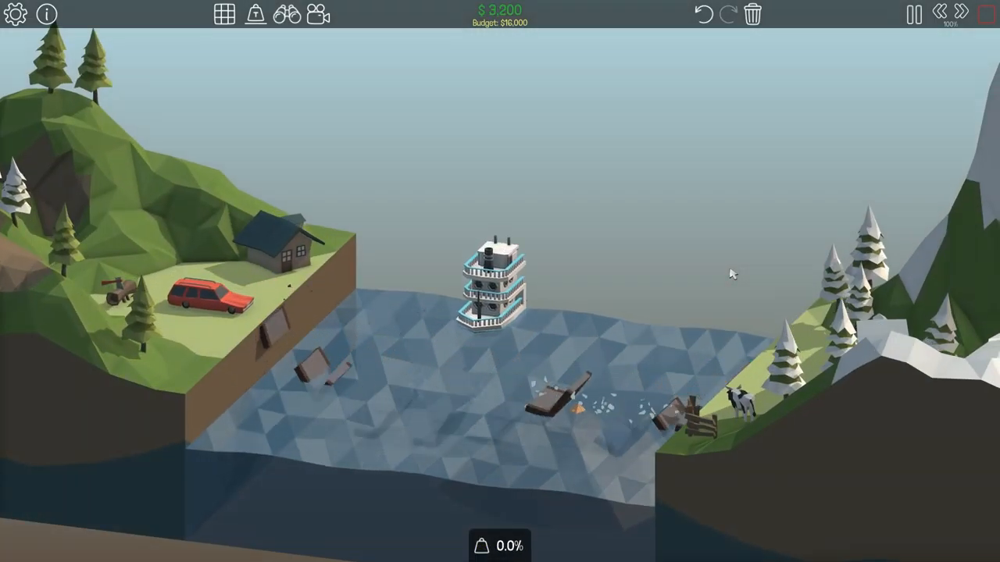
{"action": "key", "text": "space"}
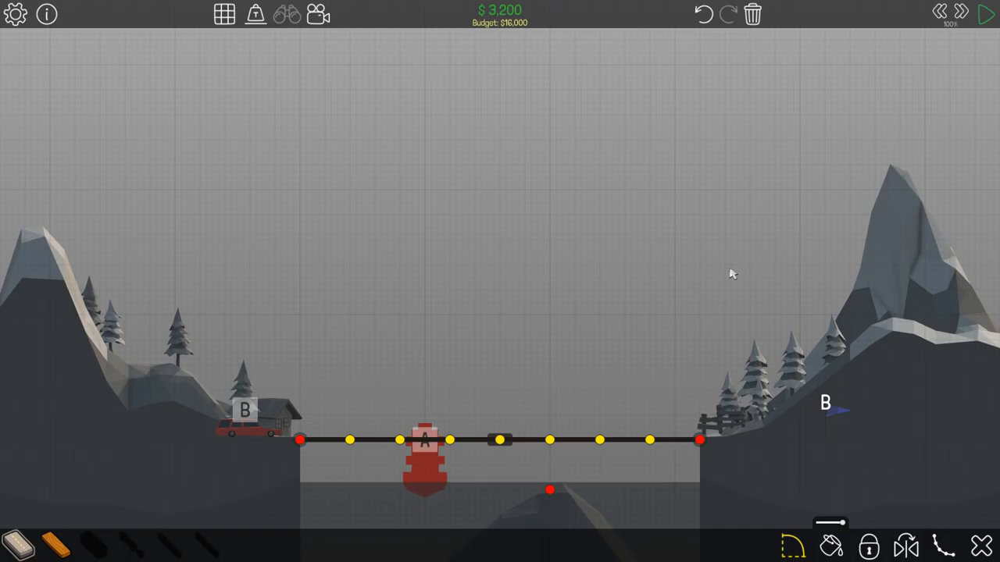
{"action": "left_click", "coordinate": [69, 541]}
Draw a wooden triangle at the left anchor and paste two copies along the road
{"action": "mouse_move", "coordinate": [300, 439]}
{"action": "left_mouse_down"}
{"action": "mouse_move", "coordinate": [325, 409]}
{"action": "mouse_move", "coordinate": [349, 439]}
{"action": "mouse_move", "coordinate": [312, 395]}
{"action": "mouse_move", "coordinate": [372, 437]}
{"action": "left_mouse_up"}
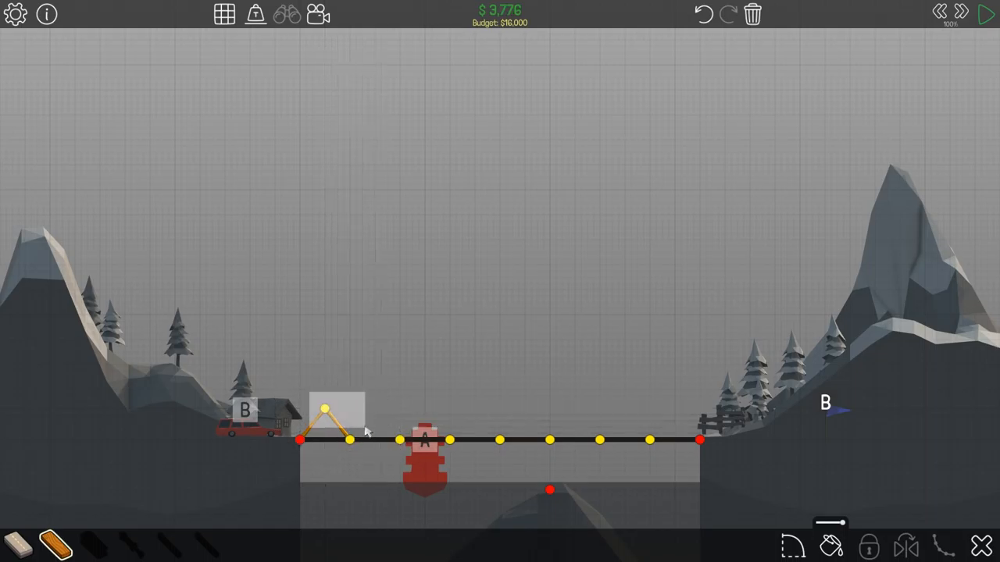
{"action": "key", "text": "ctrl+c"}
{"action": "key", "text": "ctrl+v"}
{"action": "left_click", "coordinate": [376, 432]}
{"action": "left_click", "coordinate": [427, 432]}
{"action": "key", "text": "Escape"}
Select the three triangles, cancel a stray paste, and join their peaks with top beams
{"action": "left_click_drag", "start_coordinate": [289, 390], "coordinate": [473, 431]}
{"action": "key", "text": "ctrl+c"}
{"action": "key", "text": "ctrl+v"}
{"action": "key", "text": "Escape"}
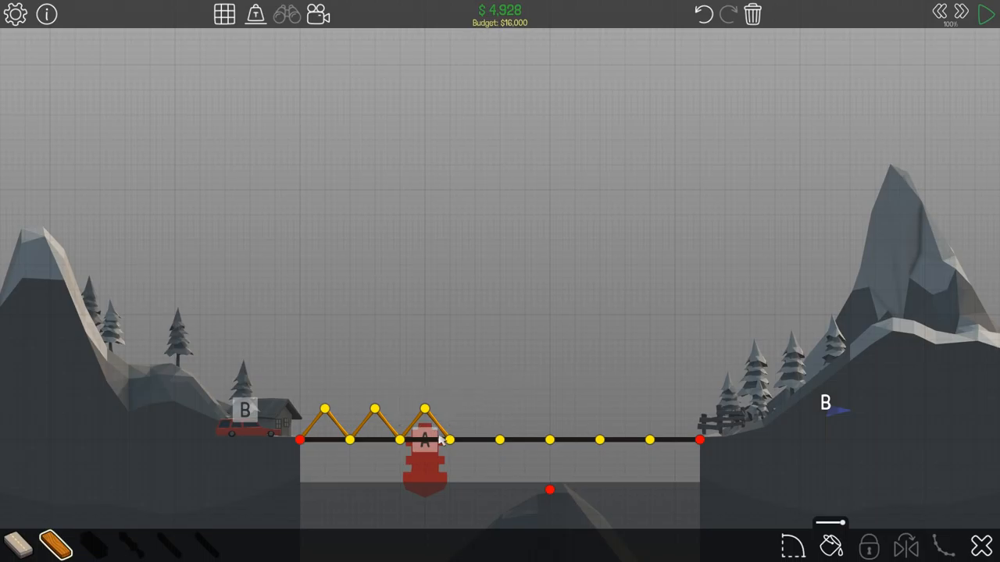
{"action": "left_click_drag", "start_coordinate": [325, 409], "coordinate": [425, 408]}
Copy the truss section and paste it mid-span and at the right end
{"action": "left_click_drag", "start_coordinate": [309, 400], "coordinate": [473, 435]}
{"action": "key", "text": "ctrl+c"}
{"action": "key", "text": "ctrl+v"}
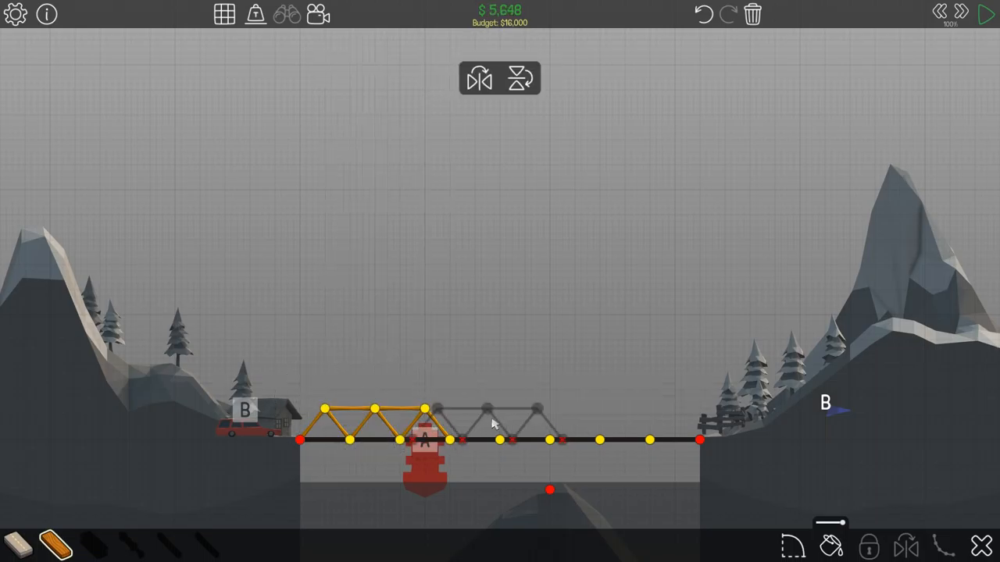
{"action": "left_click", "coordinate": [528, 422]}
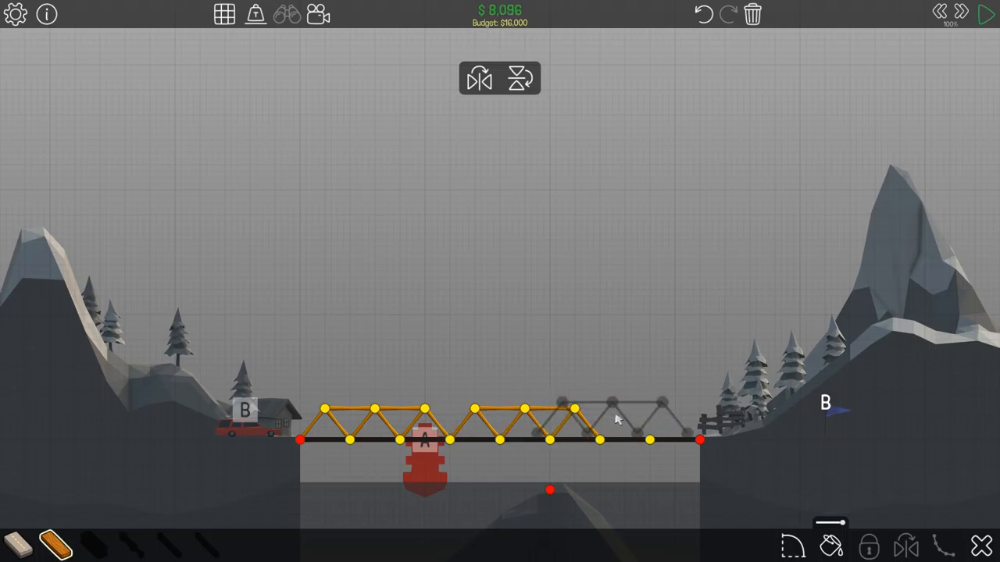
{"action": "left_click", "coordinate": [599, 435]}
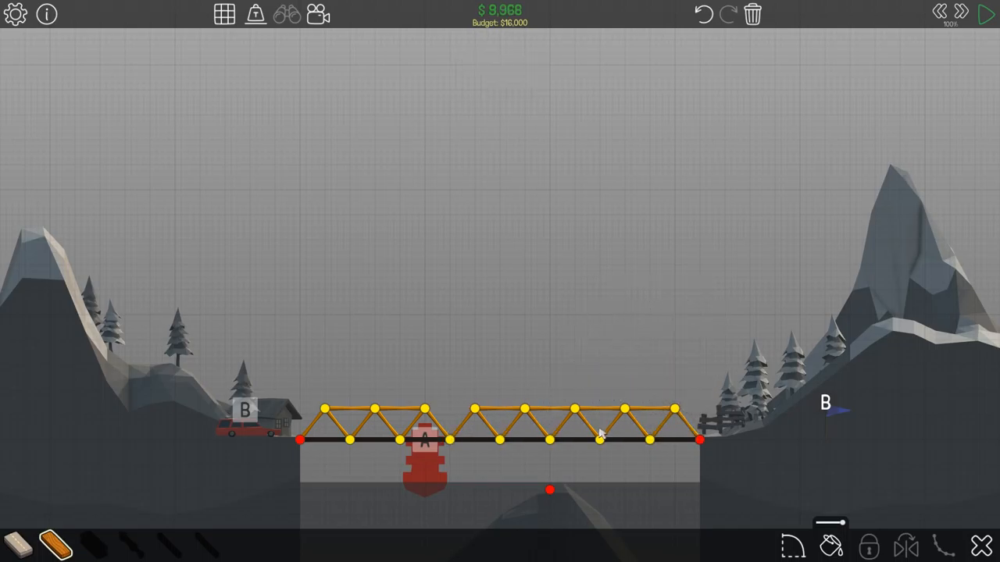
Redraw the end diagonal to the right anchor, add the missing top beam, and test
{"action": "left_click", "coordinate": [590, 429]}
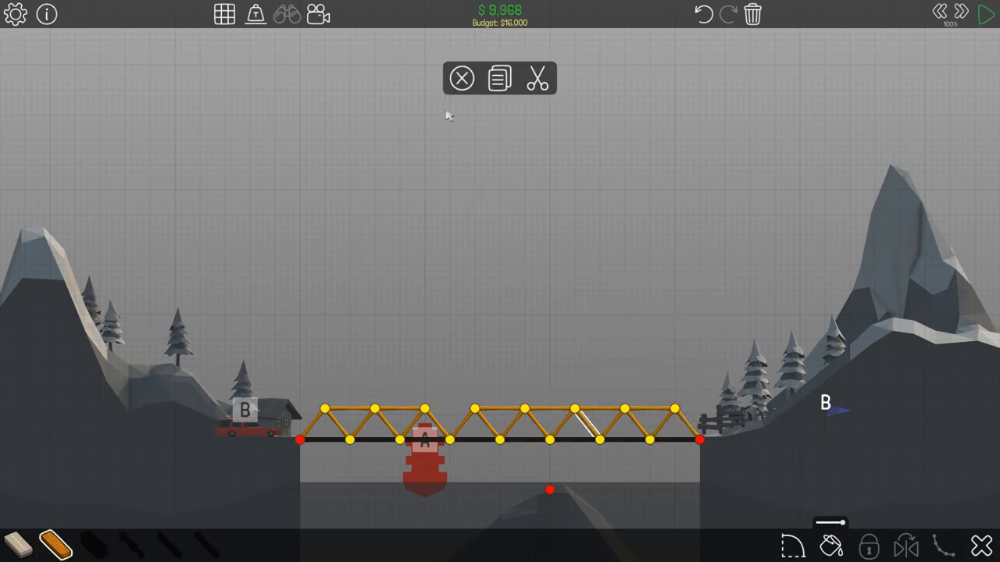
{"action": "key", "text": "Delete"}
{"action": "left_click_drag", "start_coordinate": [574, 409], "coordinate": [599, 440]}
{"action": "left_click_drag", "start_coordinate": [475, 408], "coordinate": [425, 409]}
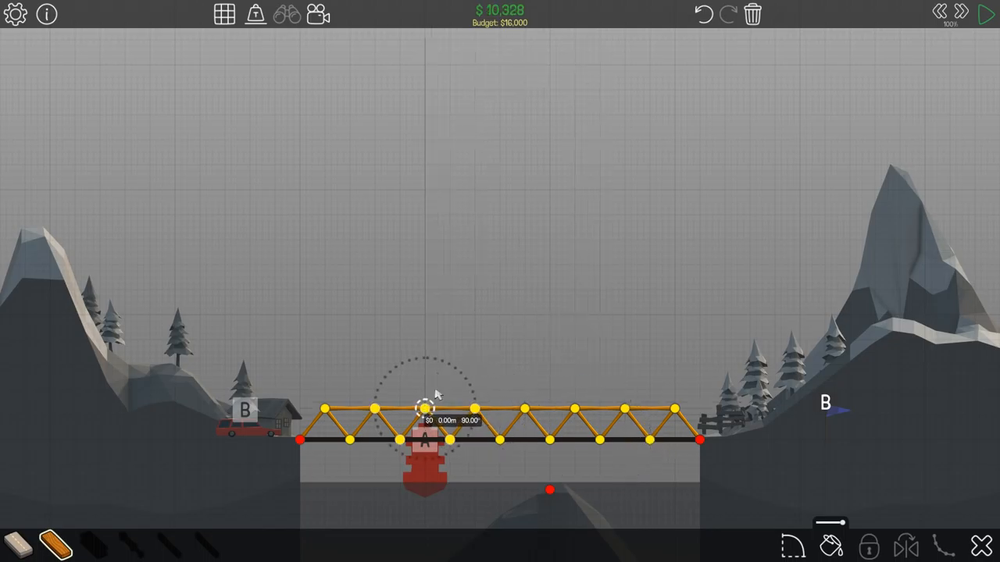
{"action": "key", "text": "space"}
{"action": "key", "text": "space"}
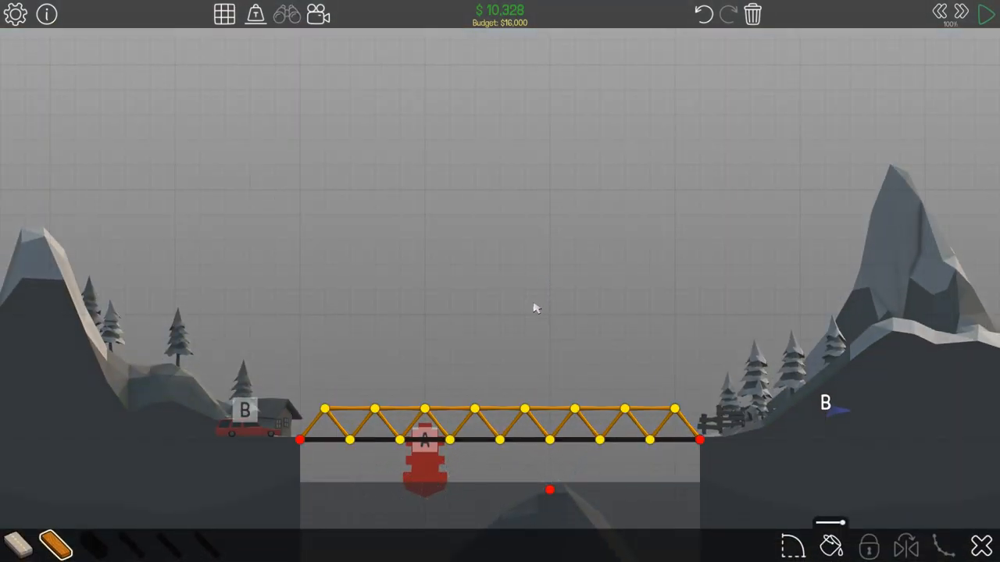
Delete a top-chord beam, restore it, and select a joint at the left anchor
{"action": "left_click", "coordinate": [399, 410]}
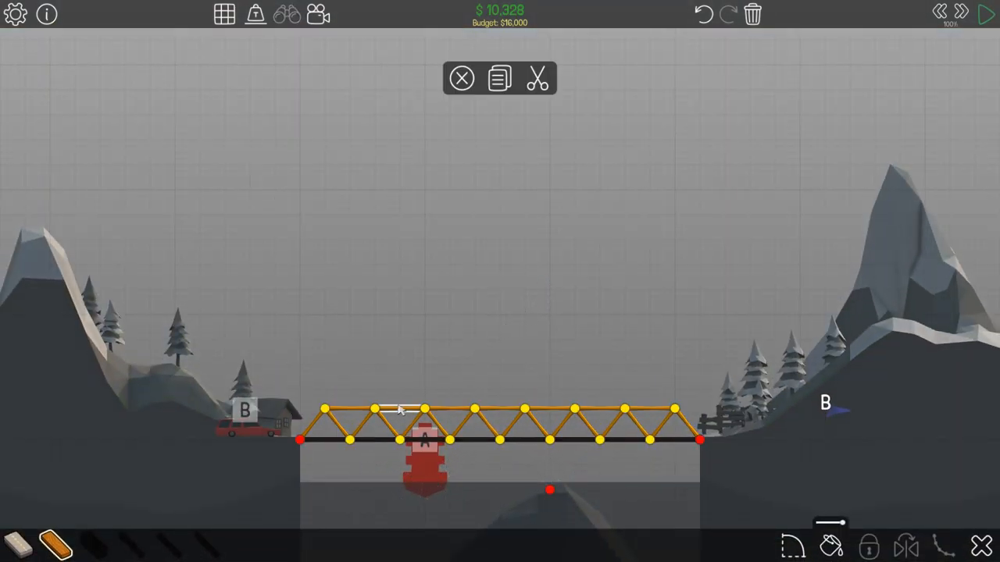
{"action": "left_click", "coordinate": [461, 79]}
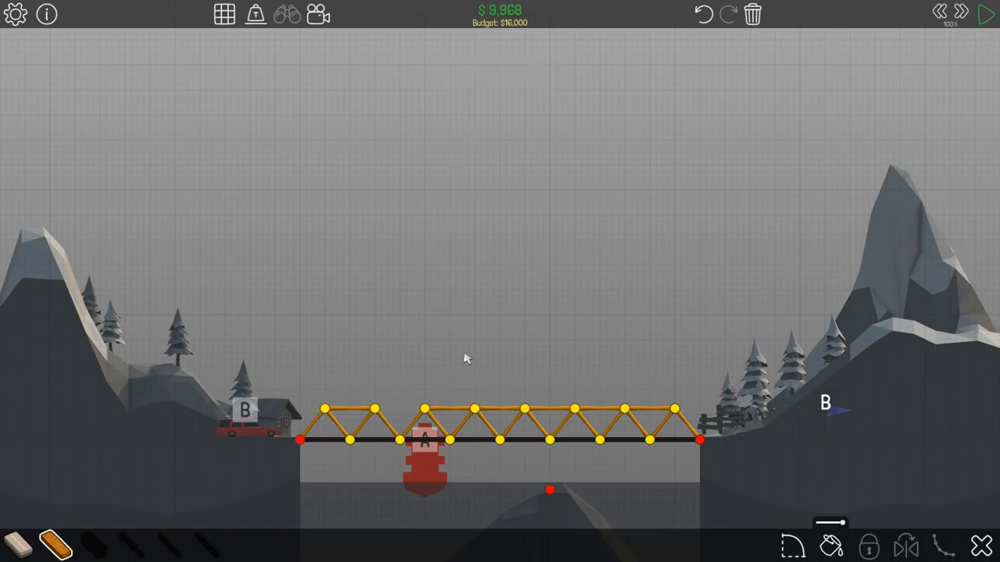
{"action": "key", "text": "ctrl+z"}
{"action": "left_click", "coordinate": [299, 440]}
{"action": "left_click", "coordinate": [300, 440]}
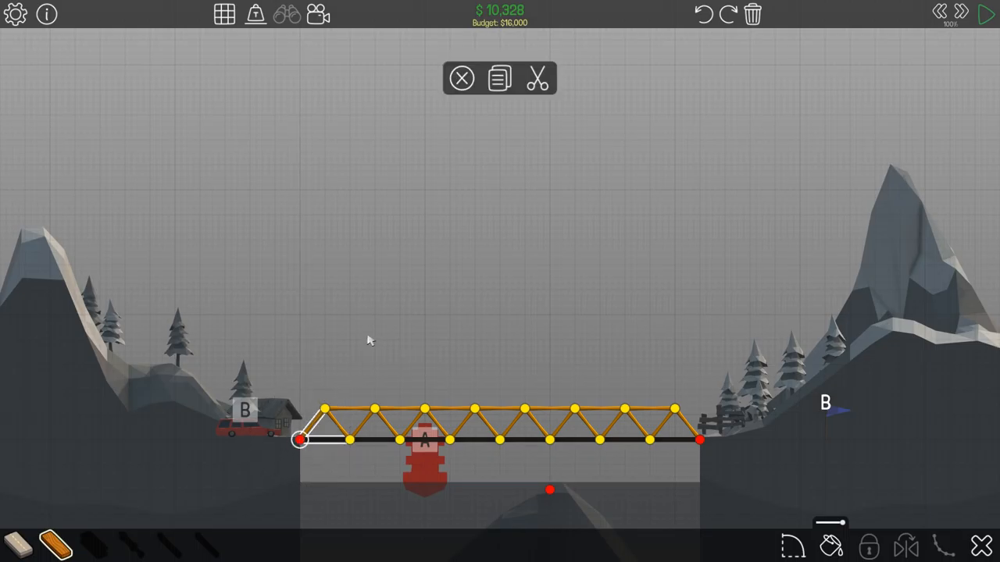
{"action": "scroll", "coordinate": [312, 469], "scroll_direction": "up", "scroll_amount": 1}
{"action": "scroll", "coordinate": [281, 495], "scroll_direction": "up", "scroll_amount": 1}
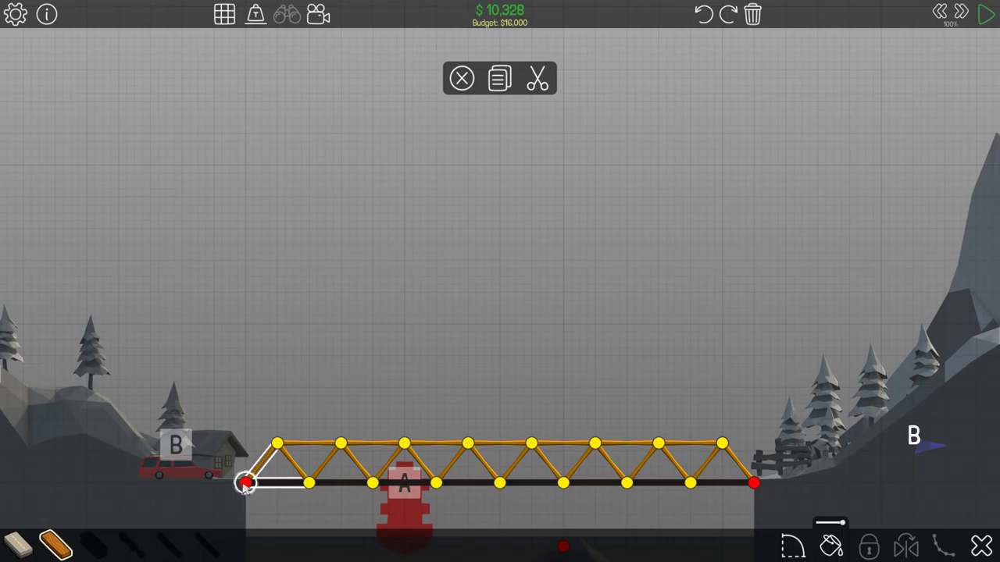
Select the diagonal member at the left anchor and delete it
{"action": "right_click", "coordinate": [246, 484]}
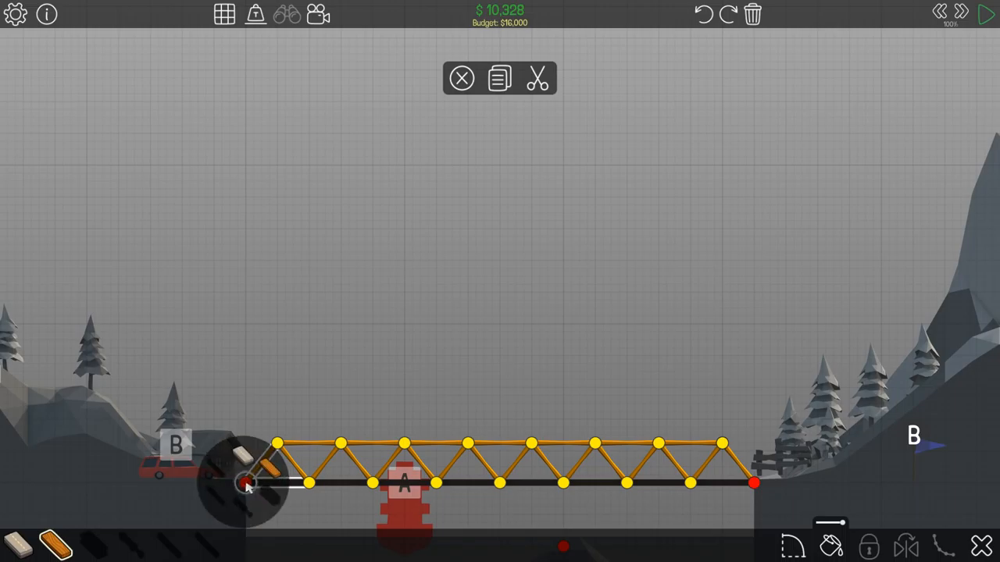
{"action": "left_click", "coordinate": [245, 484]}
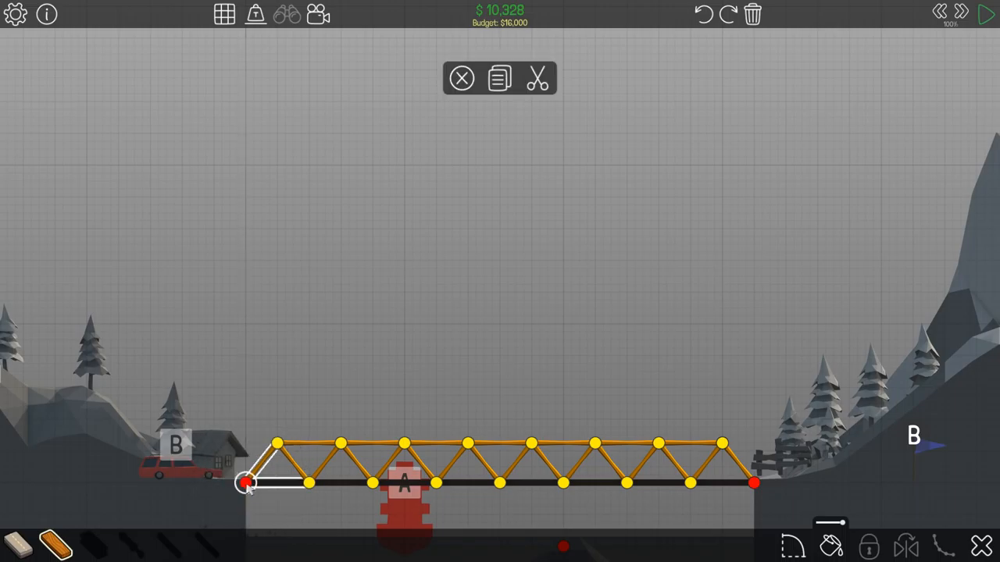
{"action": "scroll", "coordinate": [523, 291], "scroll_direction": "down", "scroll_amount": 1}
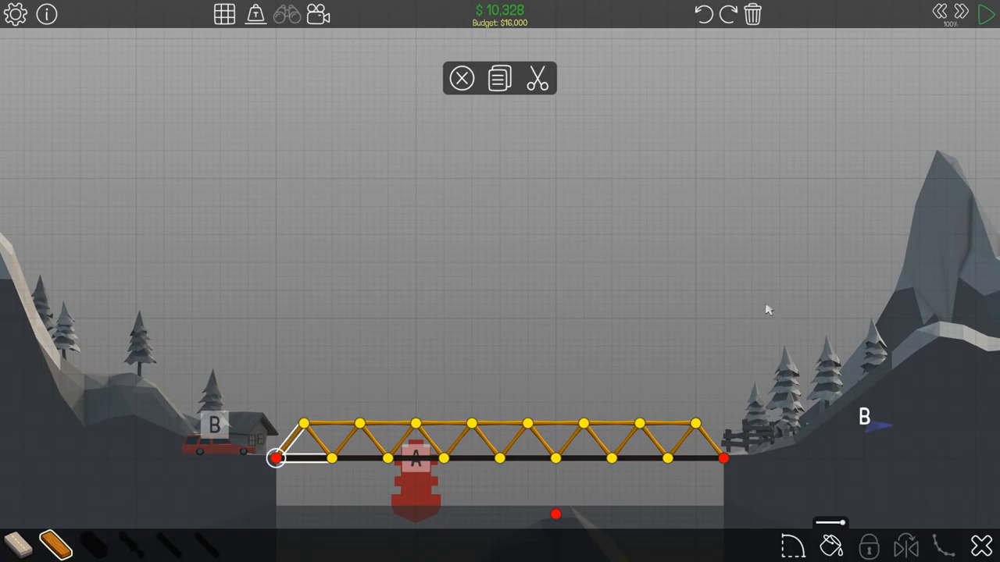
{"action": "key", "text": "Delete"}
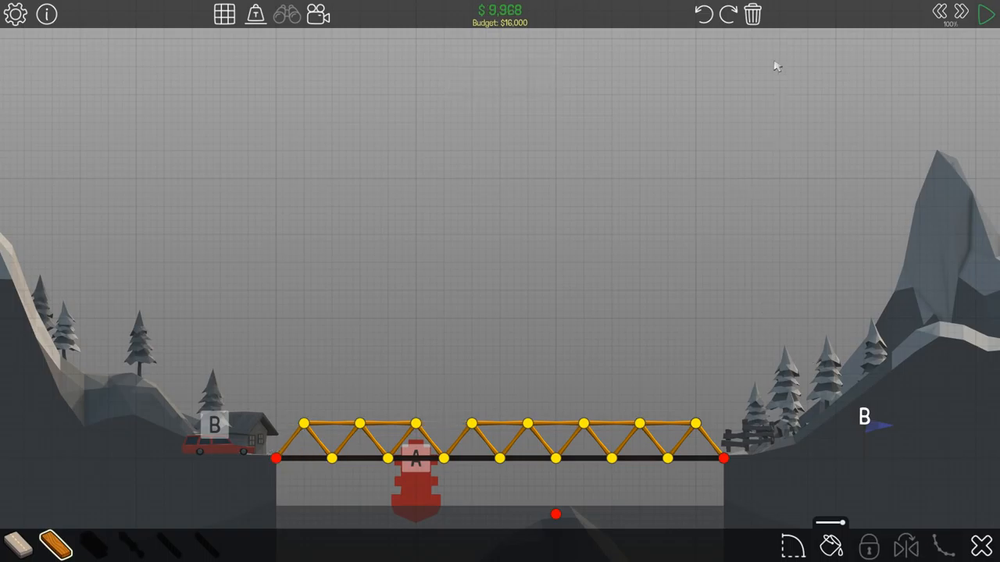
Trash the whole bridge and switch the road guide to a curved arch shape
{"action": "left_click", "coordinate": [752, 14]}
{"action": "left_click", "coordinate": [528, 288]}
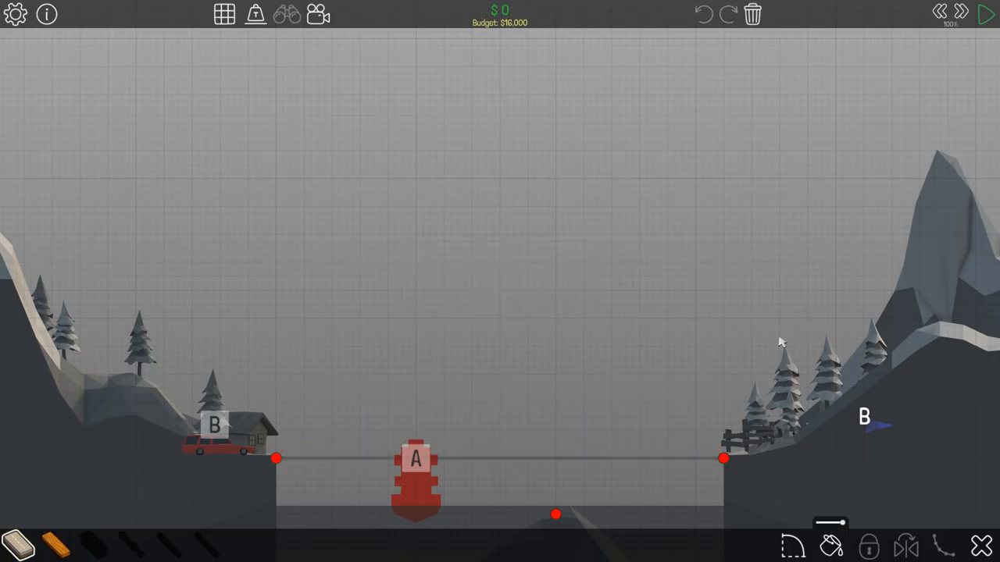
{"action": "scroll", "coordinate": [775, 337], "scroll_direction": "down", "scroll_amount": 1}
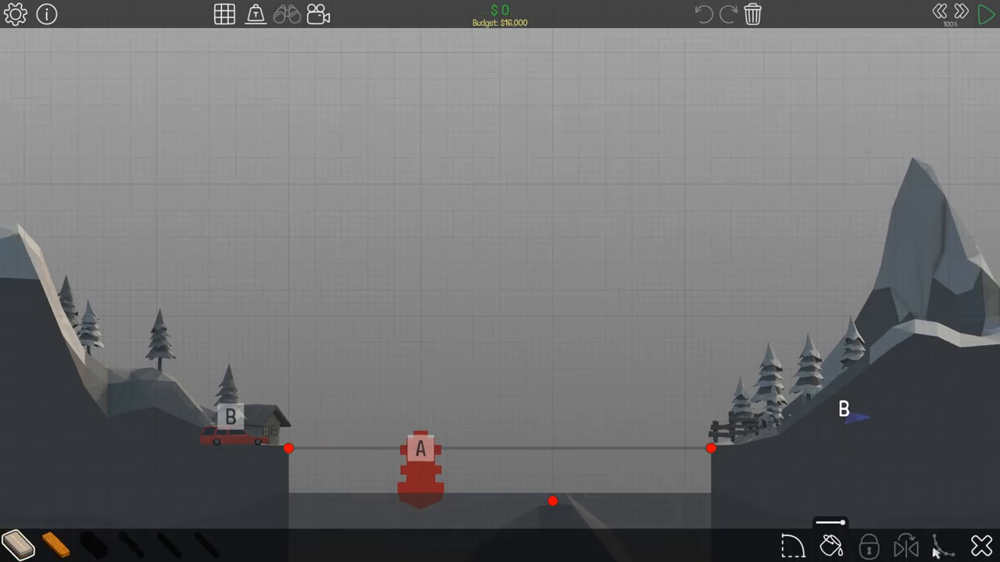
{"action": "left_click", "coordinate": [793, 547]}
{"action": "left_click", "coordinate": [945, 549]}
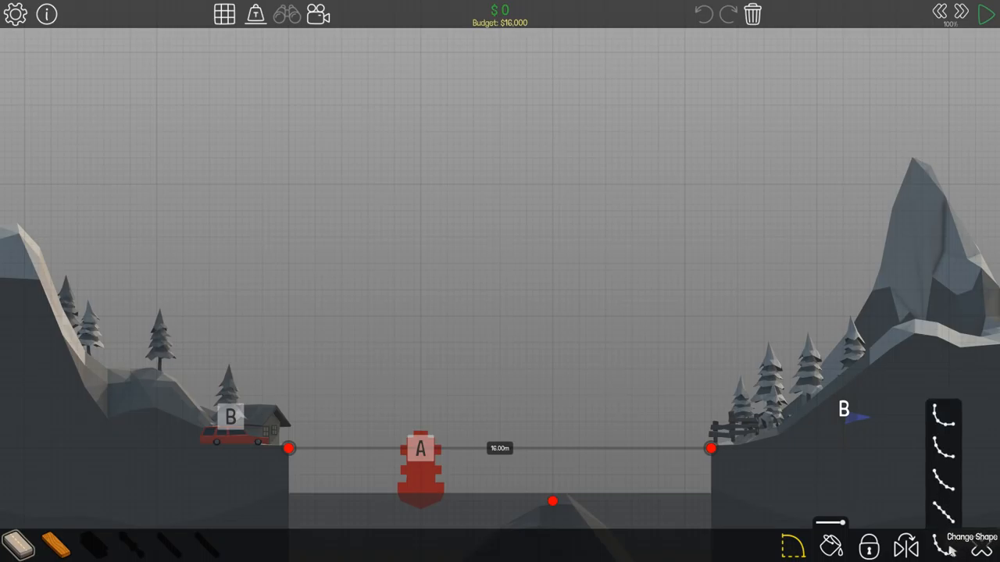
{"action": "left_click", "coordinate": [939, 451]}
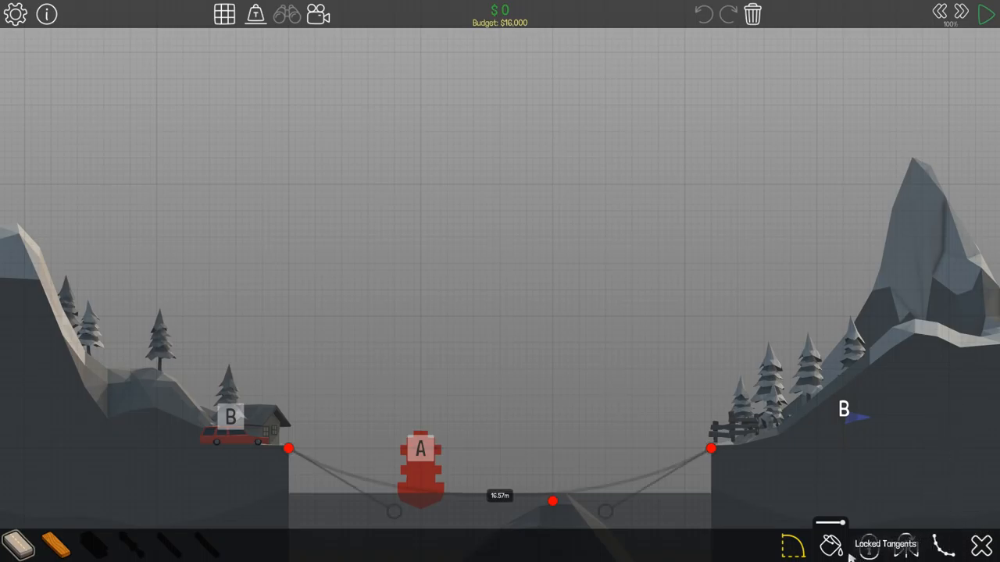
Flip the curve upward and toggle the tangent lock while shaping the arch
{"action": "left_click", "coordinate": [906, 547]}
{"action": "left_click", "coordinate": [872, 551]}
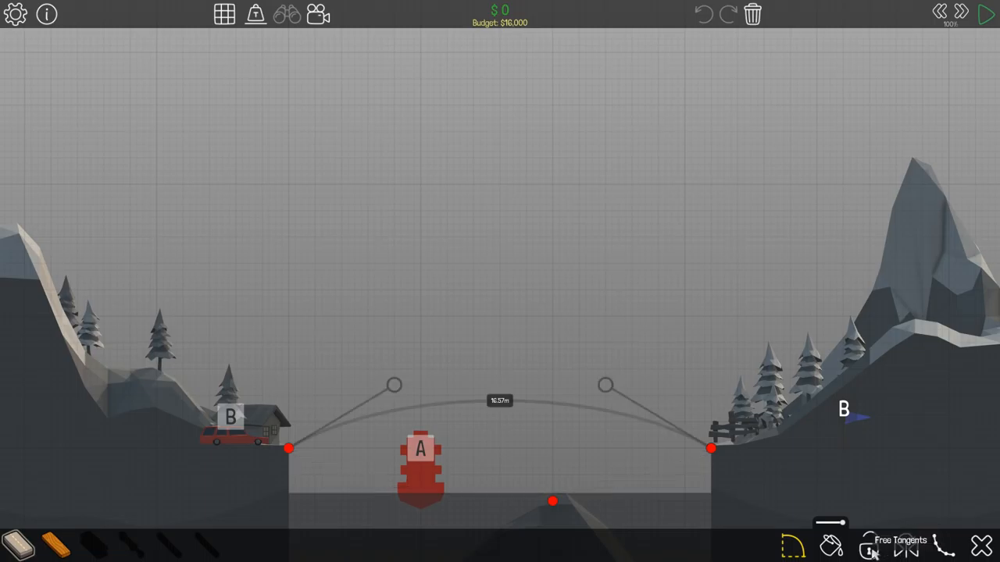
{"action": "left_click", "coordinate": [906, 547]}
{"action": "left_click", "coordinate": [872, 550]}
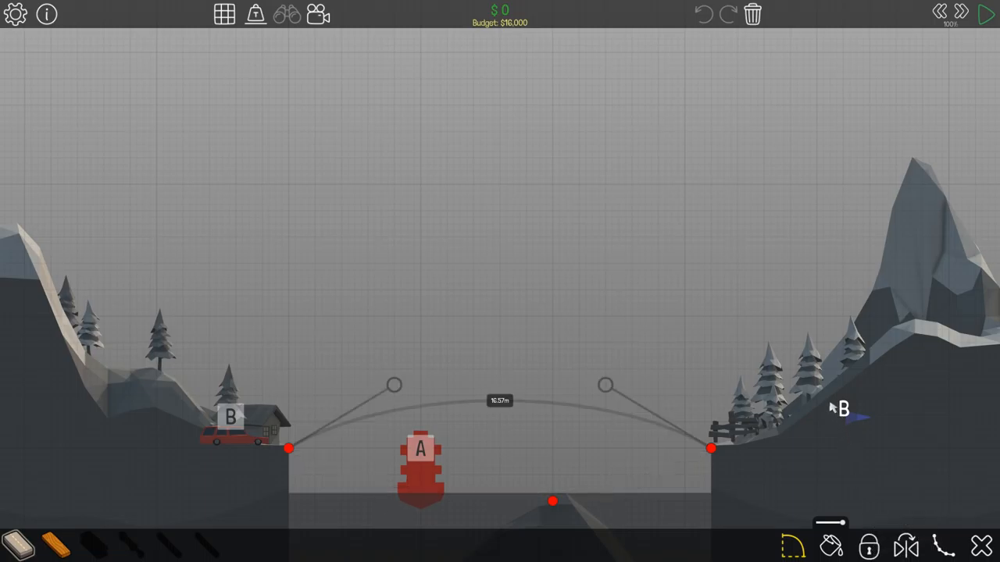
Pick a shallower curve, flip it upward into an arch, and fill it with road deck
{"action": "left_click", "coordinate": [942, 545]}
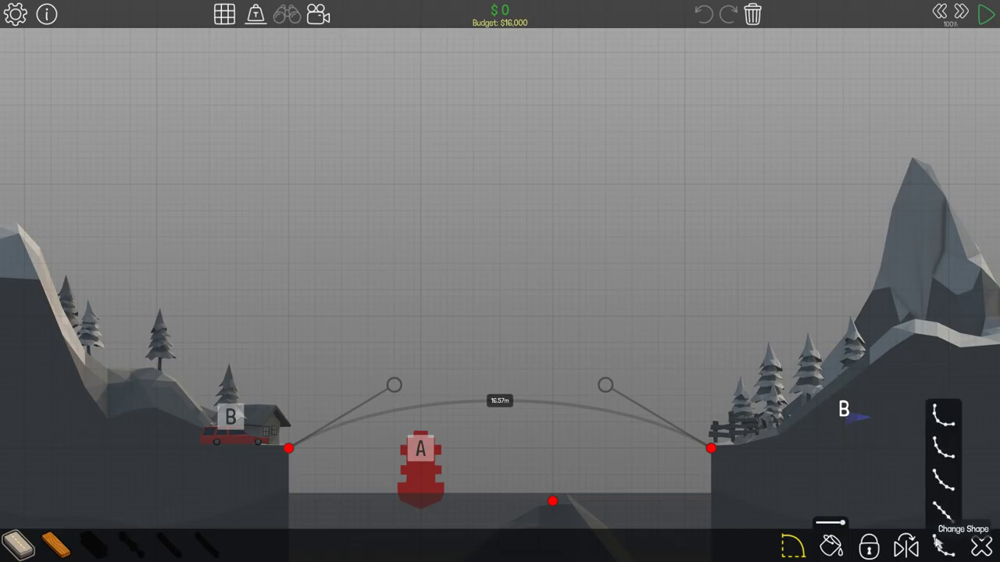
{"action": "left_click", "coordinate": [946, 484]}
{"action": "left_click", "coordinate": [906, 546]}
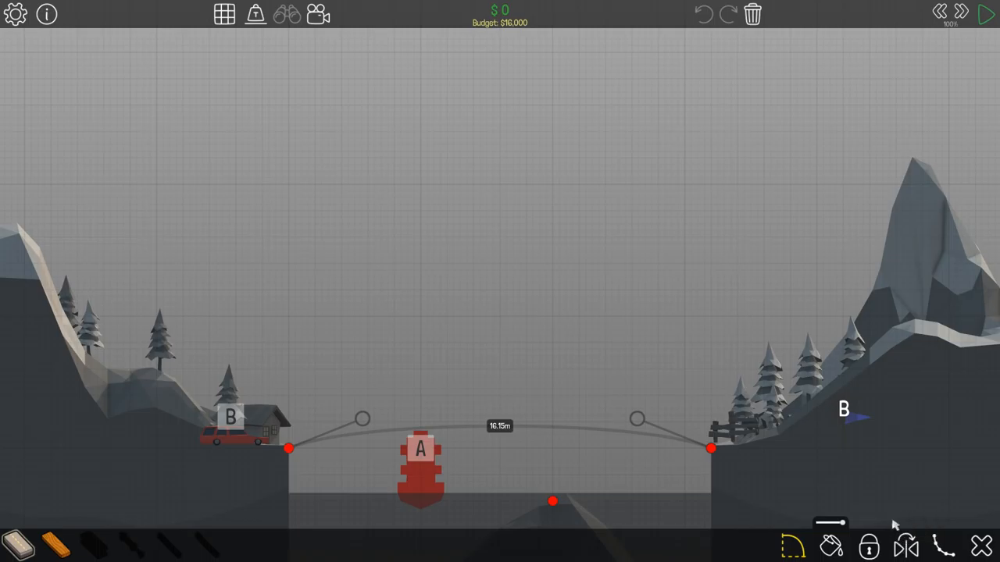
{"action": "left_click", "coordinate": [831, 545]}
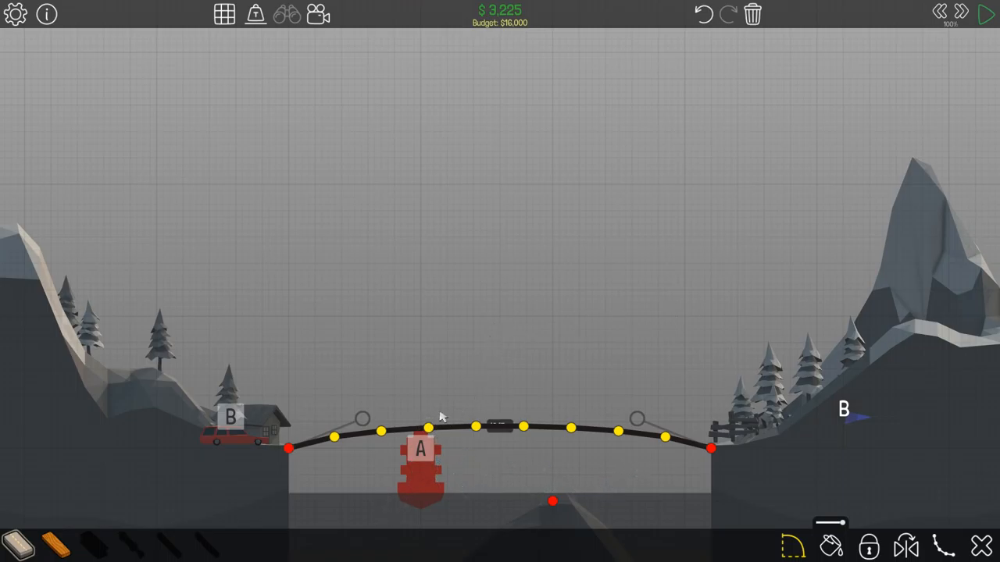
Test the unsupported arched deck, watch it collapse, and return to building
{"action": "key", "text": "space"}
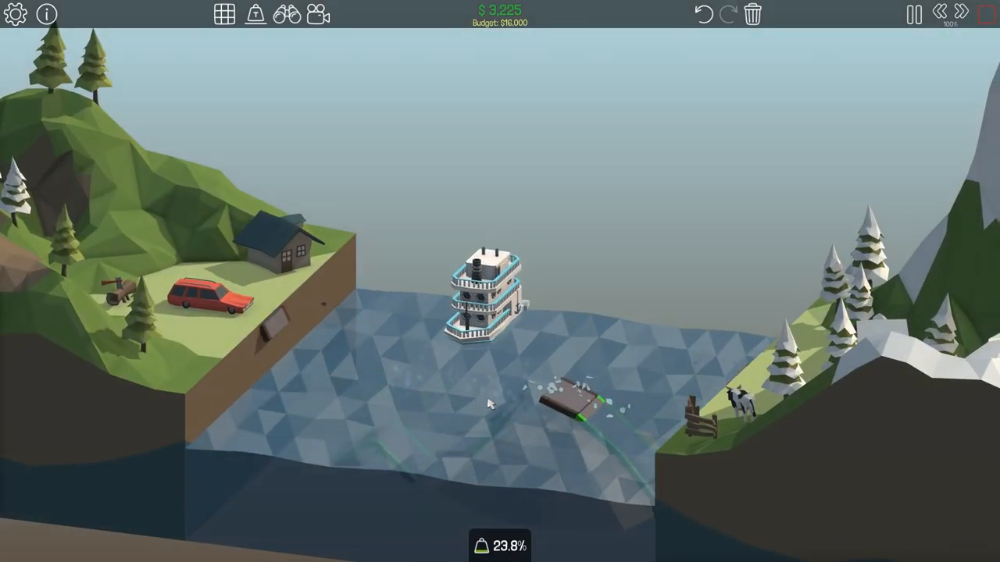
{"action": "left_click_drag", "start_coordinate": [563, 339], "coordinate": [757, 111]}
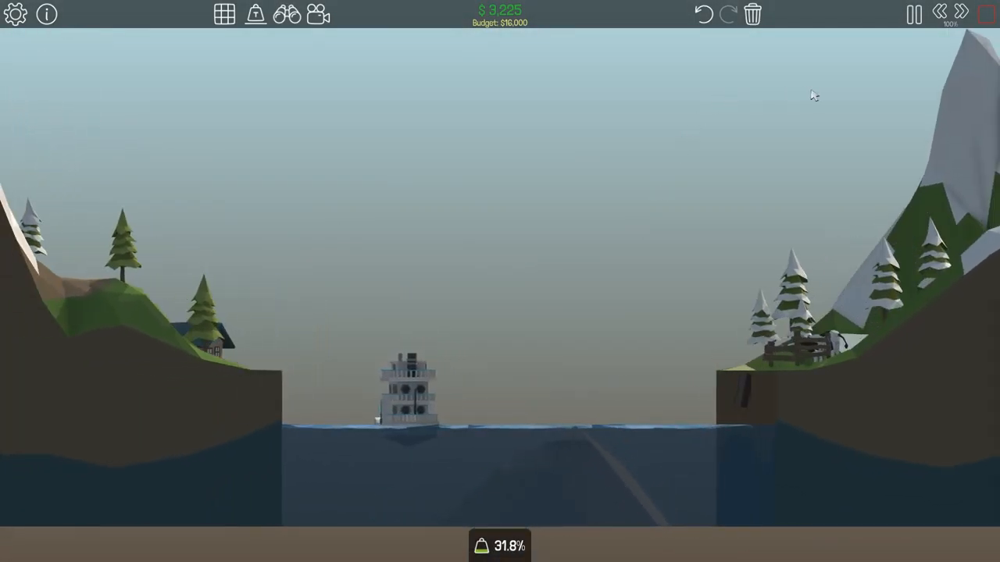
{"action": "key", "text": "space"}
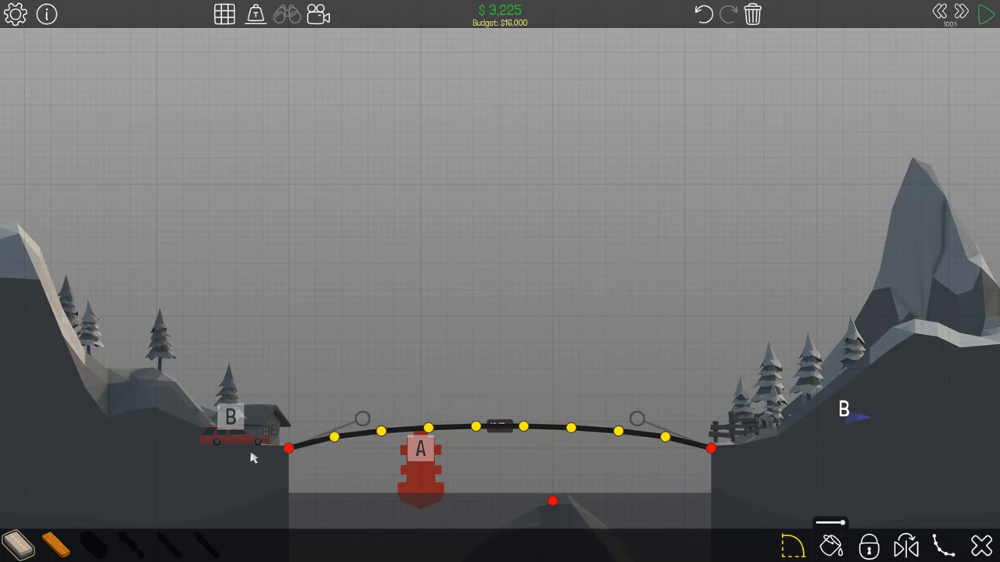
Draw zigzag wooden truss beams from the left anchor along the arch toward the middle
{"action": "left_click_drag", "start_coordinate": [288, 448], "coordinate": [329, 410]}
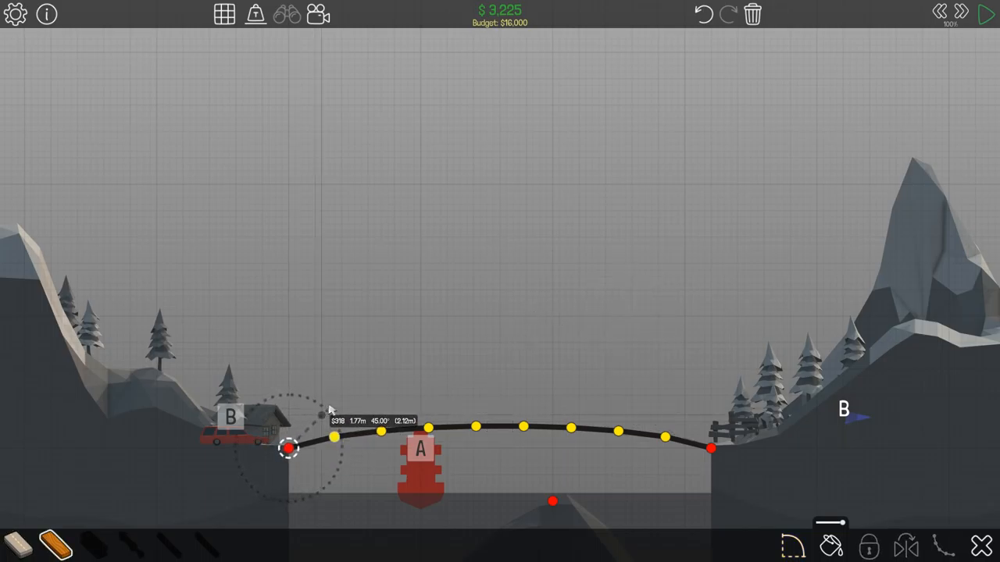
{"action": "left_click_drag", "start_coordinate": [329, 410], "coordinate": [308, 415]}
{"action": "mouse_move", "coordinate": [308, 414]}
{"action": "left_mouse_down"}
{"action": "mouse_move", "coordinate": [334, 436]}
{"action": "mouse_move", "coordinate": [355, 408]}
{"action": "left_mouse_up"}
{"action": "mouse_move", "coordinate": [354, 408]}
{"action": "left_mouse_down"}
{"action": "mouse_move", "coordinate": [380, 430]}
{"action": "mouse_move", "coordinate": [400, 402]}
{"action": "mouse_move", "coordinate": [428, 427]}
{"action": "left_mouse_up"}
{"action": "mouse_move", "coordinate": [428, 427]}
{"action": "left_mouse_down"}
{"action": "mouse_move", "coordinate": [473, 402]}
{"action": "mouse_move", "coordinate": [453, 402]}
{"action": "mouse_move", "coordinate": [475, 427]}
{"action": "mouse_move", "coordinate": [500, 402]}
{"action": "mouse_move", "coordinate": [523, 427]}
{"action": "mouse_move", "coordinate": [553, 402]}
{"action": "mouse_move", "coordinate": [571, 428]}
{"action": "mouse_move", "coordinate": [605, 403]}
{"action": "mouse_move", "coordinate": [616, 430]}
{"action": "mouse_move", "coordinate": [658, 414]}
{"action": "mouse_move", "coordinate": [664, 438]}
{"action": "left_mouse_up"}
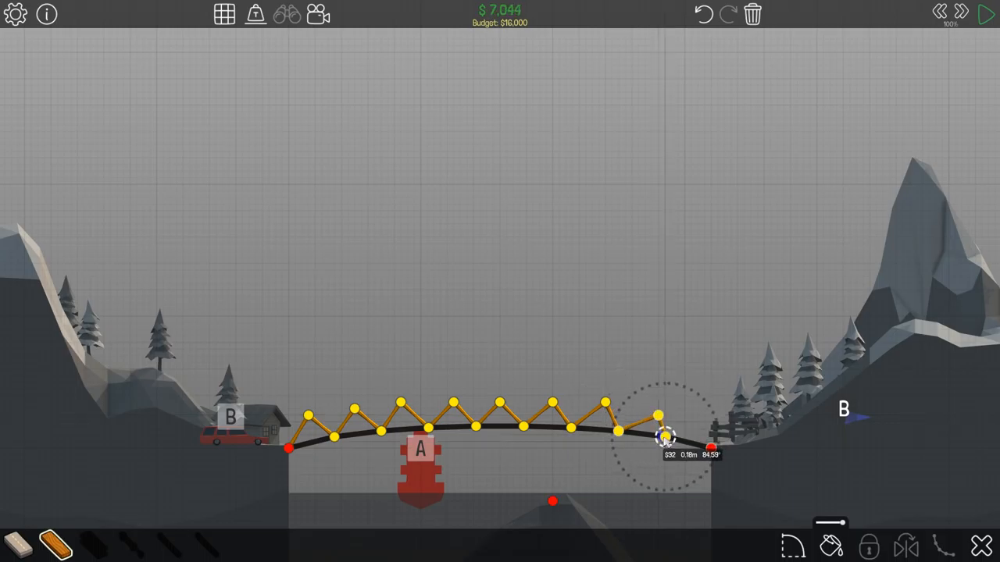
Dismiss the split-joints warning and finish the zigzag beams to the right end
{"action": "key", "text": "s"}
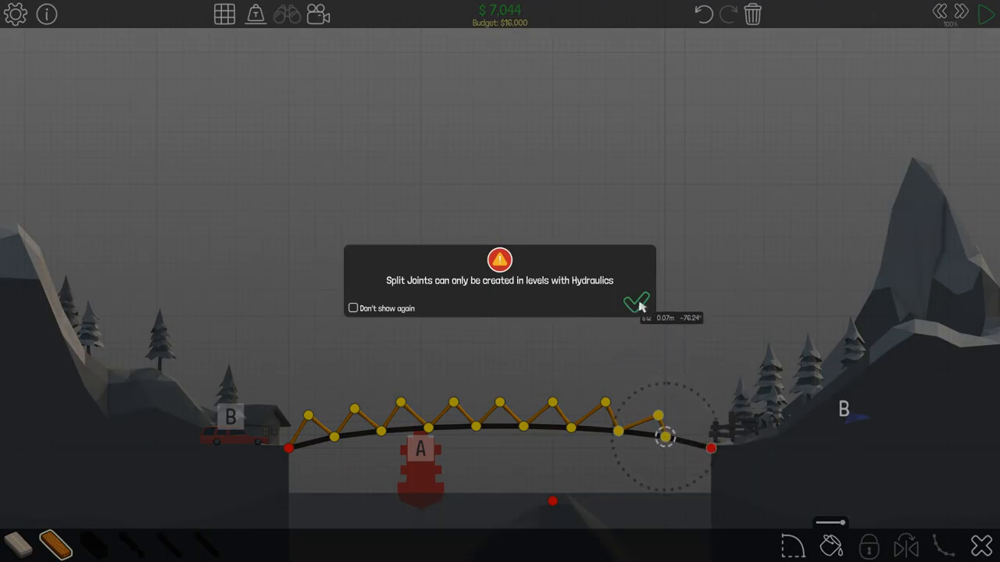
{"action": "left_click", "coordinate": [636, 303]}
{"action": "mouse_move", "coordinate": [665, 438]}
{"action": "left_mouse_down"}
{"action": "mouse_move", "coordinate": [691, 414]}
{"action": "mouse_move", "coordinate": [710, 447]}
{"action": "left_mouse_up"}
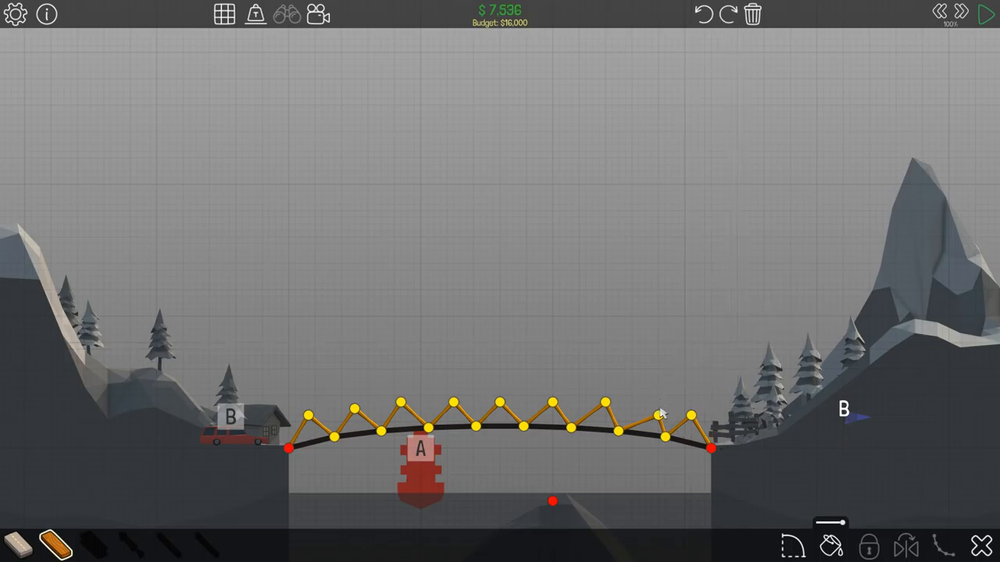
{"action": "mouse_move", "coordinate": [659, 415]}
{"action": "left_mouse_down"}
{"action": "mouse_move", "coordinate": [652, 402]}
{"action": "mouse_move", "coordinate": [546, 402]}
{"action": "left_mouse_up"}
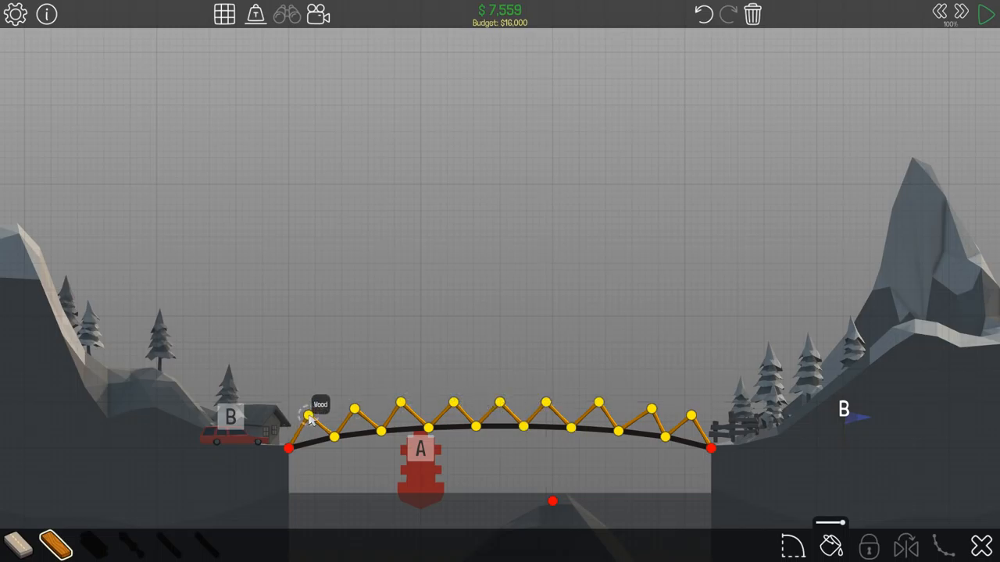
Link the truss peaks with a top chord across the whole arch
{"action": "left_click_drag", "start_coordinate": [309, 415], "coordinate": [546, 402]}
{"action": "left_click_drag", "start_coordinate": [546, 402], "coordinate": [691, 414]}
Add a wooden strut from the central ground anchor up to the deck and test-run the bridge
{"action": "key", "text": "space"}
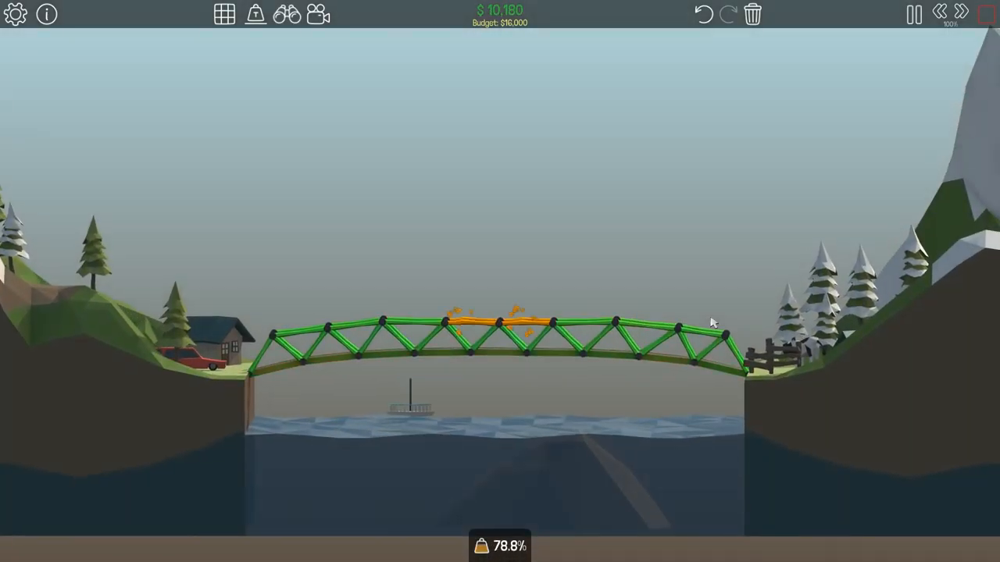
{"action": "key", "text": "space"}
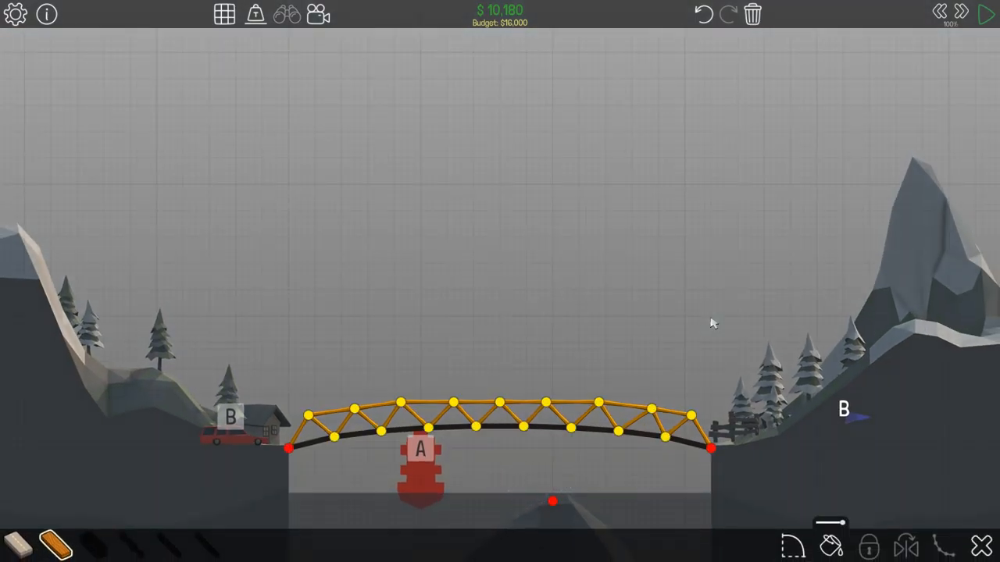
{"action": "mouse_move", "coordinate": [552, 500]}
{"action": "left_mouse_down"}
{"action": "mouse_move", "coordinate": [545, 441]}
{"action": "mouse_move", "coordinate": [525, 428]}
{"action": "left_mouse_up"}
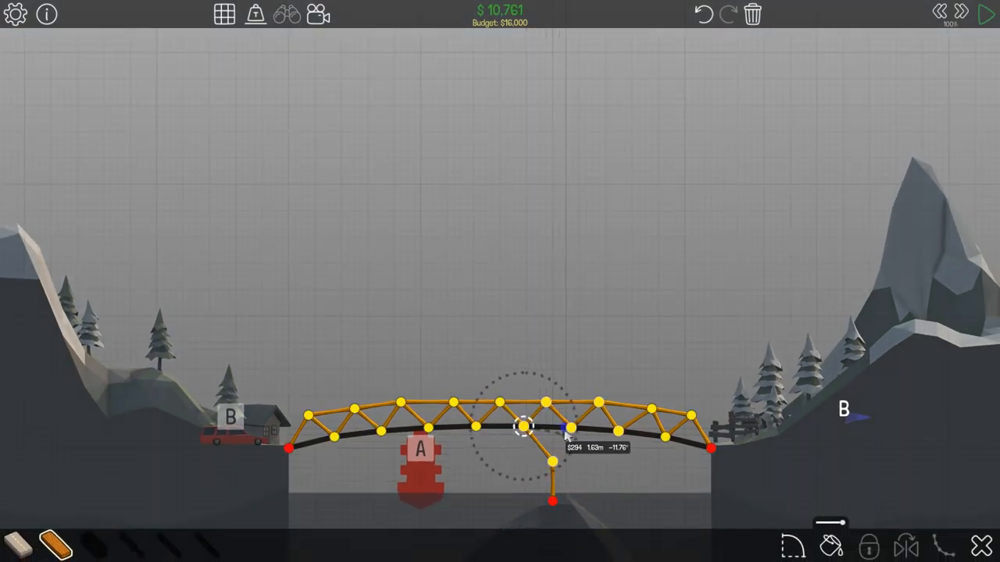
{"action": "left_click_drag", "start_coordinate": [566, 435], "coordinate": [552, 462]}
{"action": "key", "text": "space"}
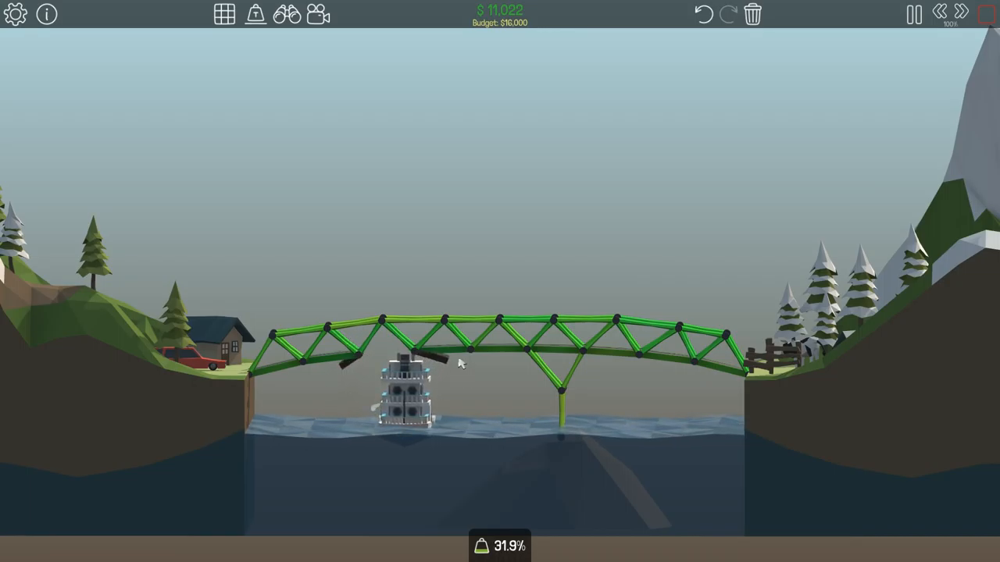
{"action": "key", "text": "space"}
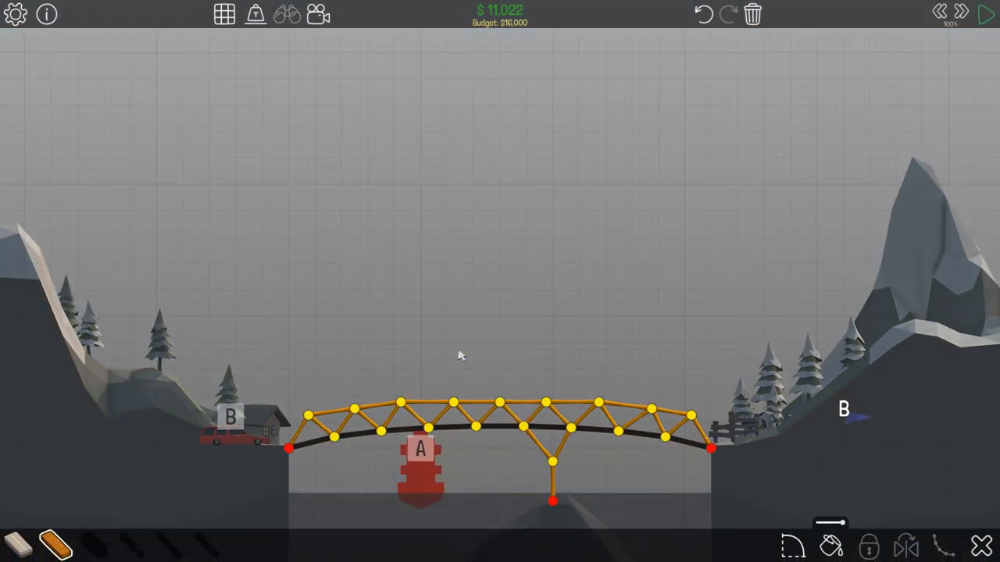
Keep the bridge, nudge a central deck joint up slightly, and run the final passing test at $10,977
{"action": "left_click", "coordinate": [752, 14]}
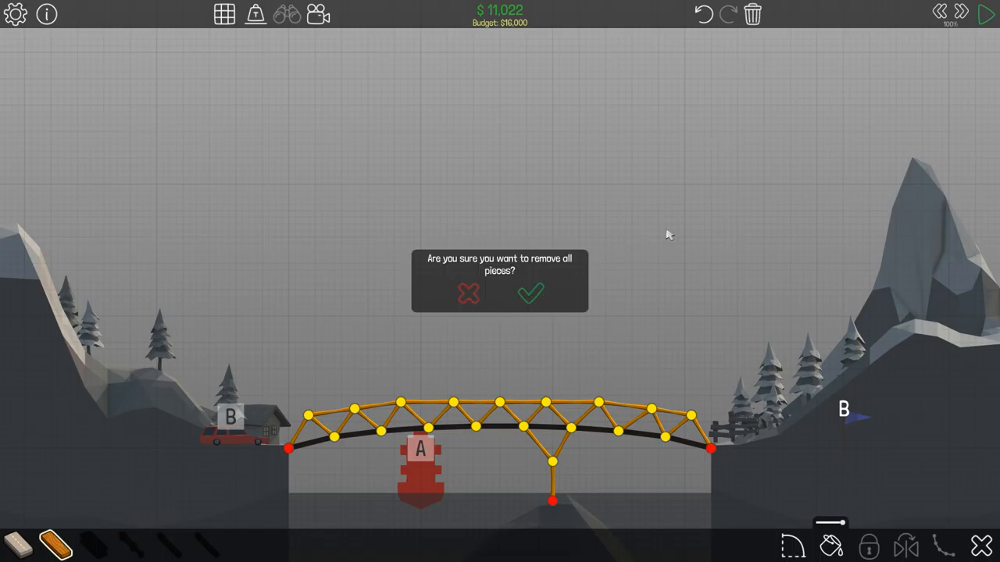
{"action": "left_click", "coordinate": [469, 295]}
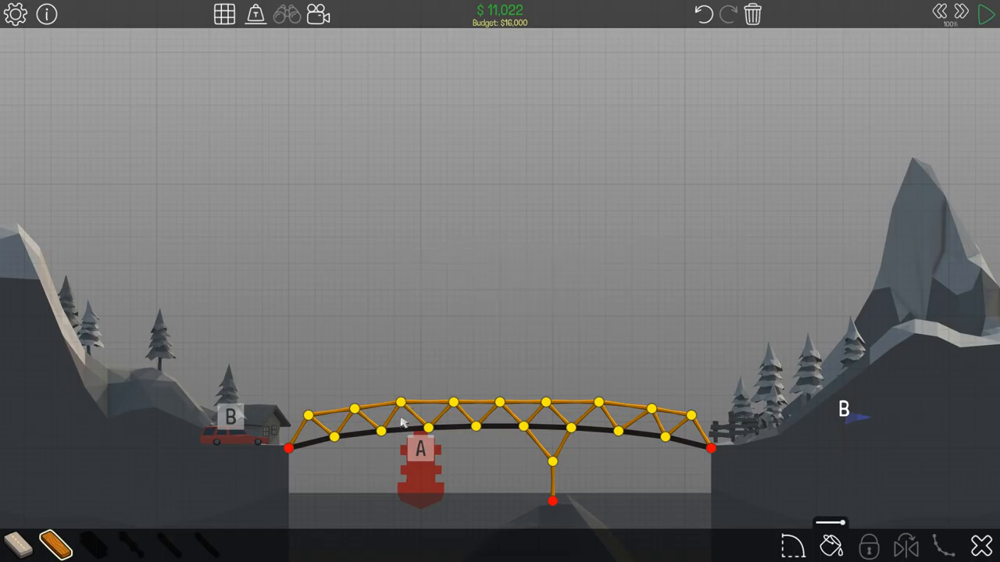
{"action": "left_click_drag", "start_coordinate": [427, 426], "coordinate": [425, 423]}
{"action": "key", "text": "space"}
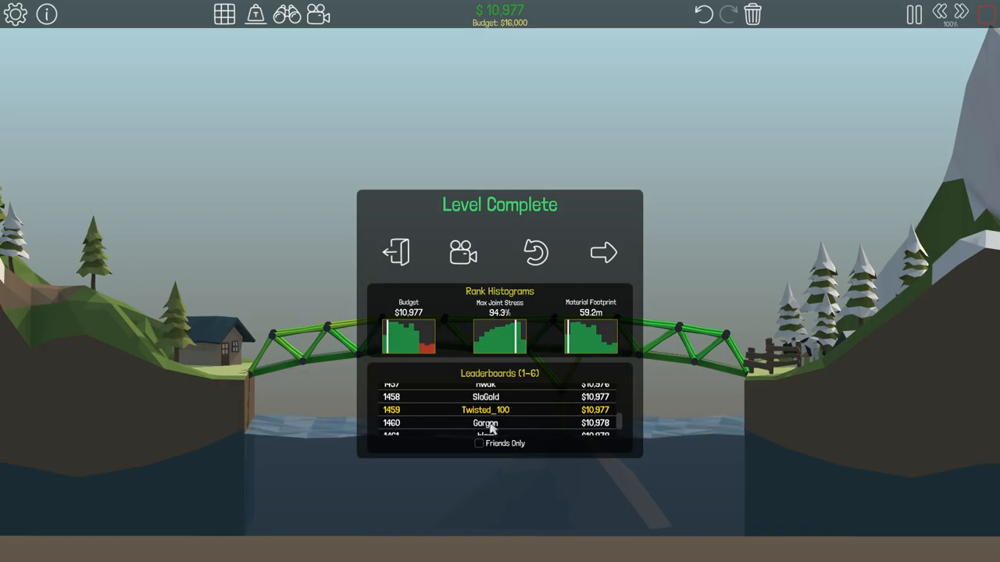
Advance to level 1-7 Simple Jump and dismiss its intro to start building with $9,000
{"action": "left_click", "coordinate": [601, 252]}
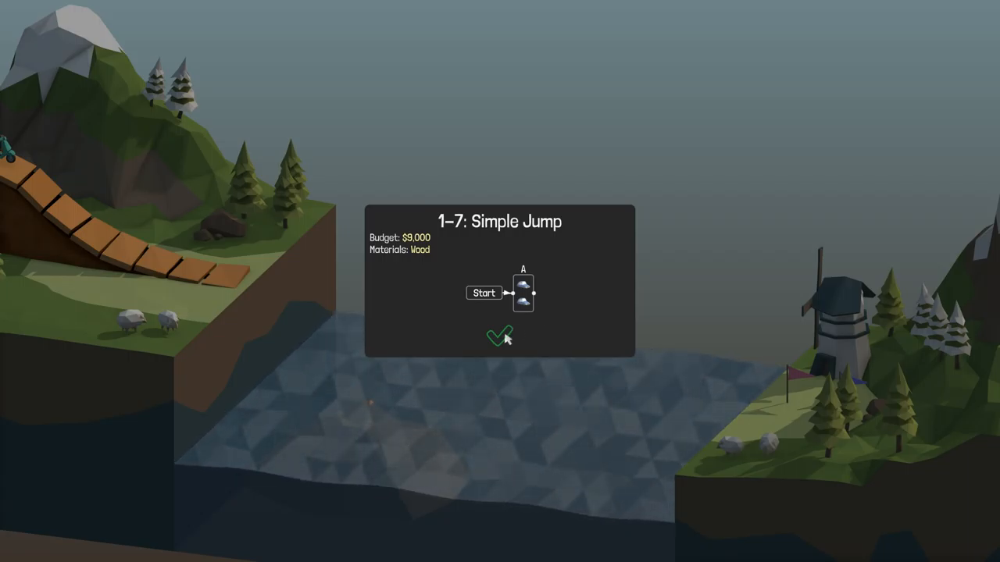
{"action": "left_click", "coordinate": [503, 337]}
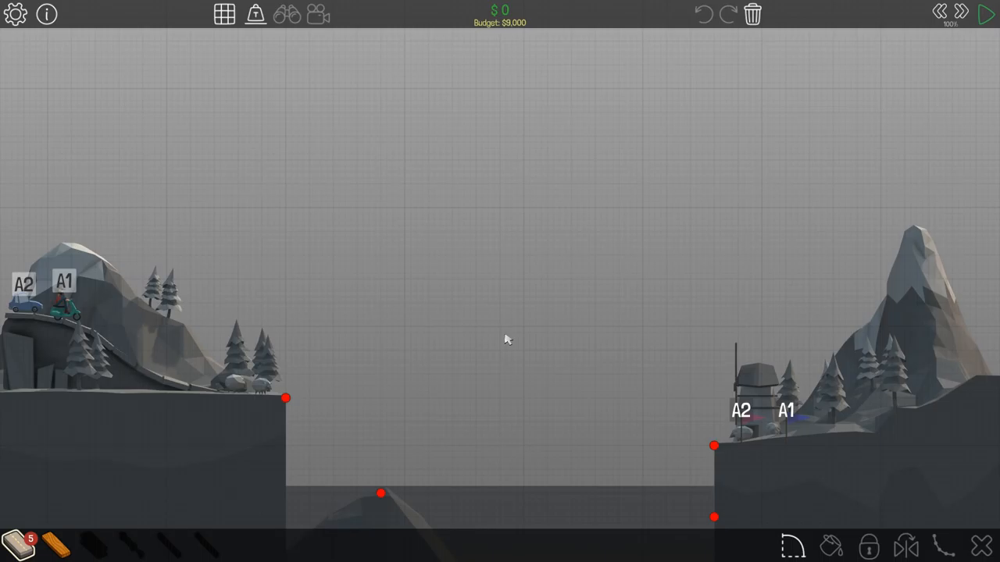